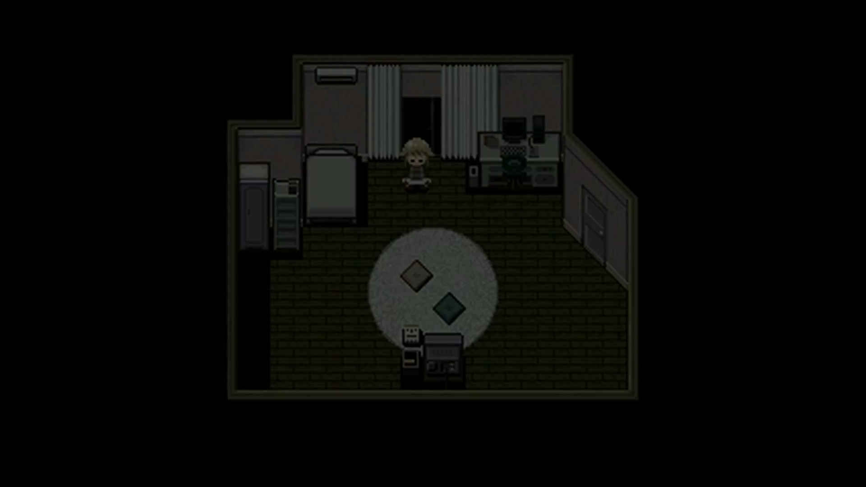
Step: Walk Urotsuki from the bed across the bedroom to the desk computer
key("Left")
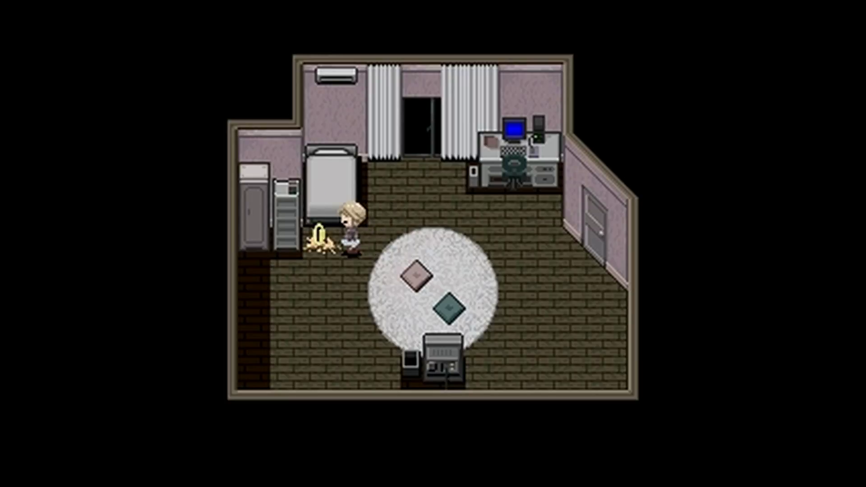
key("Right")
key("Right")
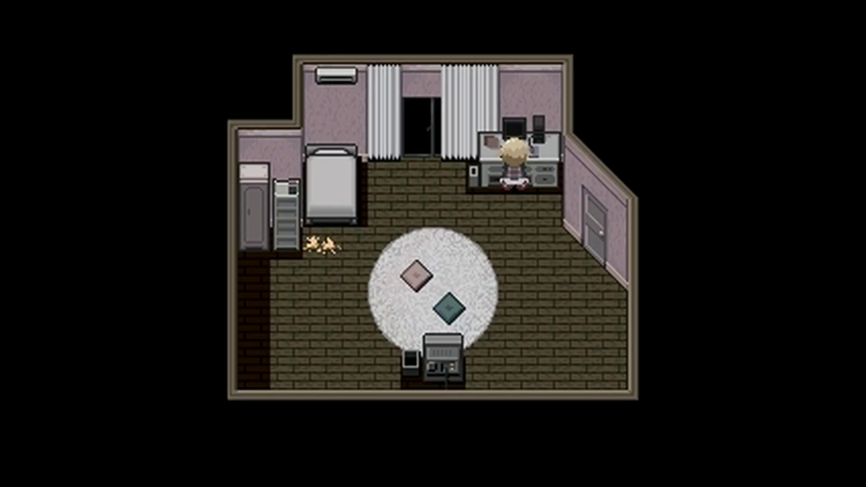
Step: Use and close the desk computer, then select 'Ride a bike' from the Effects menu
key("z")
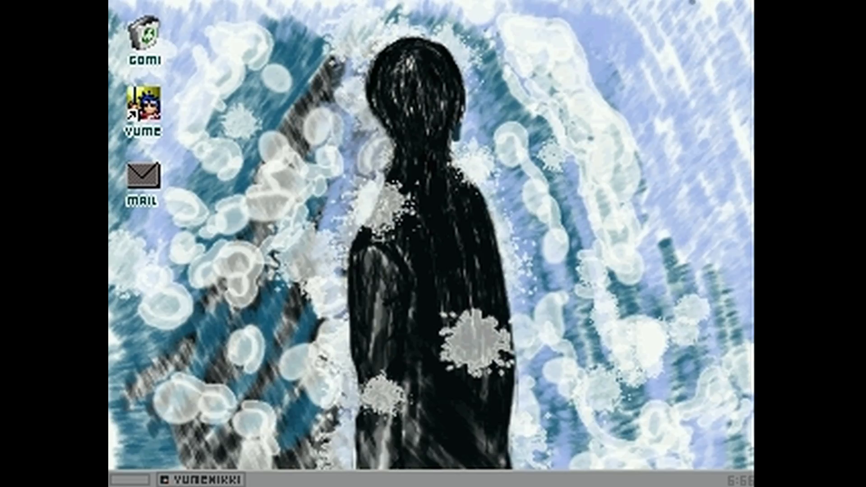
key("x")
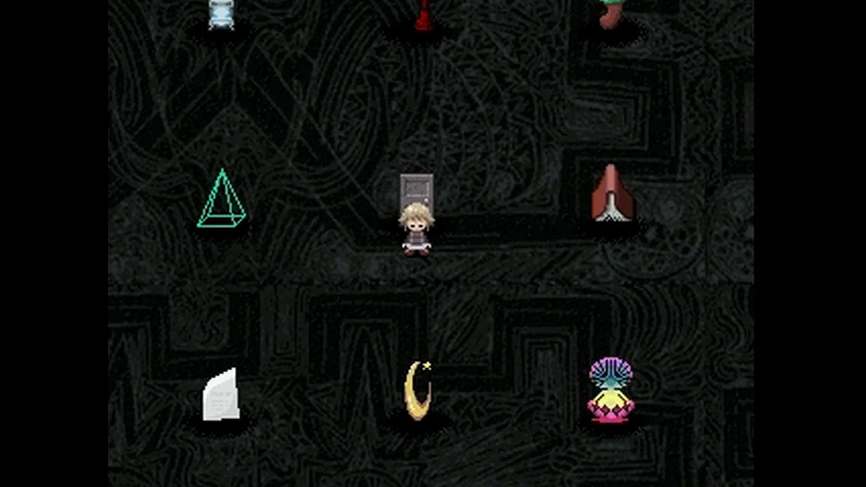
key("x")
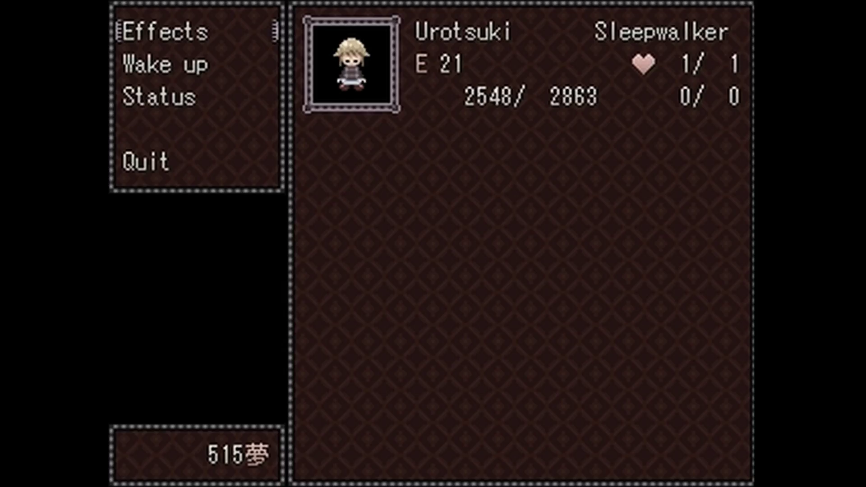
key("z")
key("z")
key("Down")
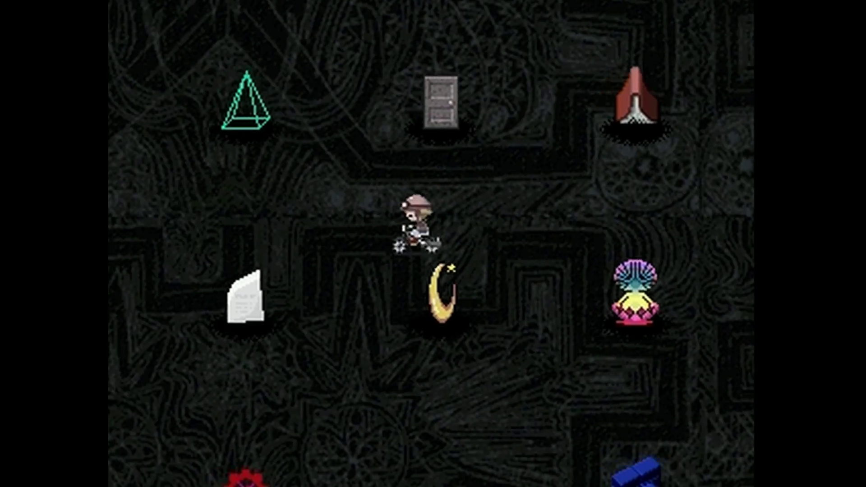
key("Down")
key("Down")
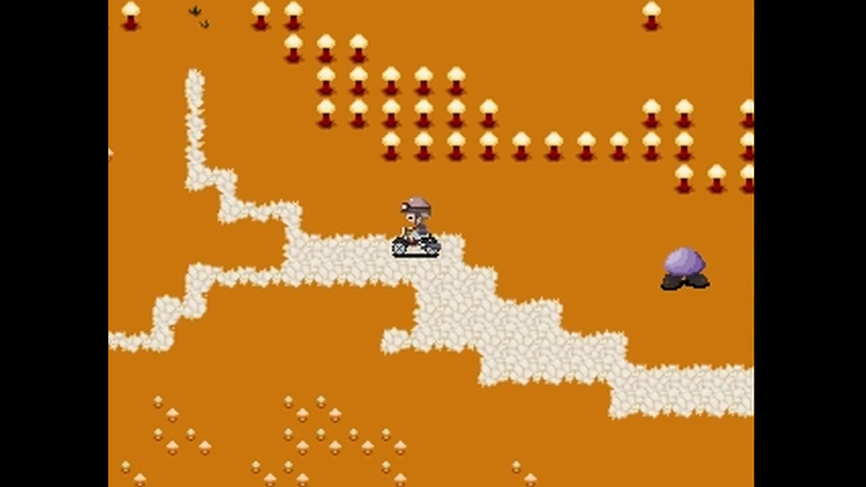
Step: Ride up through the mushroom desert to the eyeball rows, then down beside them
key("Up")
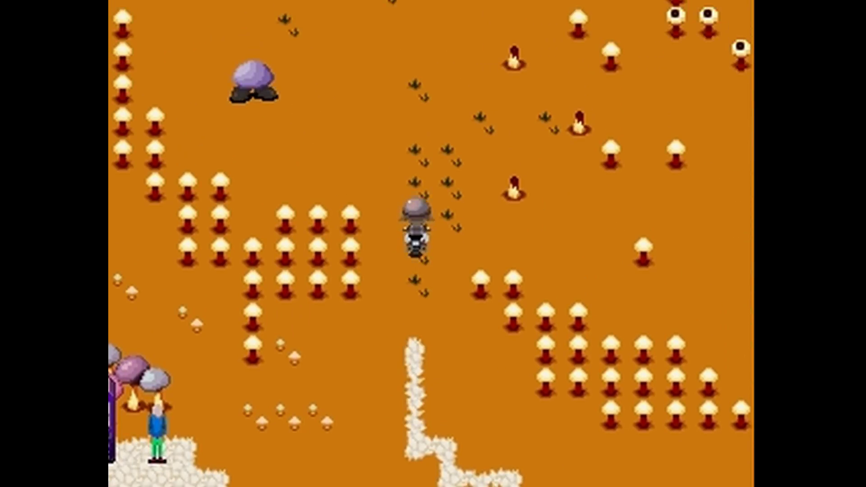
key("Right")
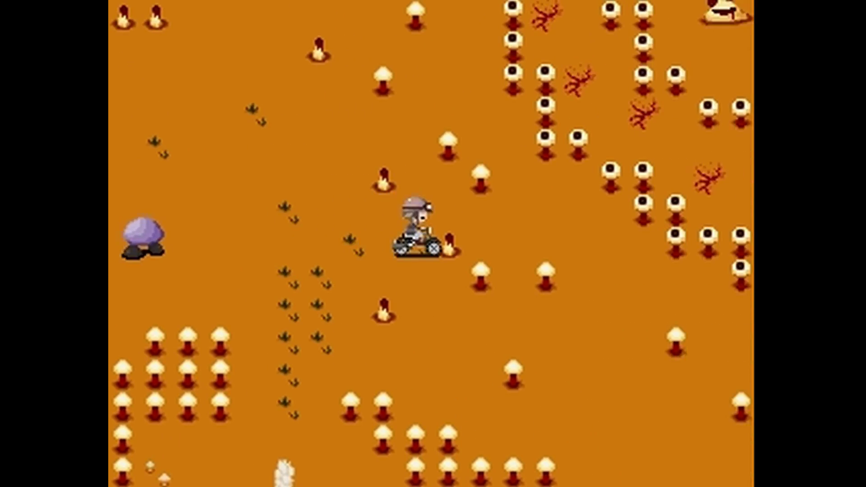
key("Up")
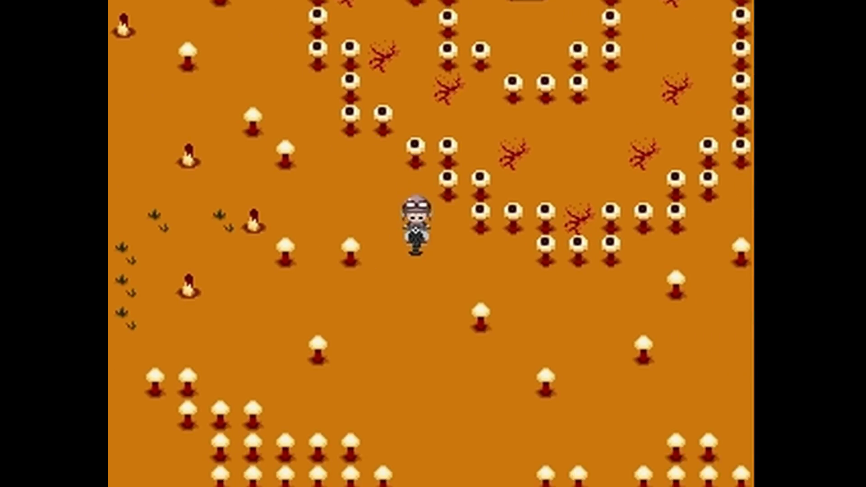
key("Right")
key("Up")
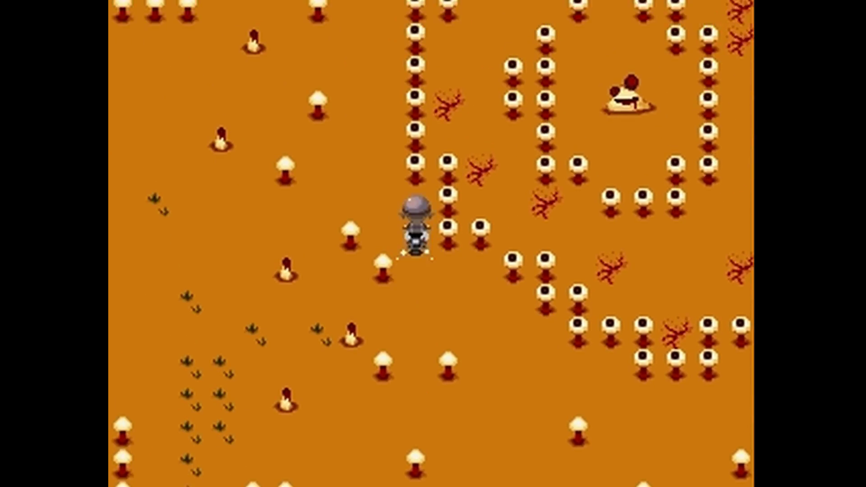
key("Up")
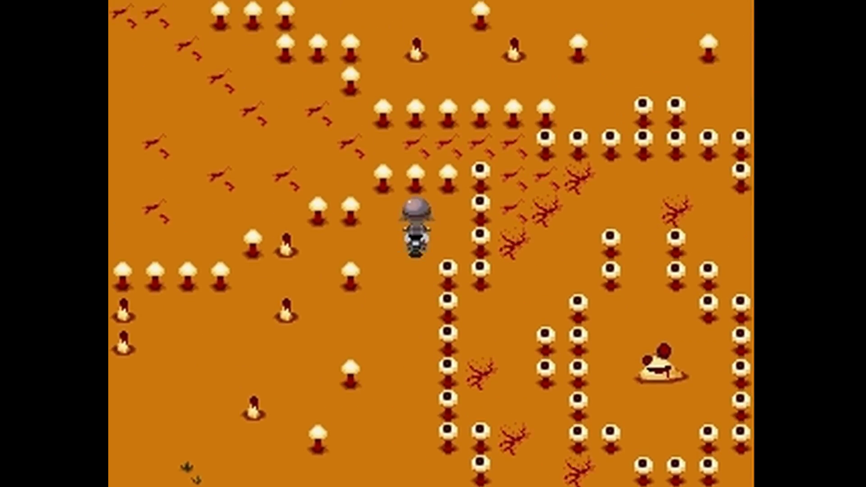
key("Down")
key("Right")
key("Down")
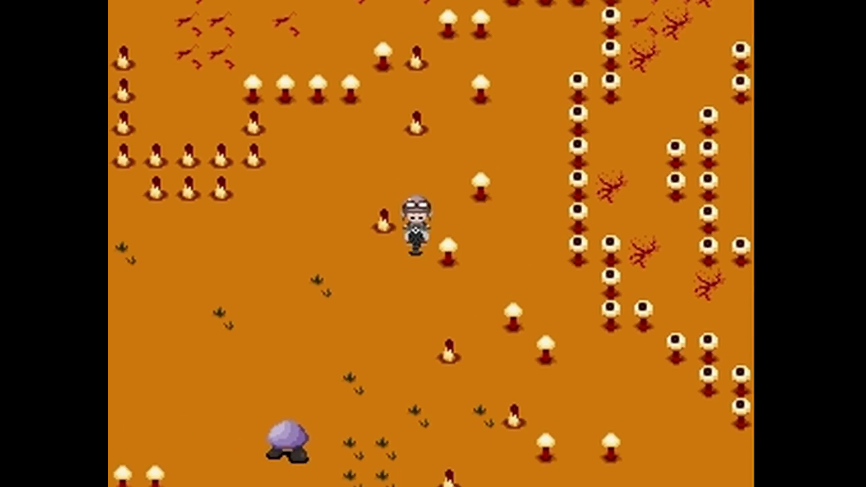
Step: Ride up past the mushroom grove, then up and right away from it
key("Up")
key("Left")
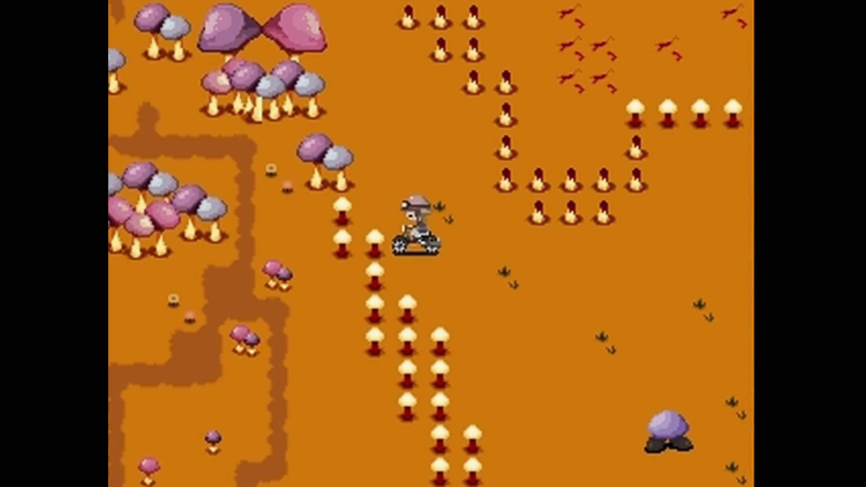
key("Up")
key("Up")
key("Right")
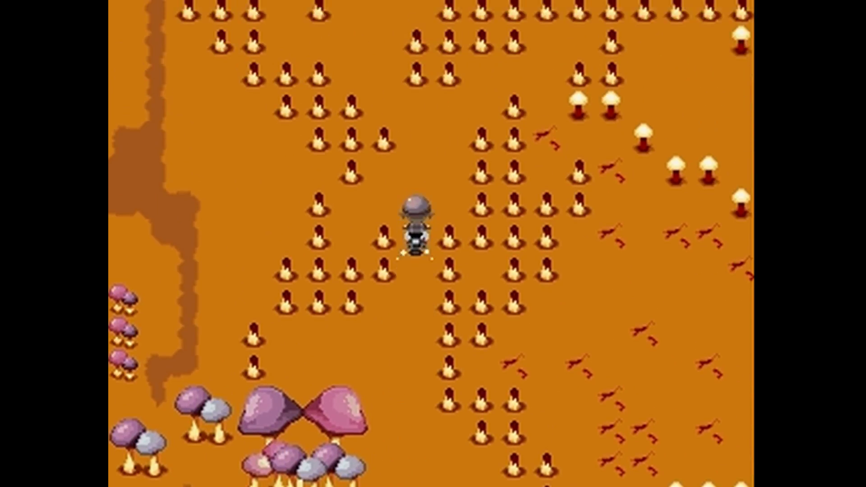
key("Up")
key("Up")
key("Right")
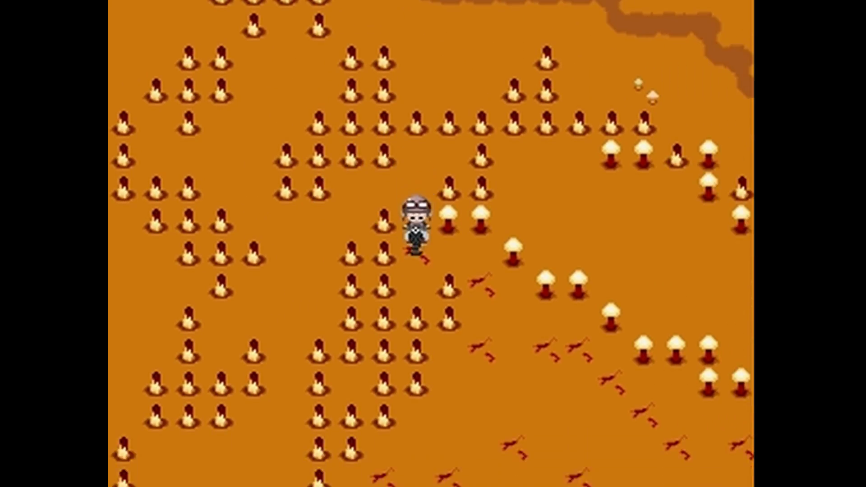
key("Up")
key("Right")
key("Right")
key("Right")
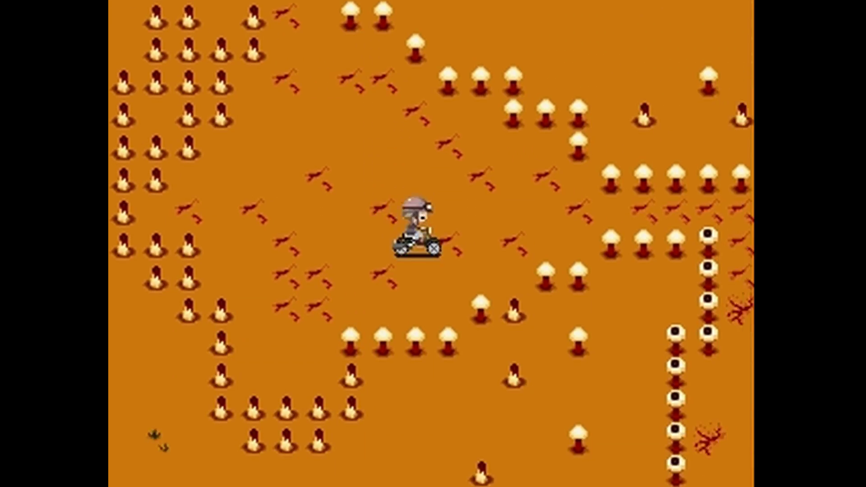
key("Up")
key("Up")
key("Right")
Step: Ride down to the sand mound and step onto it to warp
key("Down")
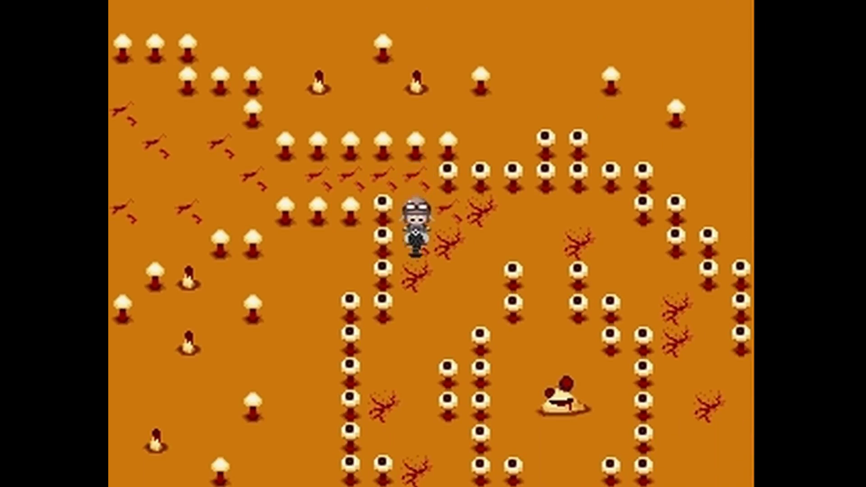
key("Down")
key("Down")
key("Down")
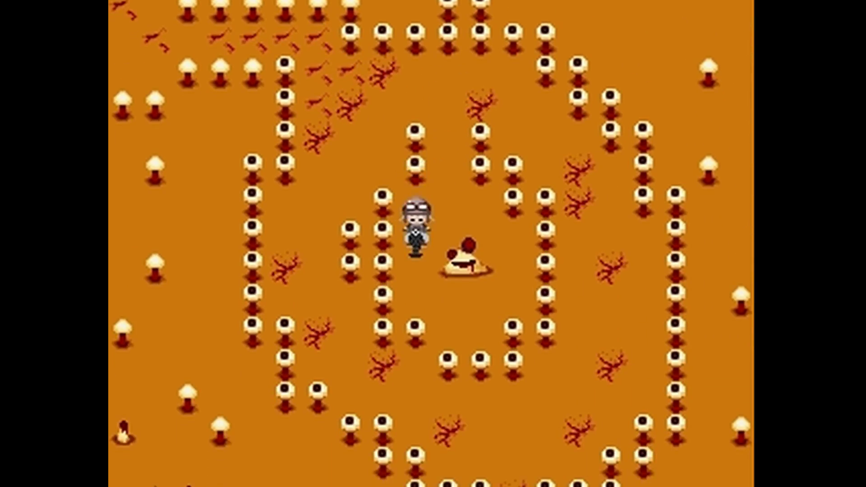
key("Down")
key("Down")
key("Down")
key("Up")
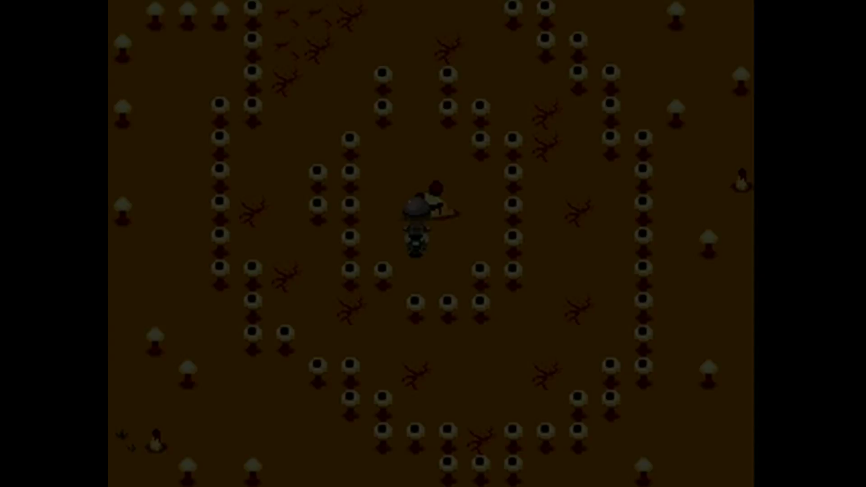
Step: Ride right and then left along the eyeball-flower corridor
key("Right")
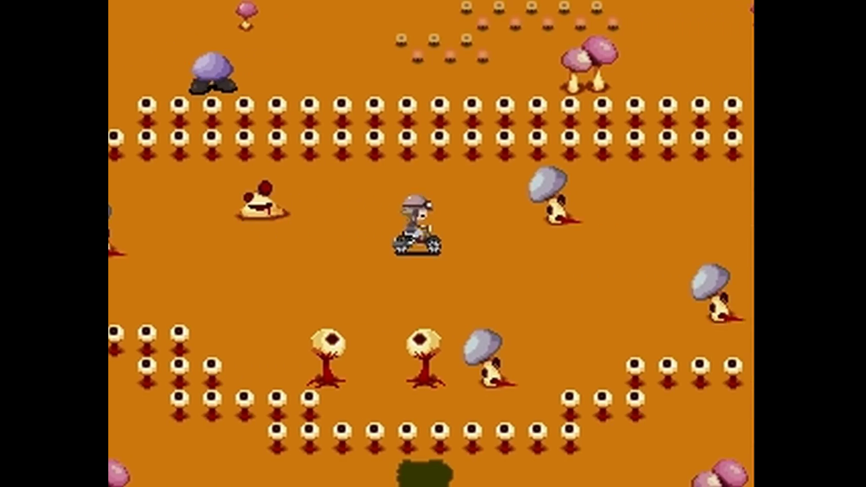
key("Right")
key("Right")
key("Right")
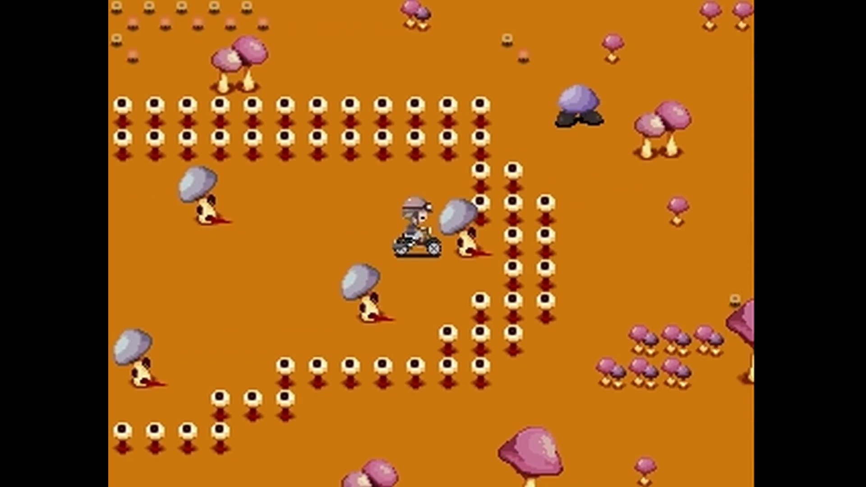
key("Left")
key("Left")
key("Left")
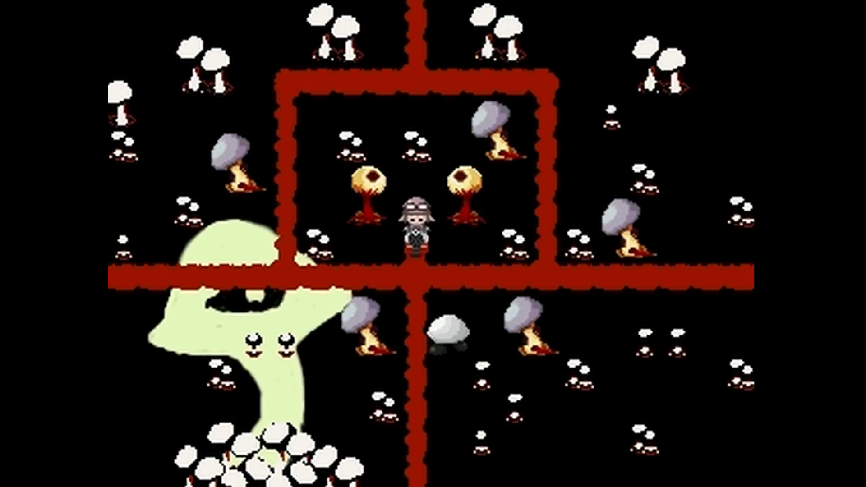
Step: Walk down out of the red enclosure and down-left across the mushroom field
key("Down")
key("Down")
key("Down")
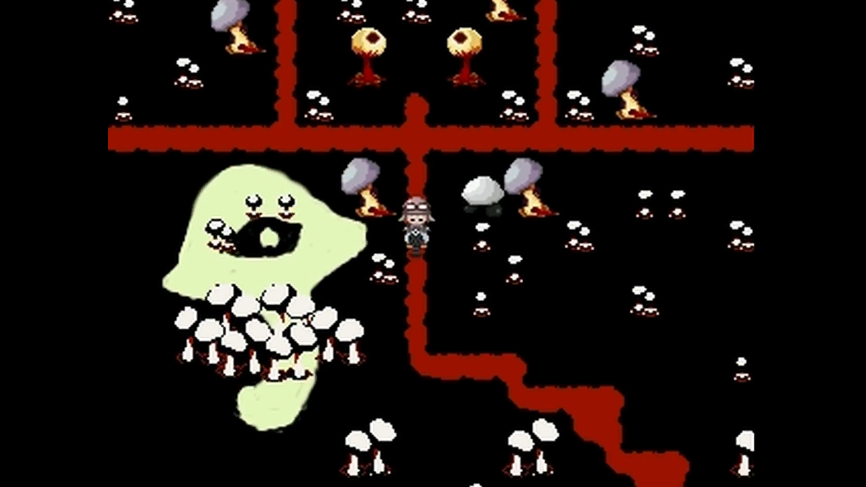
key("Down")
key("Down")
key("Down")
key("Down")
key("Down")
key("Left")
key("Down")
key("Down")
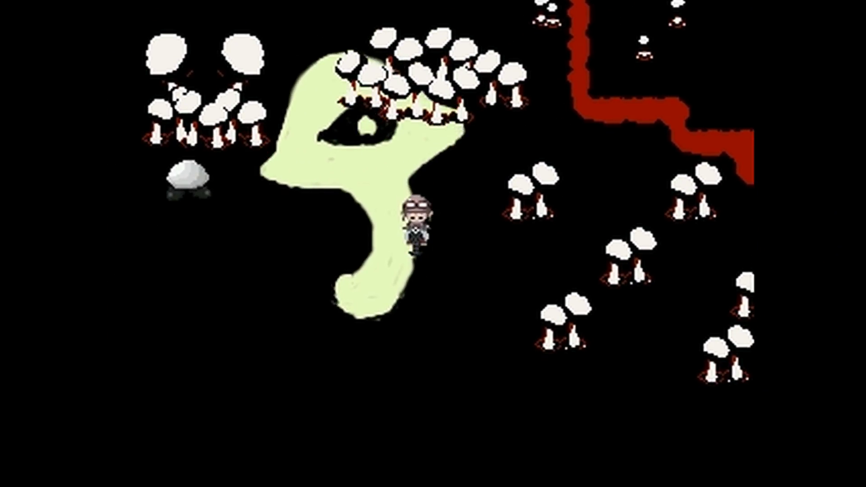
key("Down")
key("Down")
Step: Get back on the bike and ride down-right through the dark area
key("shift")
key("Down")
key("Right")
key("Down")
key("Right")
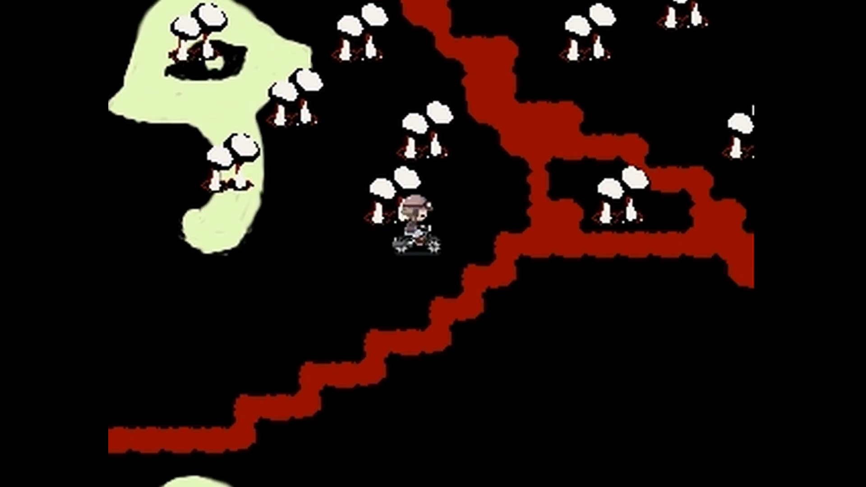
key("Right")
key("Right")
key("Down")
key("Down")
key("Down")
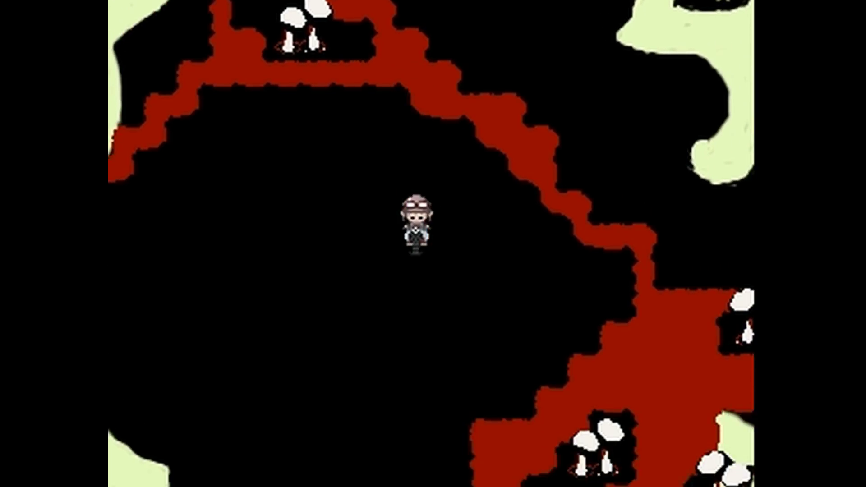
key("Down")
key("Down")
Step: Ride right into the mushroom field and up into the mushroom patch
key("Right")
key("Down")
key("Right")
key("Down")
key("Right")
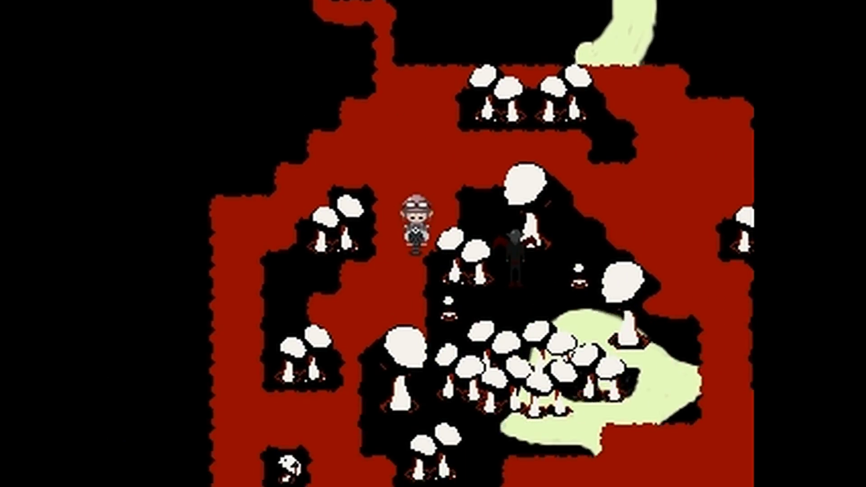
key("Down")
key("Right")
key("Up")
key("Up")
key("Up")
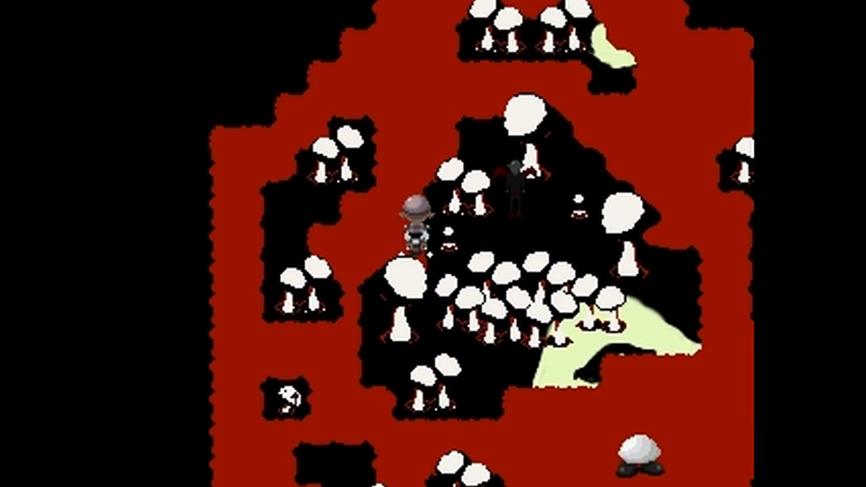
key("Up")
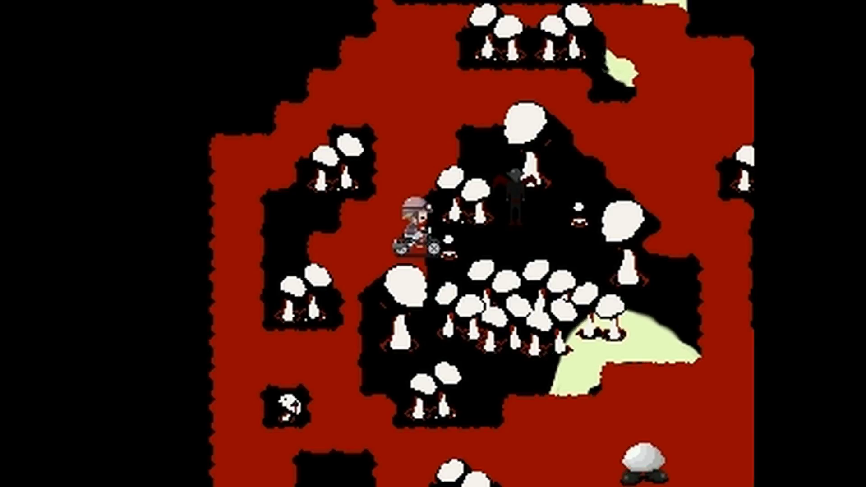
Step: Walk down past the mushroom clumps and ride down the red staircase path
key("Down")
key("Down")
key("Down")
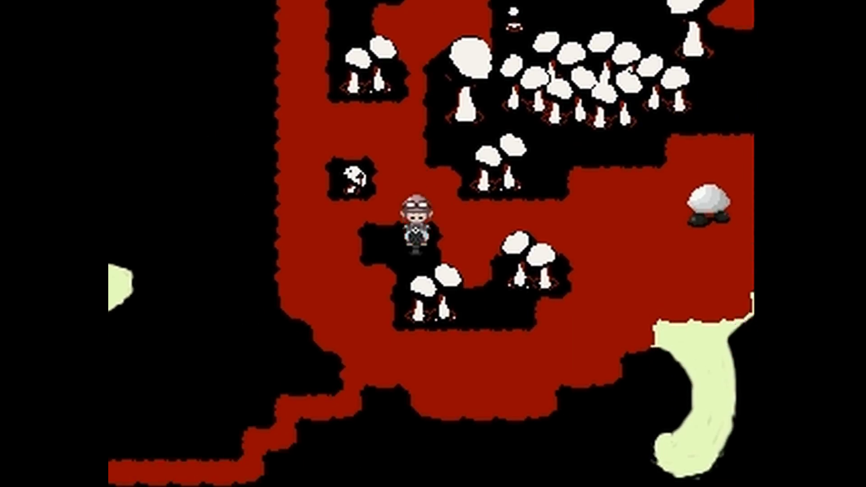
key("Down")
key("Left")
key("Left")
key("Down")
key("Left")
key("Down")
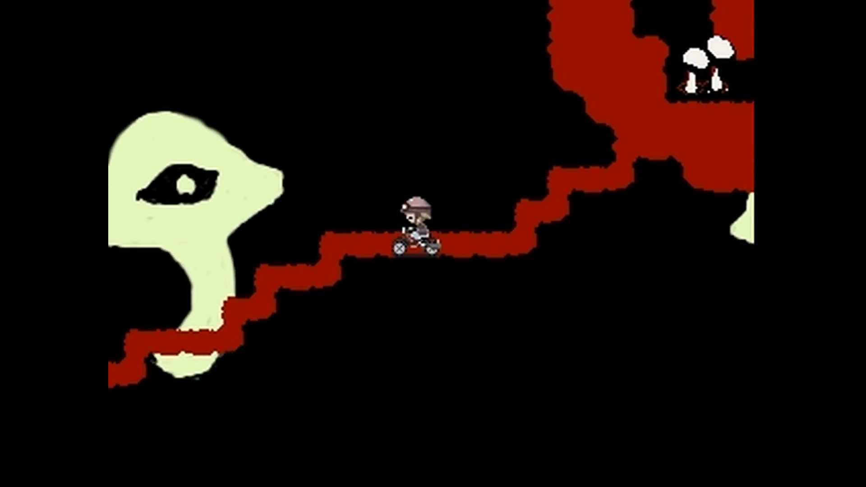
key("Left")
Step: Ride down past the pale creature, then right and down into the white figures' center
key("Down")
key("Down")
key("Down")
key("Down")
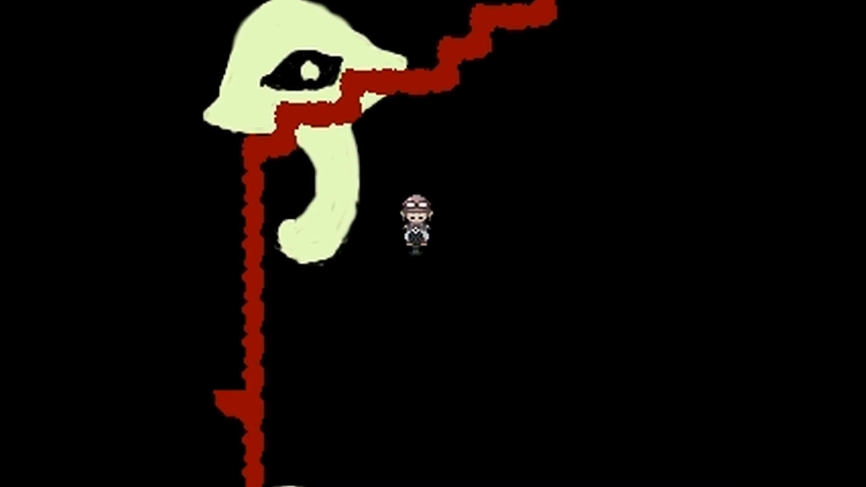
key("Down")
key("Down")
key("Down")
key("Down")
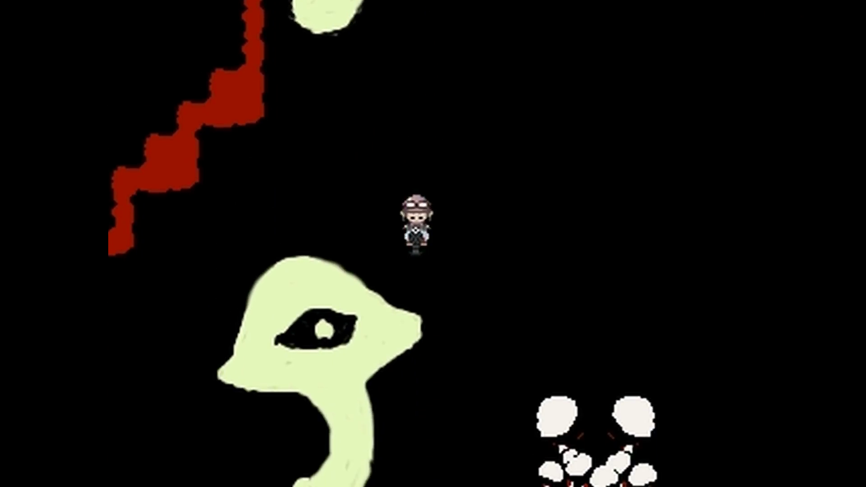
key("Down")
key("Down")
key("Down")
key("Down")
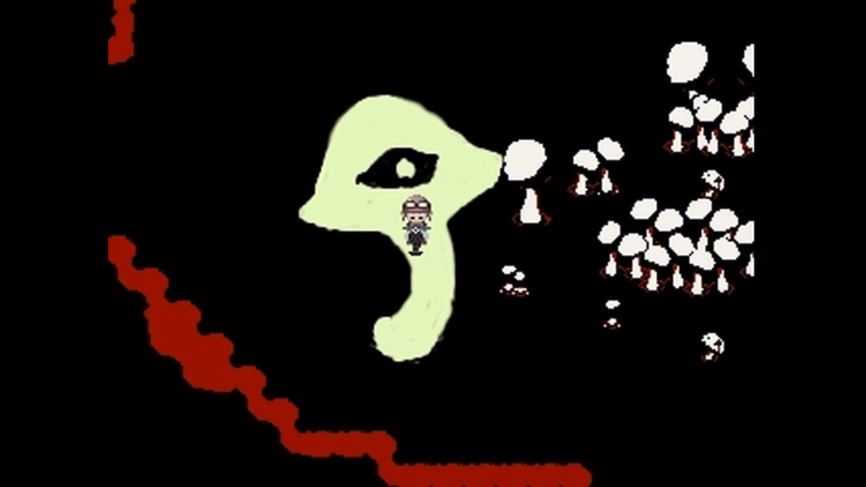
key("Down")
key("Right")
key("Right")
key("Right")
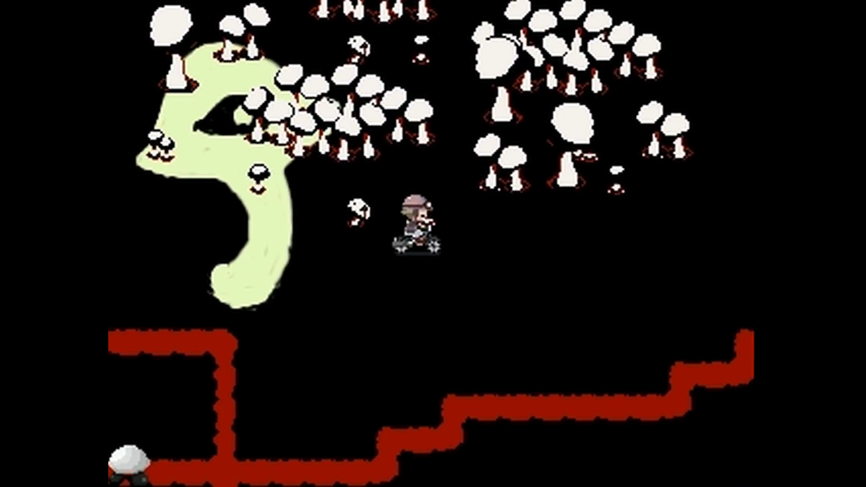
key("Right")
key("Right")
key("Right")
key("Right")
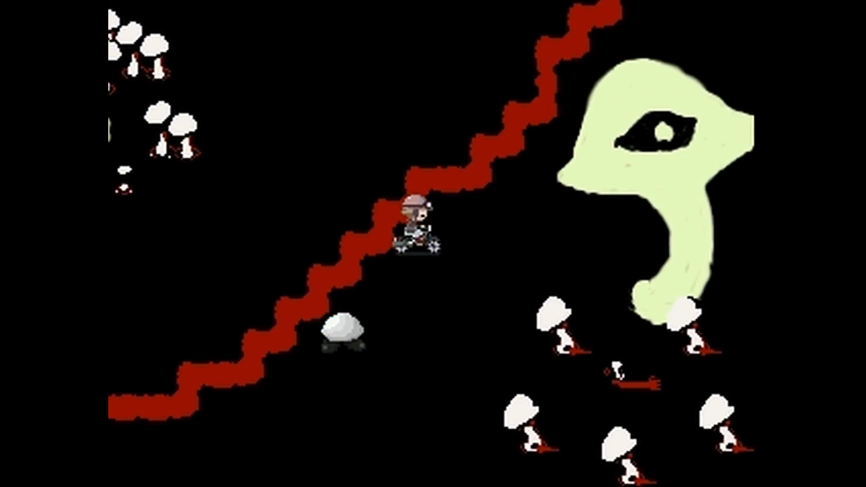
key("Right")
key("Down")
key("Down")
key("Right")
key("Down")
key("Down")
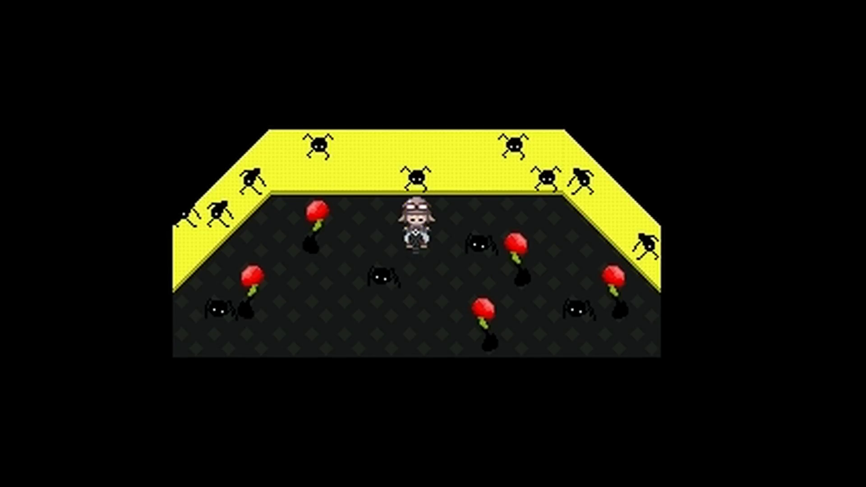
Step: Enter the yellow spider room and ride around and along its top wall
key("Down")
key("Up")
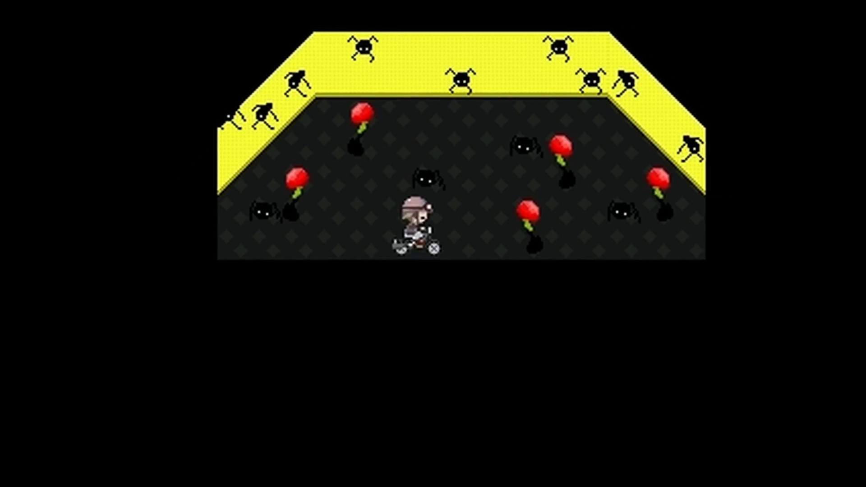
key("Up")
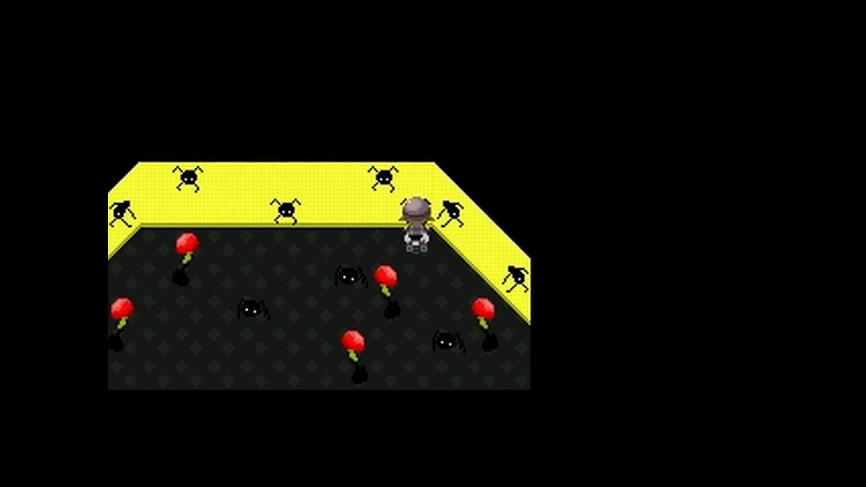
key("Left")
key("Left")
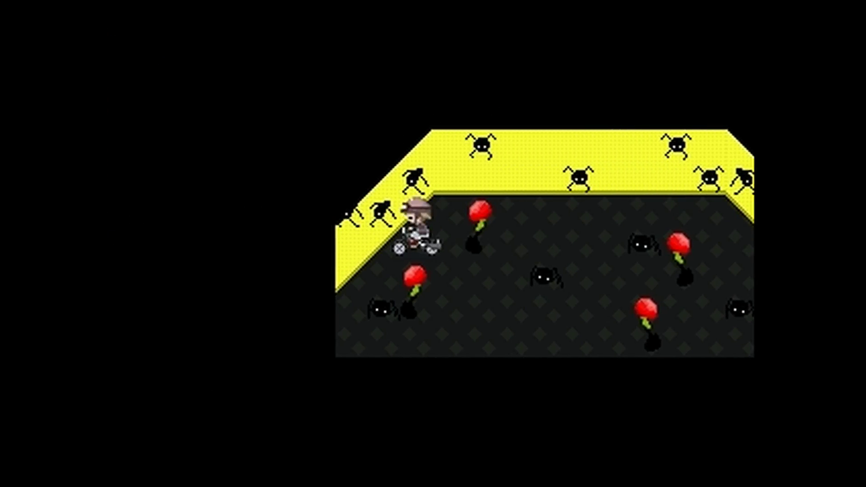
Step: Browse the effects list and apply the Rainbow effect
key("Escape")
key("Return")
key("Down")
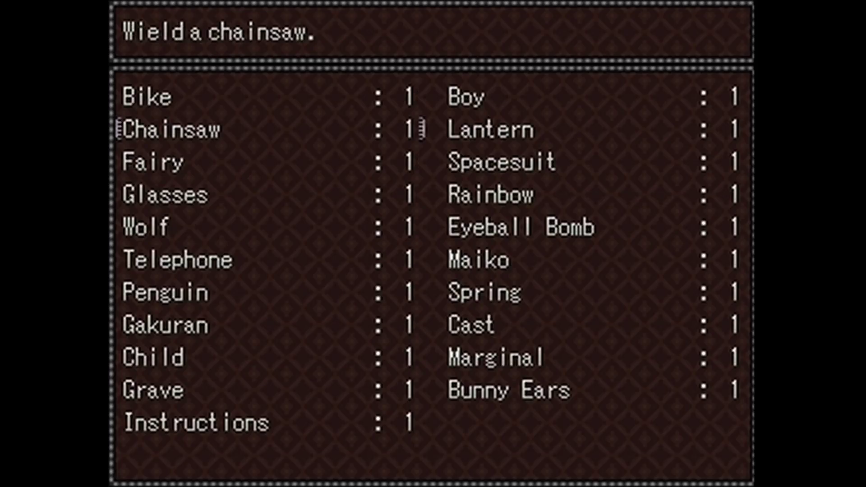
key("Left")
key("Down")
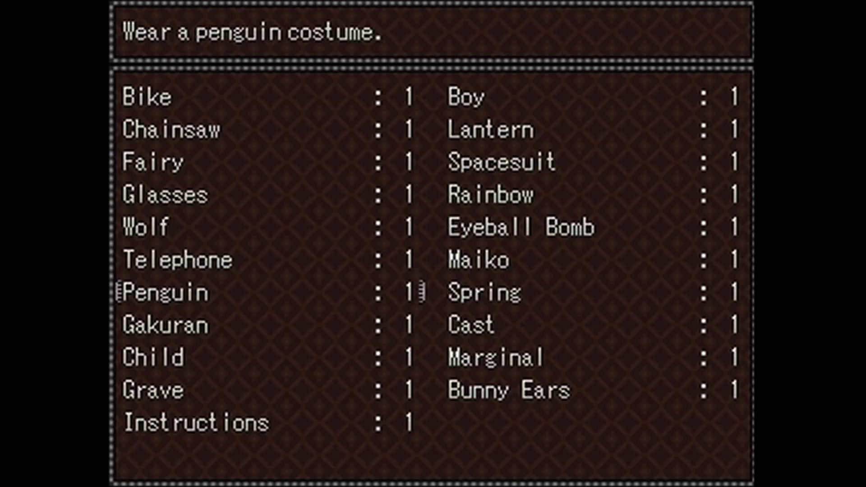
key("Down")
key("Up")
key("Up")
key("Up")
key("Right")
key("Up")
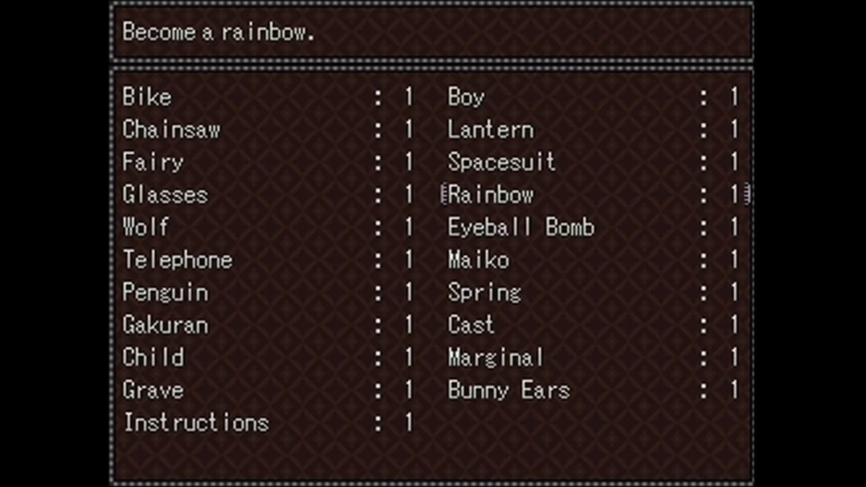
key("Return")
Step: Walk along the top wall with Rainbow, then return to the Nexus and open the effects list
key("Left")
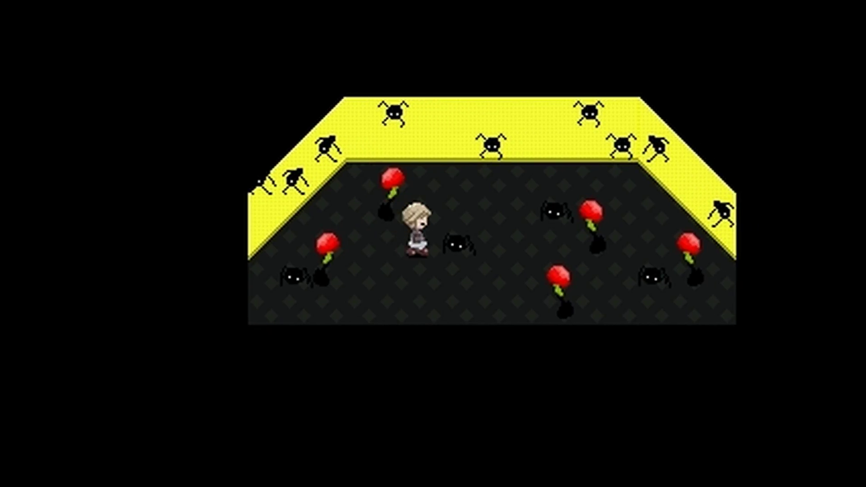
key("Up")
key("Up")
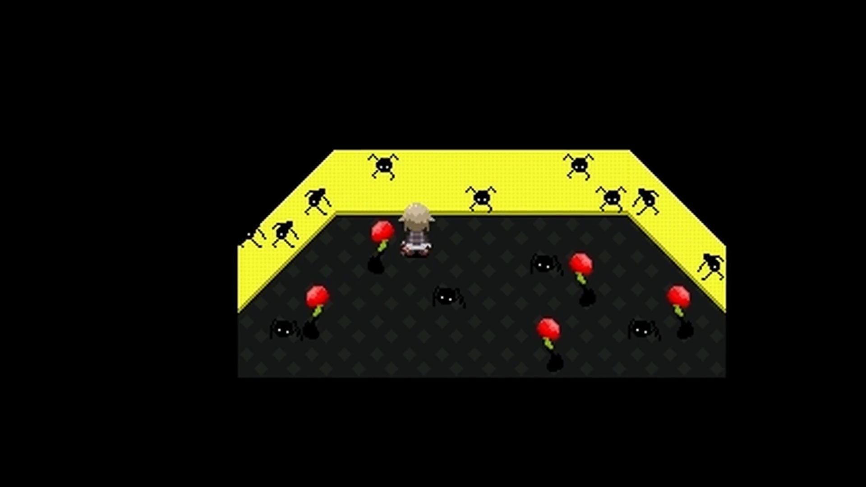
key("Left")
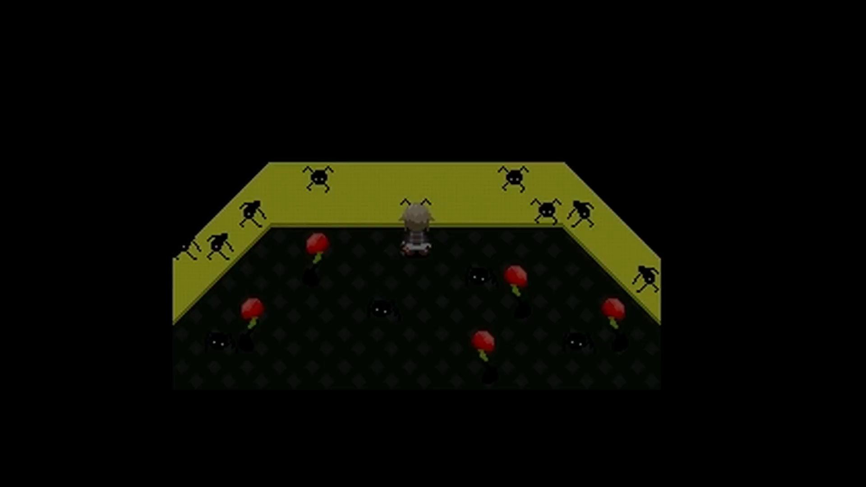
key("Escape")
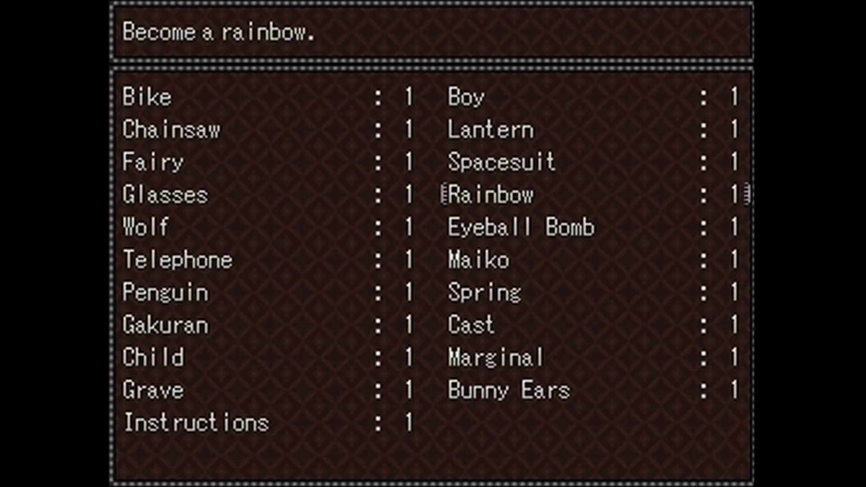
key("Down")
key("Return")
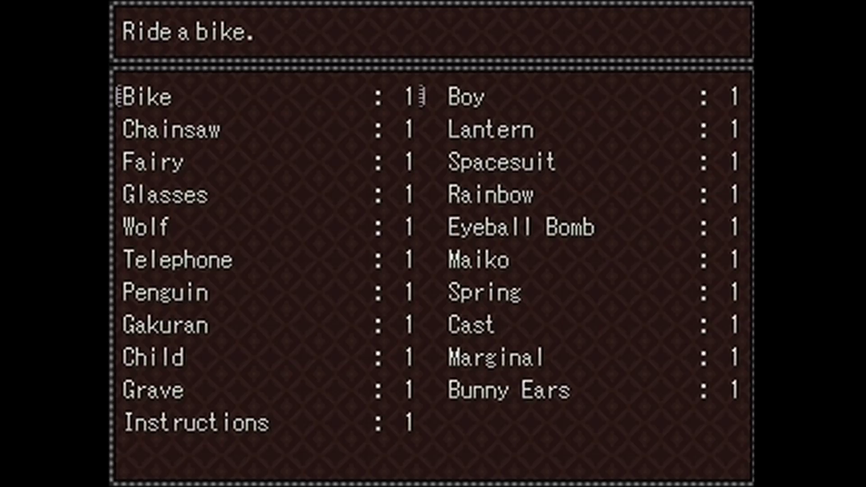
key("Escape")
Step: Equip the Bike effect and ride south through the Nexus toward the spiral-world door
key("Down")
key("Down")
key("Down")
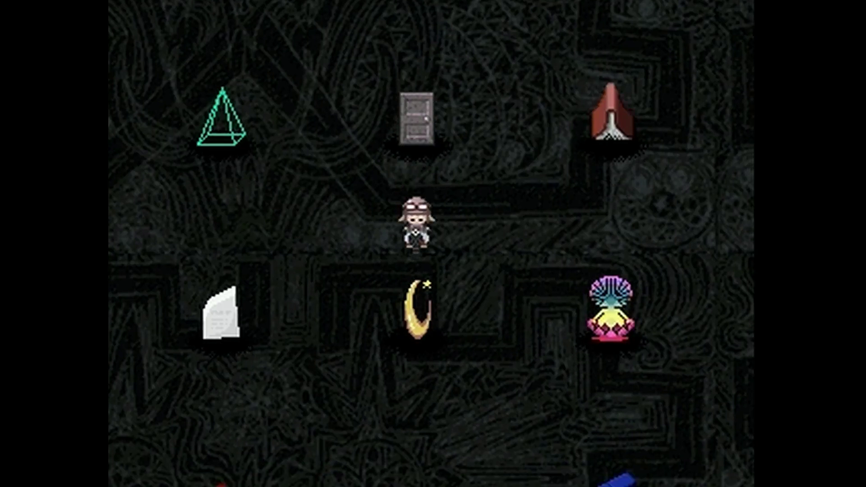
key("Down")
key("Down")
key("Down")
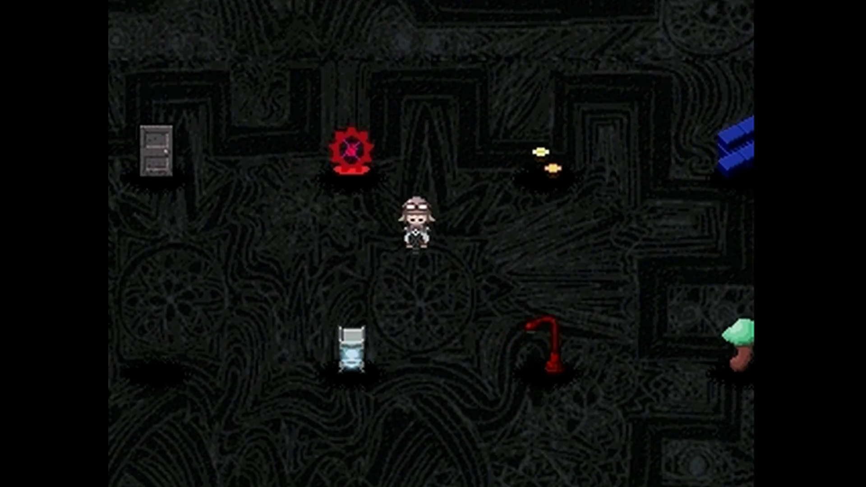
key("Down")
key("Down")
key("Down")
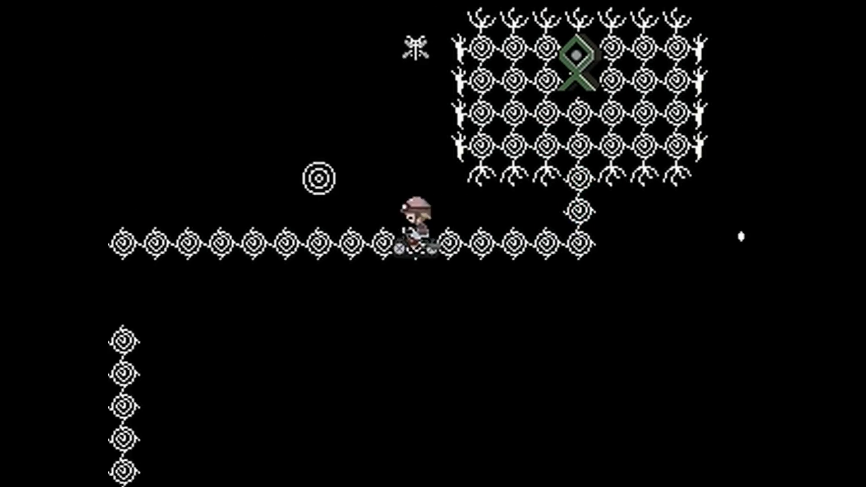
Step: Ride left, check the vertical path, then continue left to the next junction
key("Left")
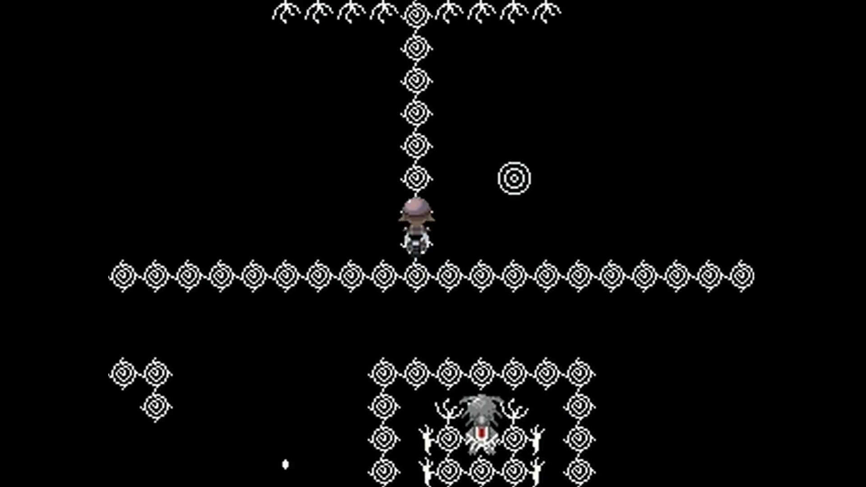
key("Up")
key("Down")
key("Left")
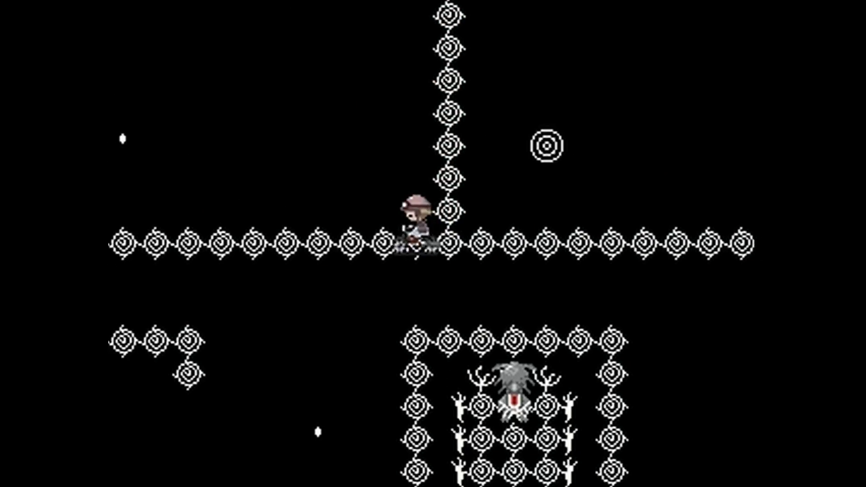
key("Left")
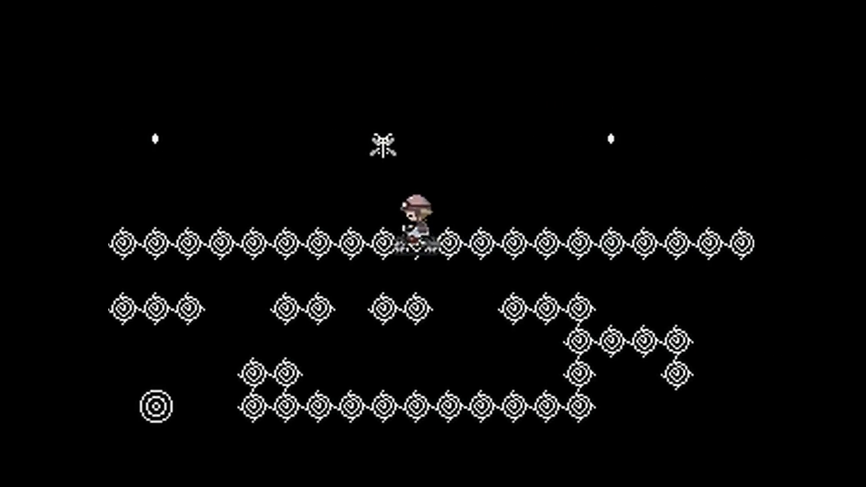
key("Left")
key("Up")
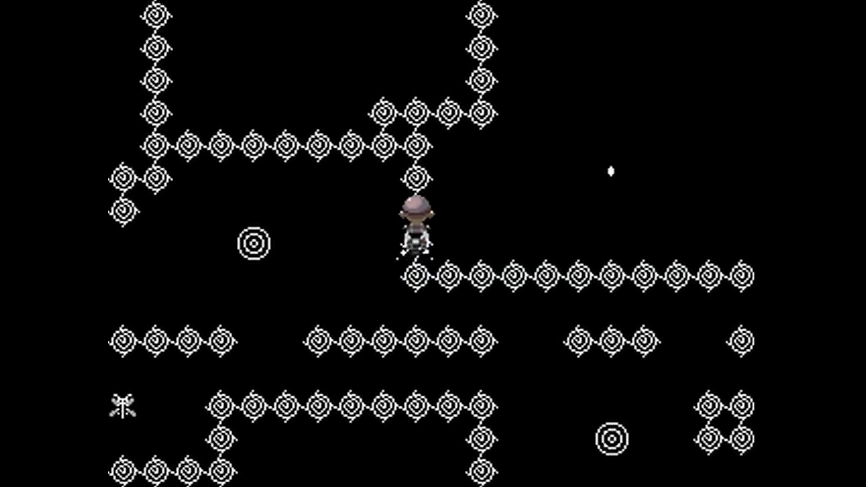
Step: Ride up and right past the red creature along the spiral path
key("Up")
key("Up")
key("Right")
key("Right")
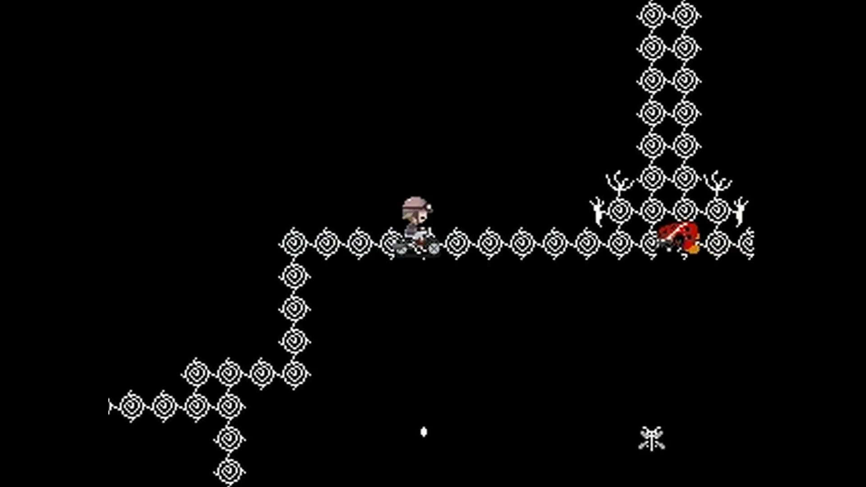
key("Right")
key("Right")
key("Right")
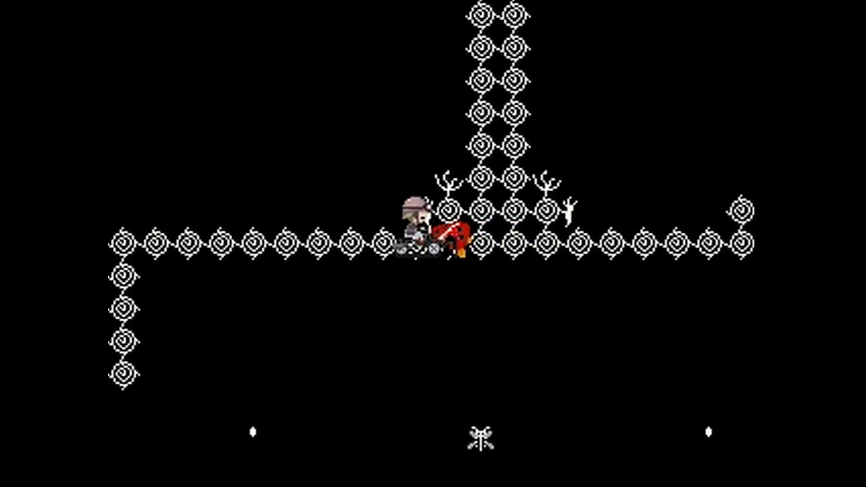
key("Right")
key("Right")
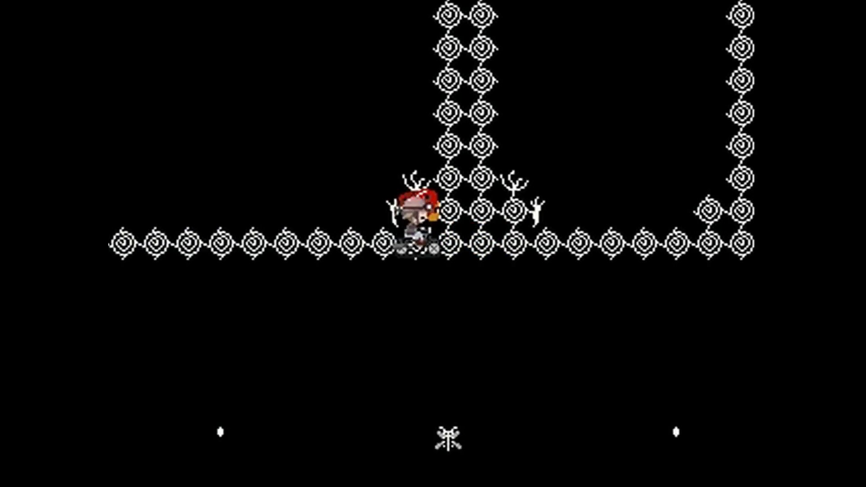
key("Right")
Step: Ride up the vertical spiral path past the arrow tile, then back down
key("Left")
key("Up")
key("Up")
key("Up")
key("Up")
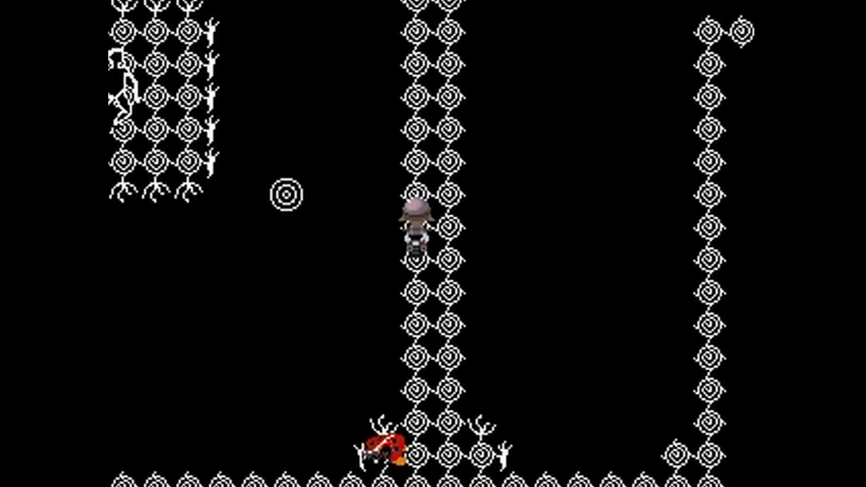
key("Up")
key("Up")
key("Up")
key("Up")
key("Up")
key("Up")
key("Right")
key("Right")
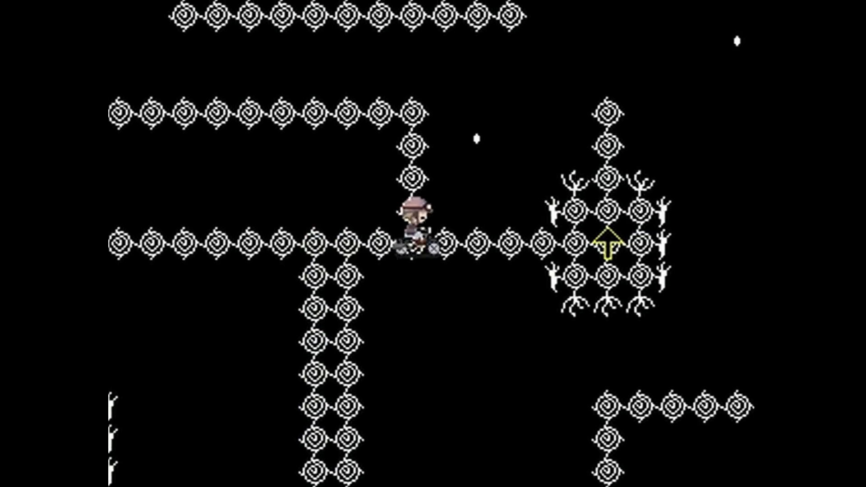
key("Right")
key("Right")
key("Right")
key("Up")
key("Up")
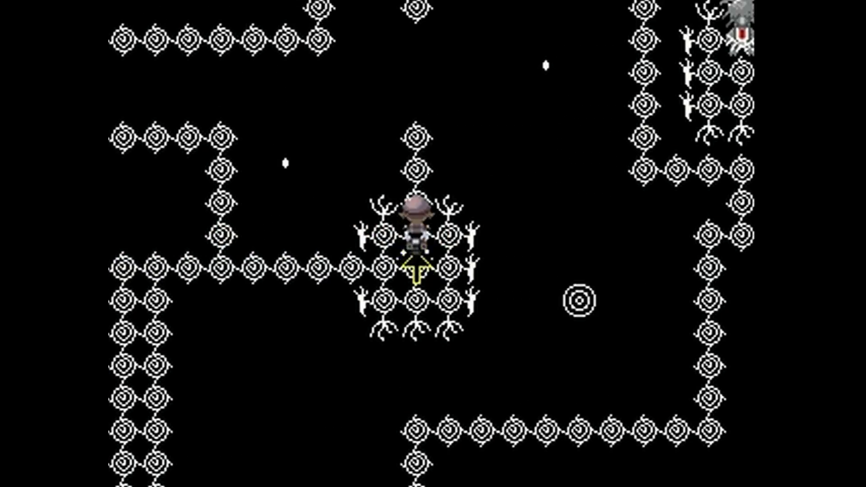
key("Up")
key("Up")
key("Down")
key("Down")
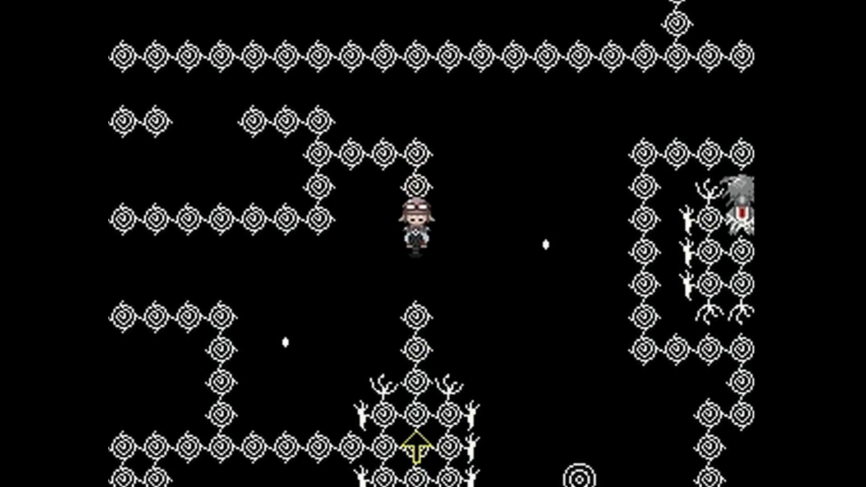
key("Down")
key("Down")
Step: Ride left along the horizontal path, dismount, and walk down the vertical column
key("Left")
key("Left")
key("Left")
key("Left")
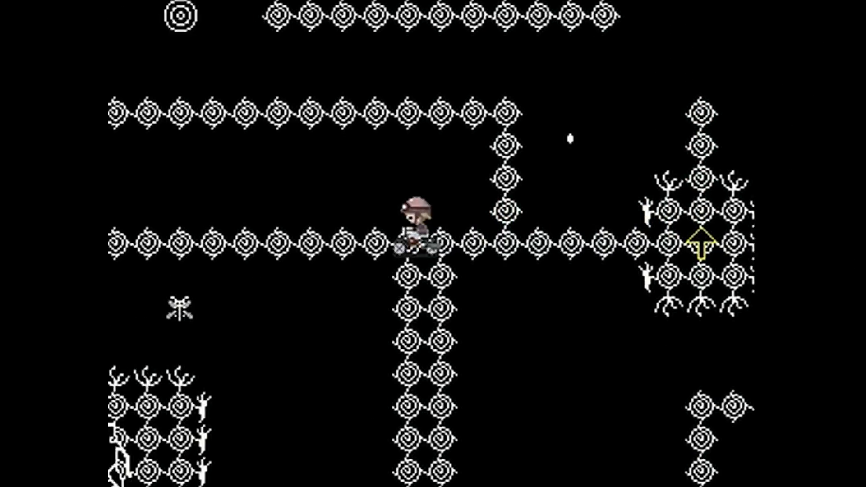
key("Left")
key("Left")
key("Left")
key("Left")
key("Left")
key("Left")
key("Left")
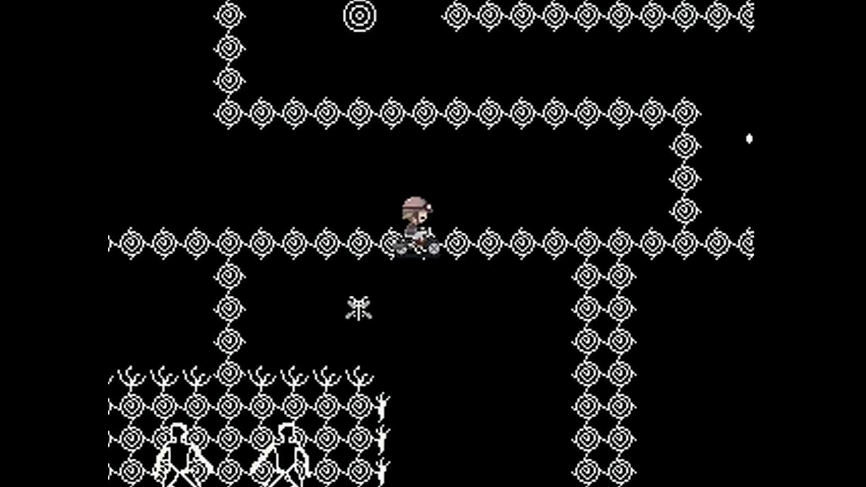
key("Down")
key("Right")
key("Right")
key("Right")
key("Right")
key("Right")
key("Right")
key("Down")
key("Down")
key("Down")
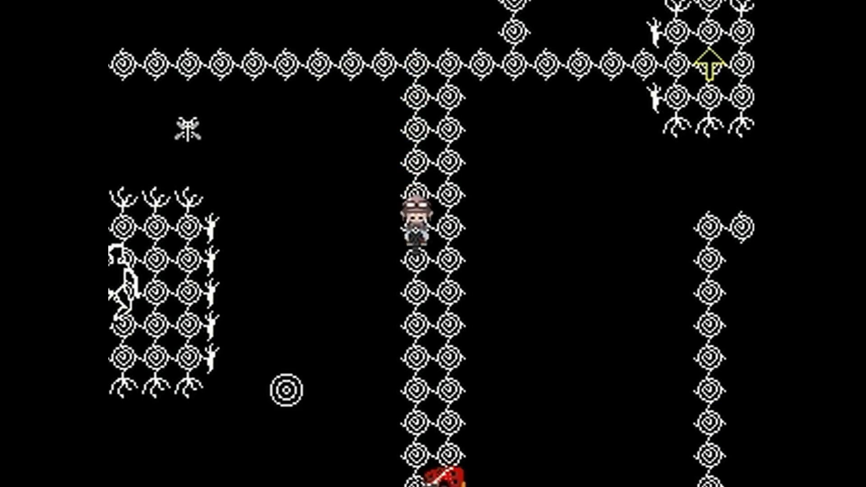
key("Down")
key("Down")
key("Down")
Step: Ride left to the corner, go down the column, then right along the long path
key("Down")
key("Down")
key("Down")
key("Down")
key("Down")
key("Down")
key("Down")
key("Down")
key("Down")
key("Left")
key("Left")
key("Left")
key("Left")
key("Left")
key("Left")
key("Left")
key("Left")
key("Down")
key("Down")
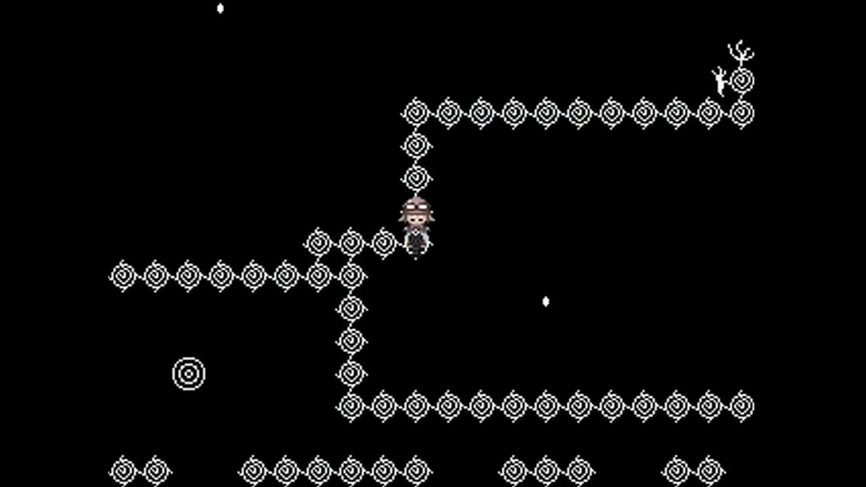
key("Down")
key("Down")
key("Down")
key("Down")
key("Down")
key("Down")
key("Down")
key("Down")
key("Right")
key("Right")
key("Right")
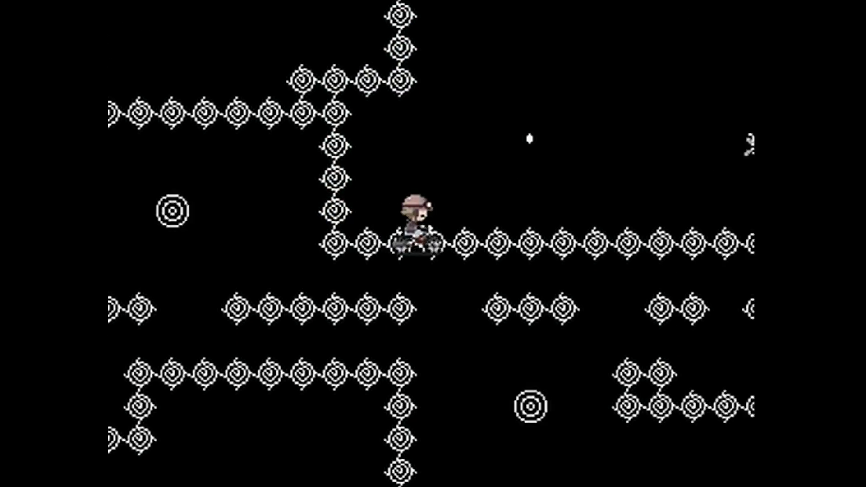
key("Right")
key("Right")
key("Right")
key("Right")
key("Right")
key("Right")
key("Right")
key("Right")
key("Right")
key("Right")
key("Right")
key("Right")
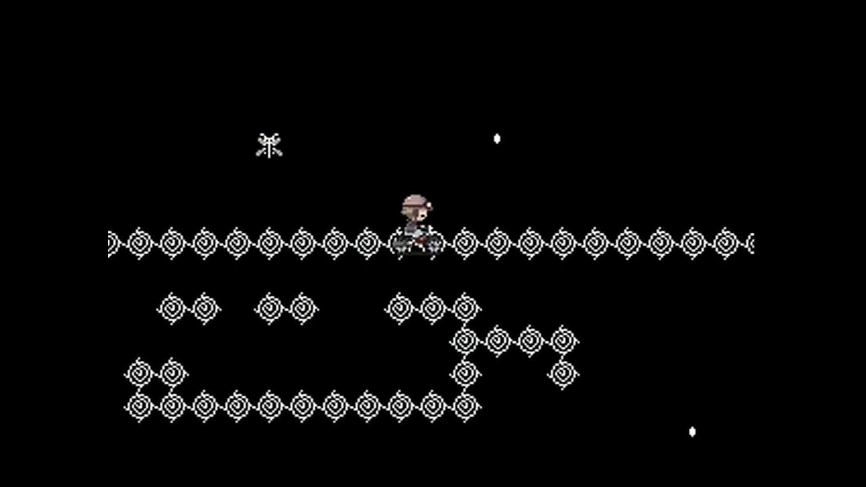
key("Right")
key("Right")
key("Right")
key("Right")
key("Right")
key("Right")
key("Right")
key("Right")
key("Right")
Step: Ride up the spiral column with the Bike effect and travel on to the dark spiral map
key("Up")
key("Up")
key("Up")
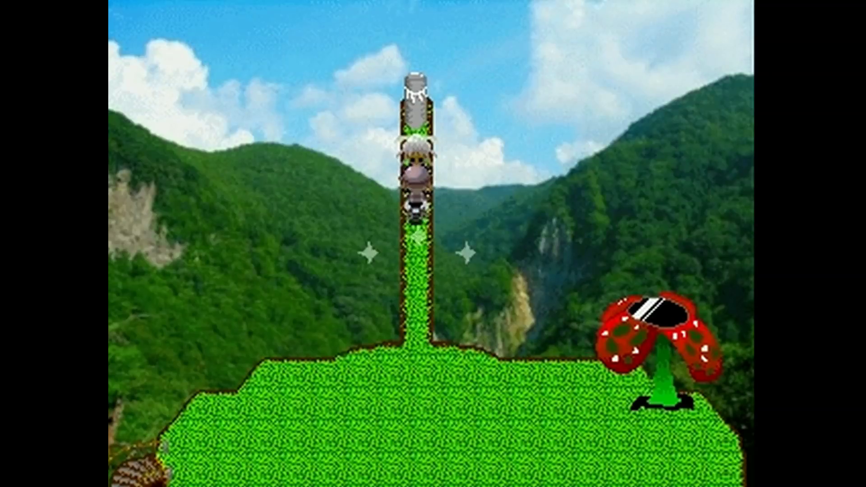
key("Escape")
key("Return")
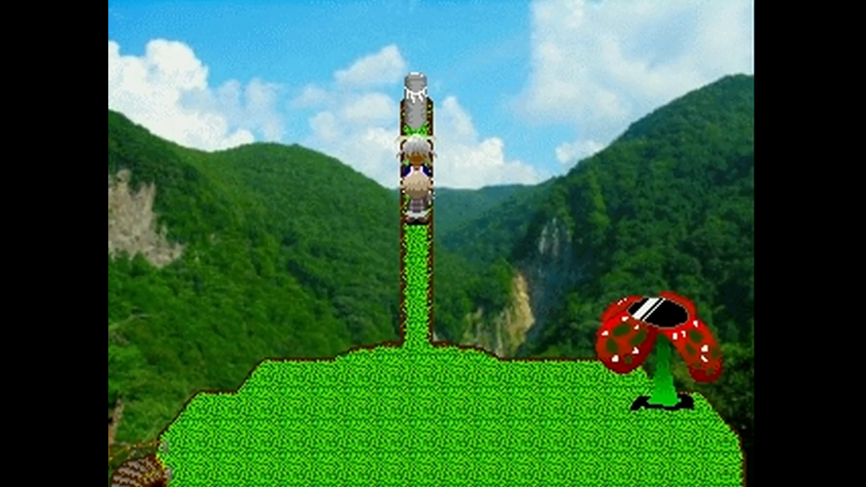
key("Return")
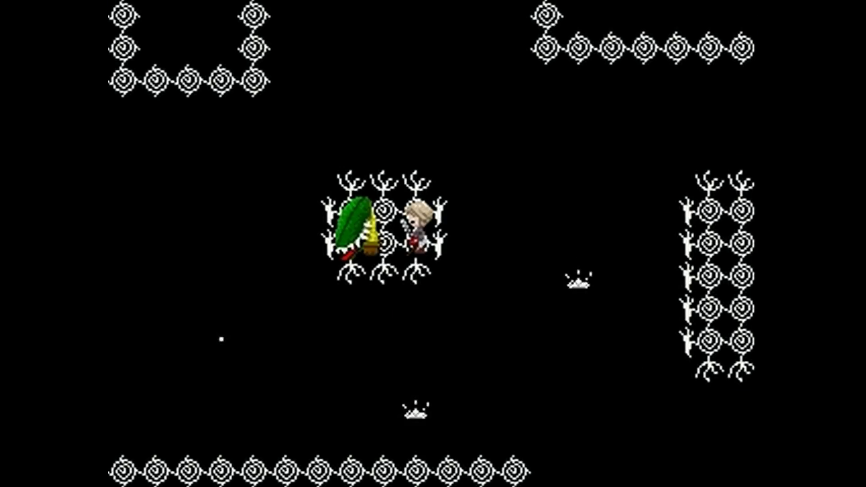
Step: Re-equip the Bike, then use the Eyeball Bomb effect near the blocker
key("Escape")
key("Return")
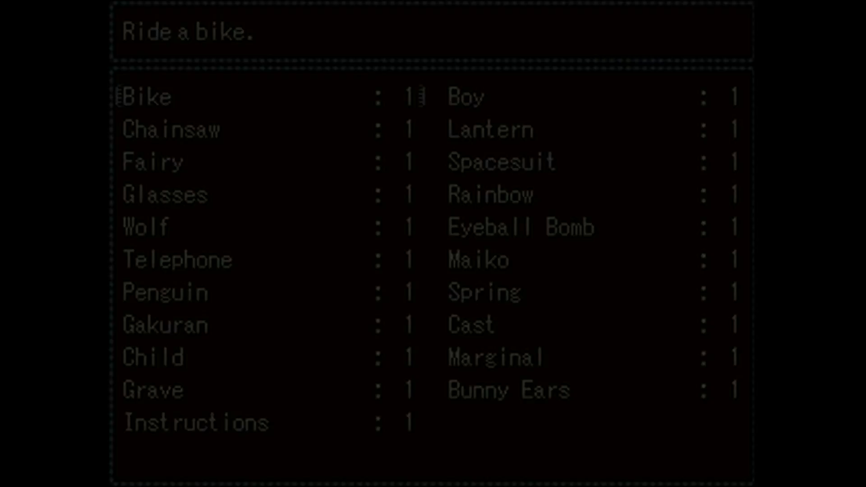
key("Return")
key("Escape")
key("Return")
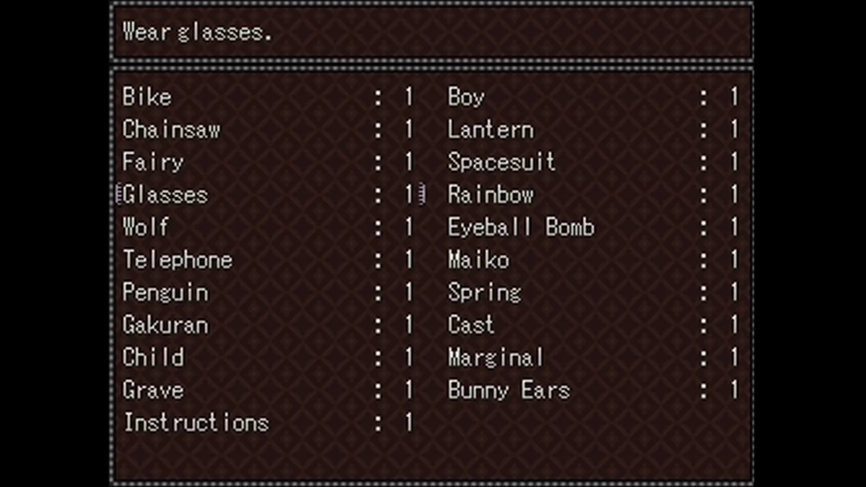
key("Right")
key("Return")
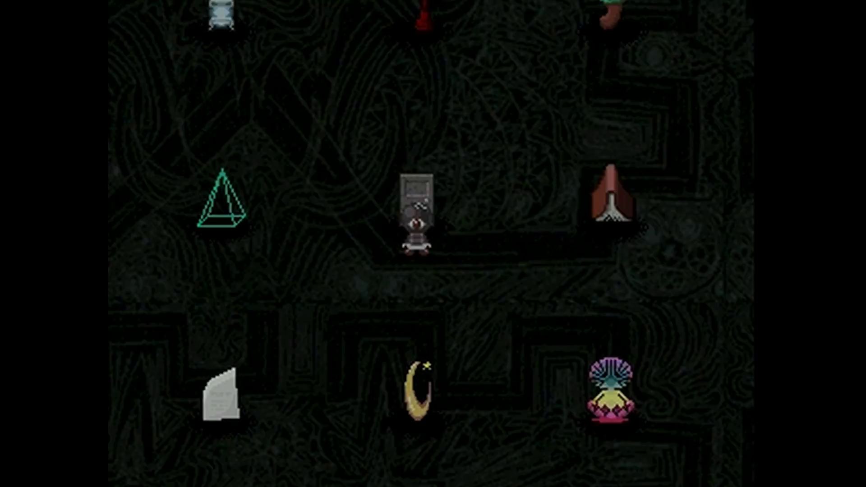
Step: Equip the Bike and ride down through the Nexus into the mushroom world door
key("Escape")
key("Return")
key("Return")
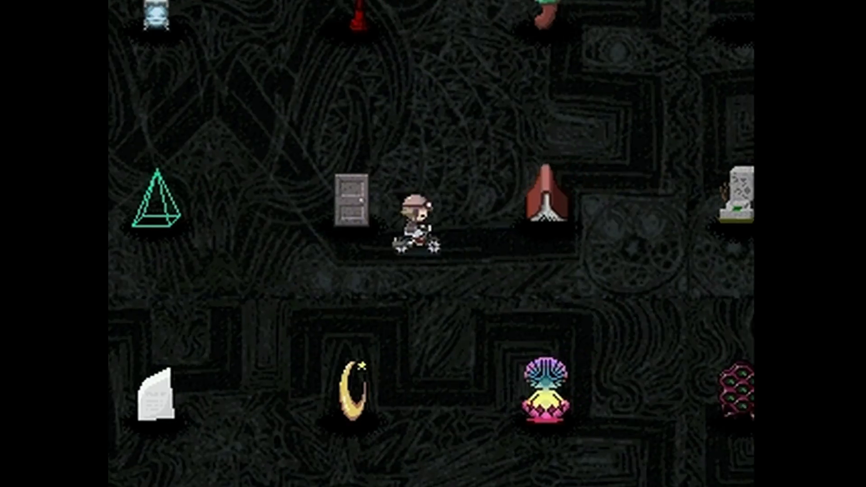
key("Right")
key("Down")
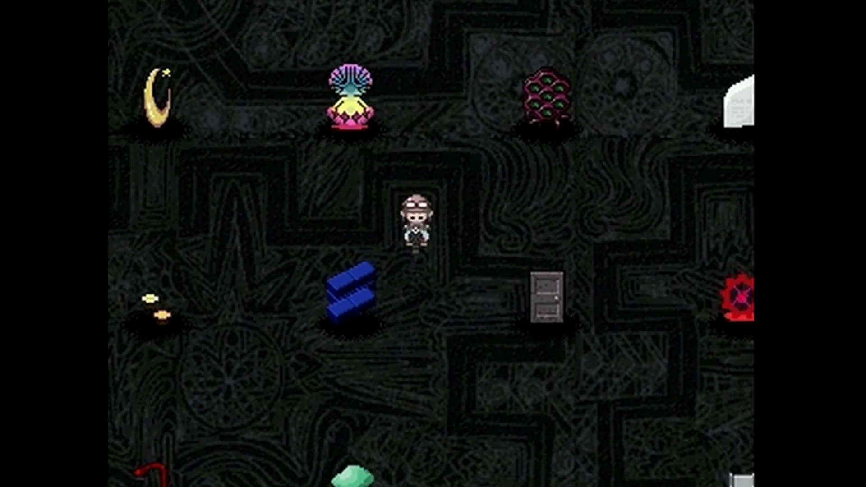
key("Left")
key("Return")
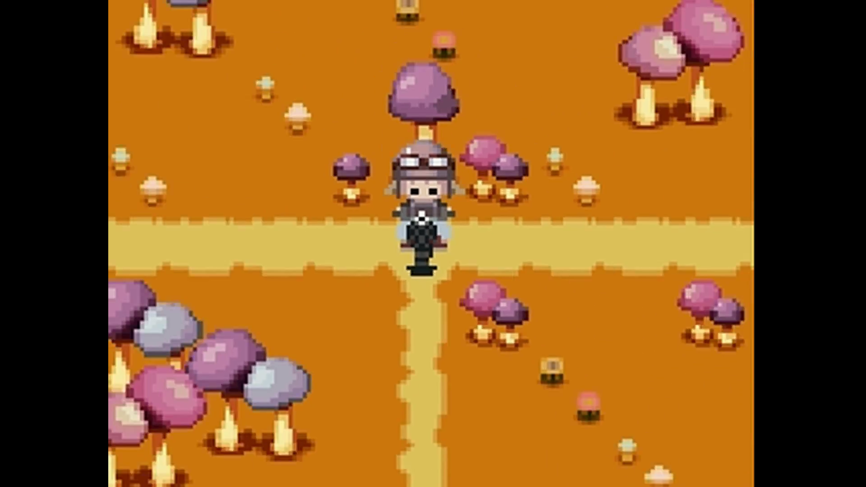
Step: Ride left along the mushroom world path onto the green warp tile
key("Left")
key("Left")
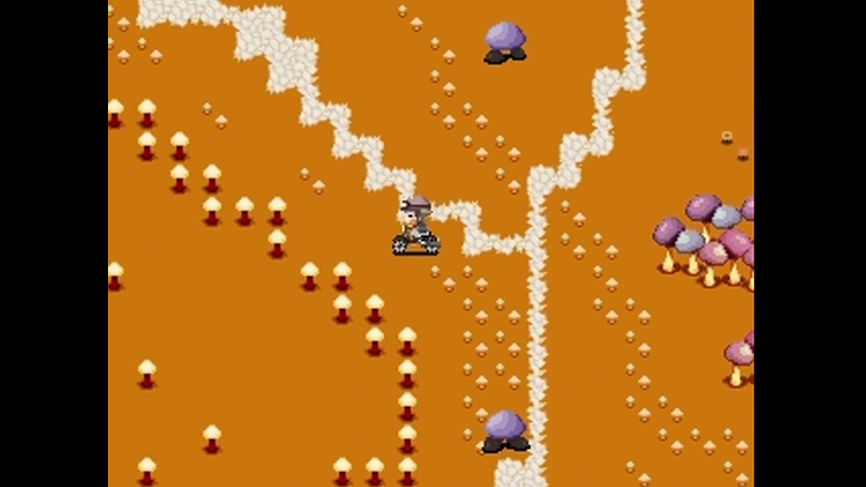
key("Left")
key("Up")
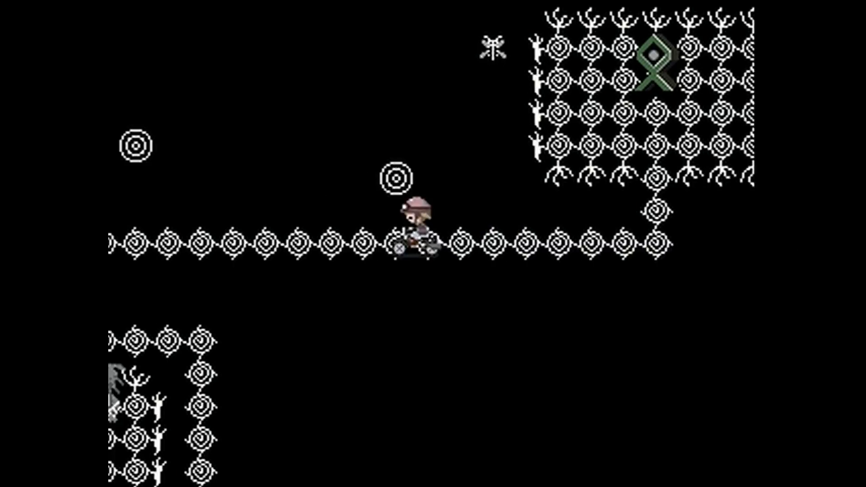
key("Left")
Step: Ride up into the patterned area to reach the cliff map, then equip the Wolf effect
key("Up")
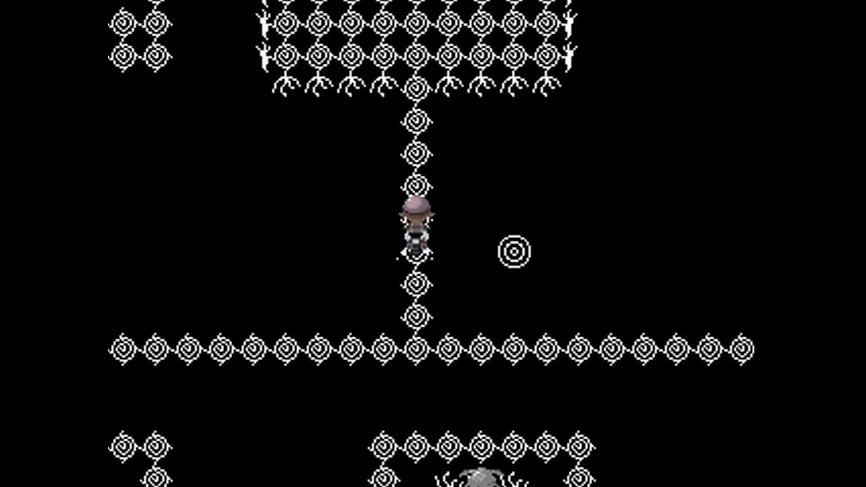
key("Up")
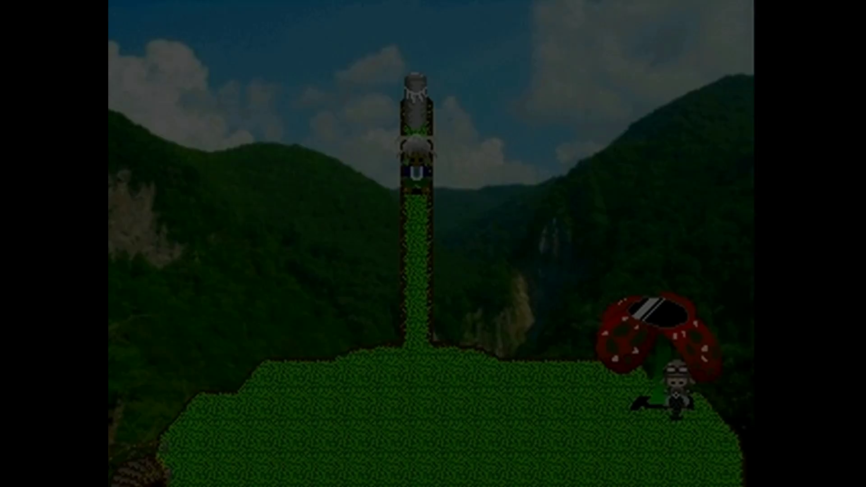
key("Escape")
key("Return")
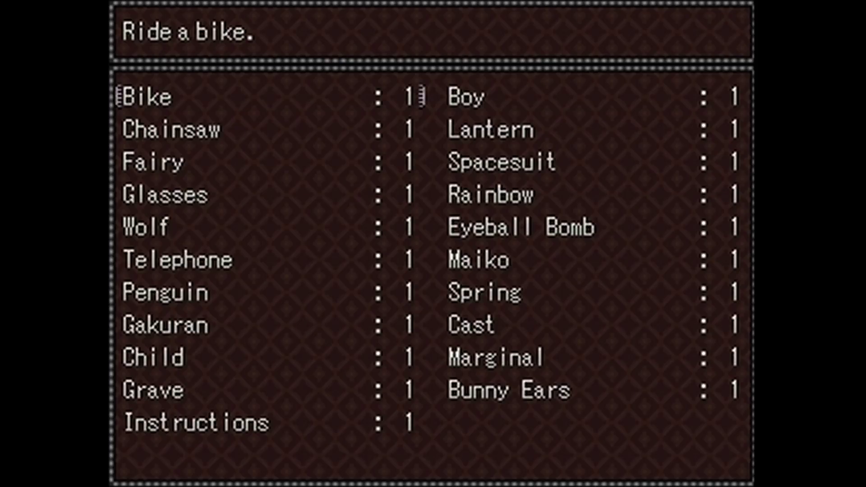
key("Down")
key("Down")
key("Return")
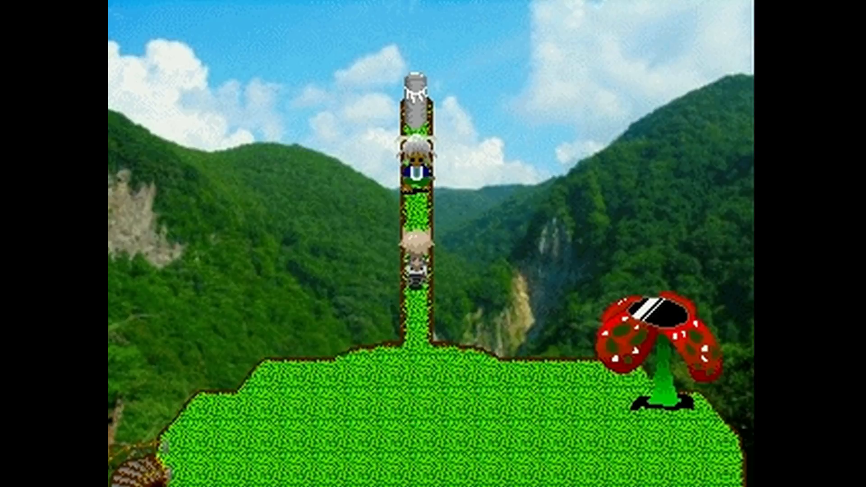
Step: Browse the effects list and use the Spring effect beside the blocker
key("Escape")
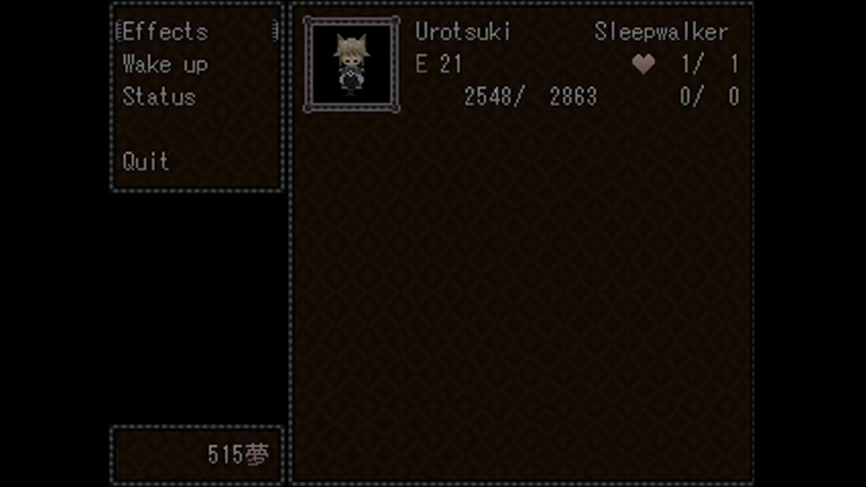
key("Return")
key("Down")
key("Down")
key("Down")
key("Down")
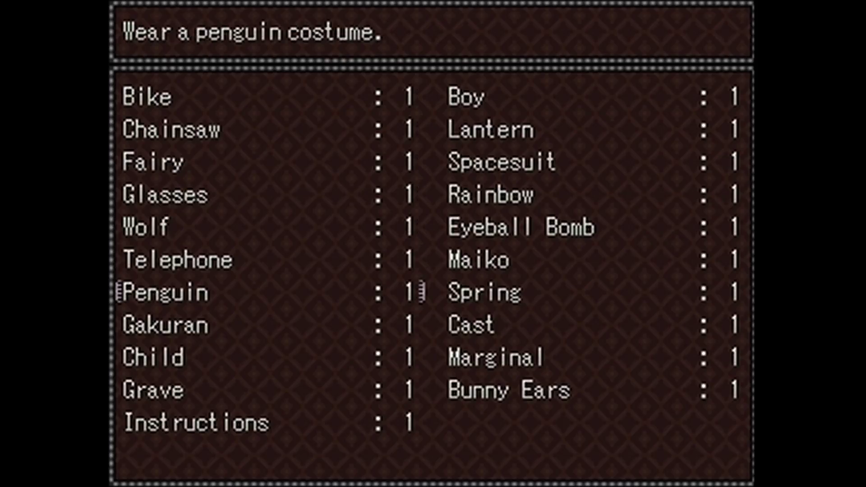
key("Down")
key("Down")
key("Right")
key("Up")
key("Up")
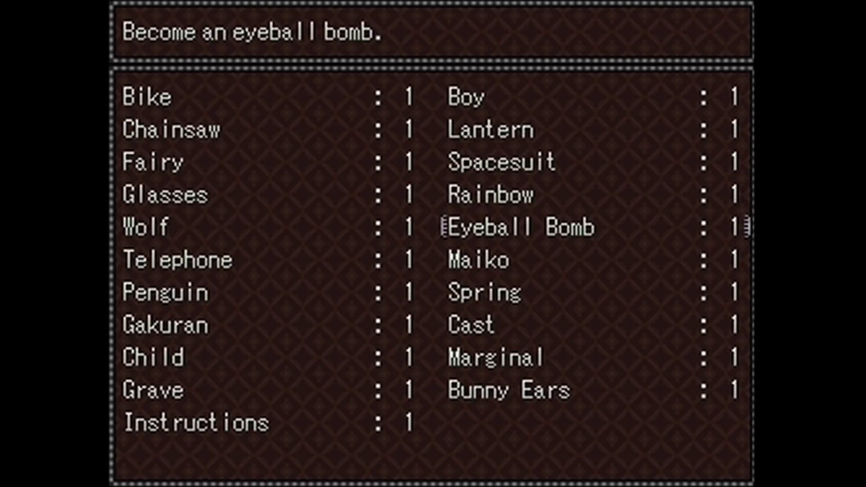
key("Return")
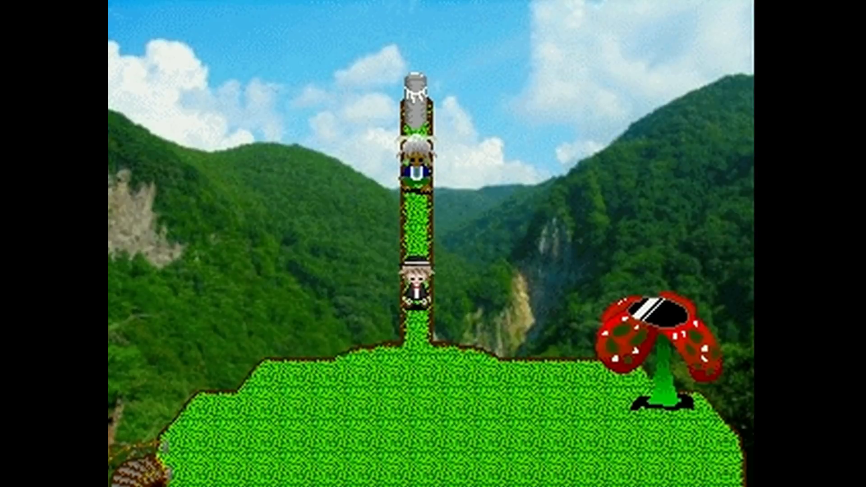
Step: Use the Telephone effect on the blocker
key("Escape")
key("Return")
key("Down")
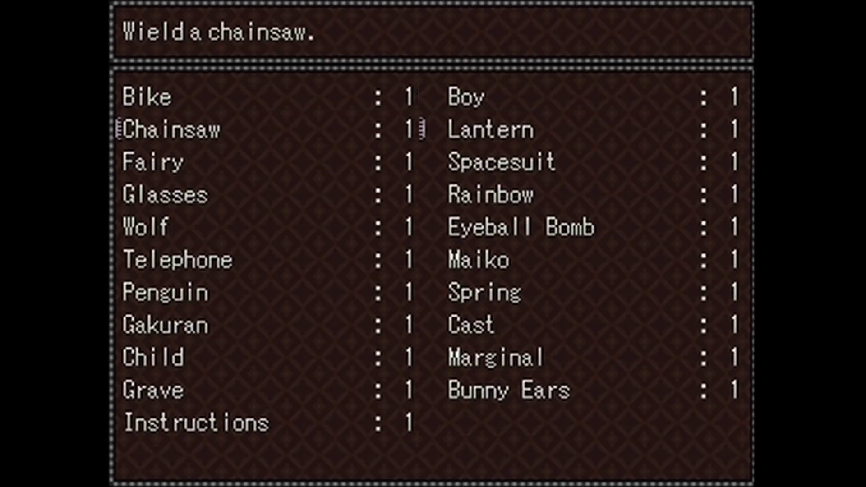
key("Down")
key("Down")
key("Return")
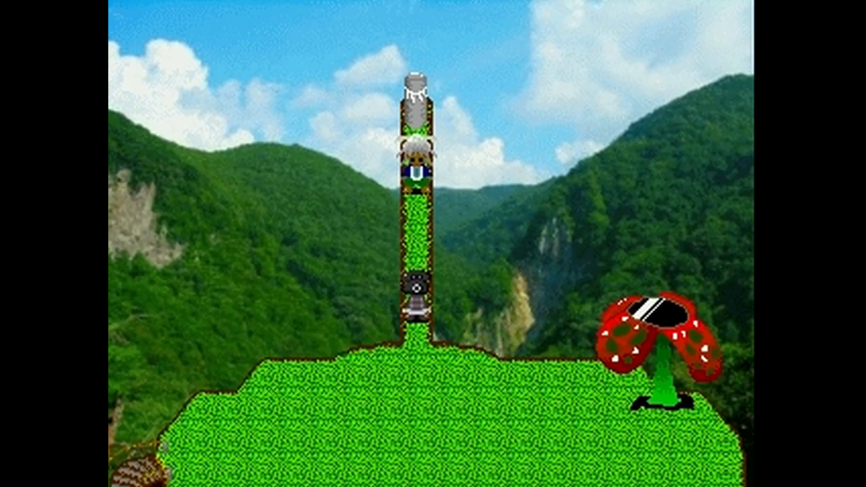
Step: Put on the Penguin effect near the blocker
key("Escape")
key("Return")
key("Down")
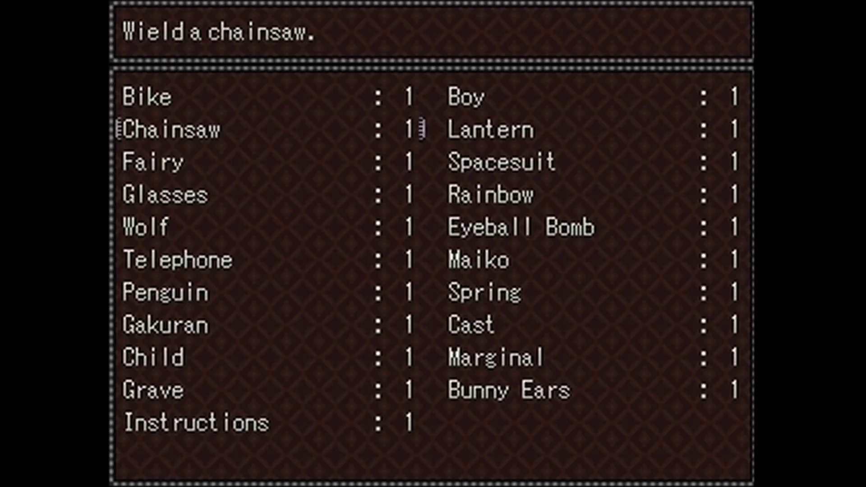
key("Down")
key("Down")
key("Down")
key("Down")
key("Down")
key("Return")
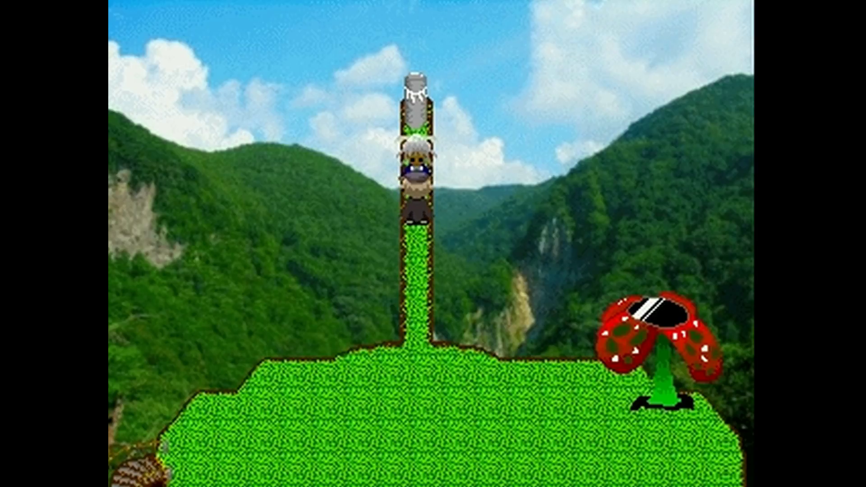
Step: Try the Child effect, then another effect further down the list
key("Escape")
key("Return")
key("Down")
key("Down")
key("Down")
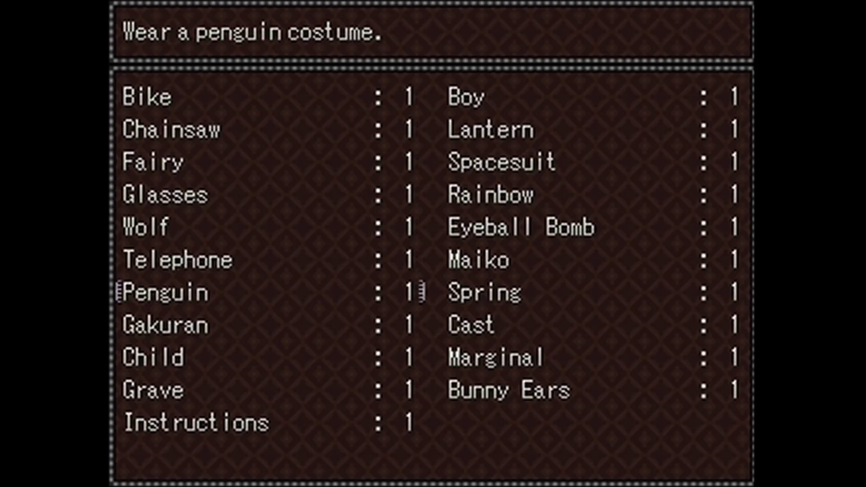
key("Down")
key("Down")
key("Return")
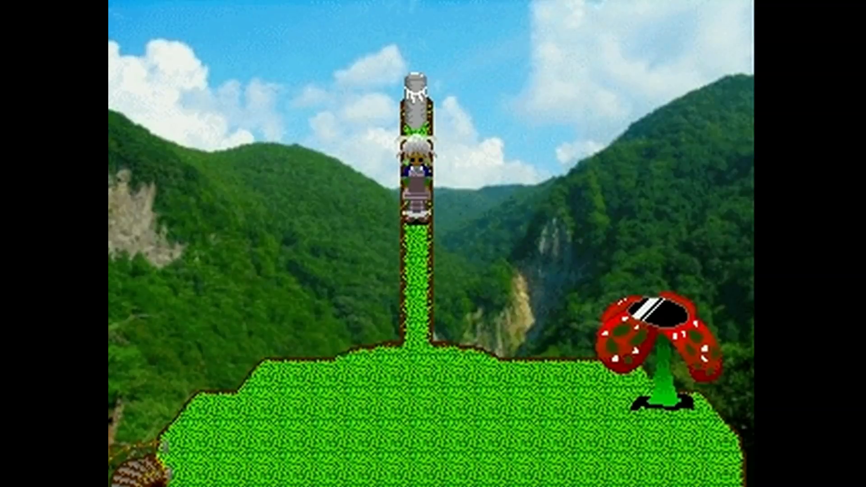
key("Escape")
key("Return")
key("Down")
key("Down")
key("Down")
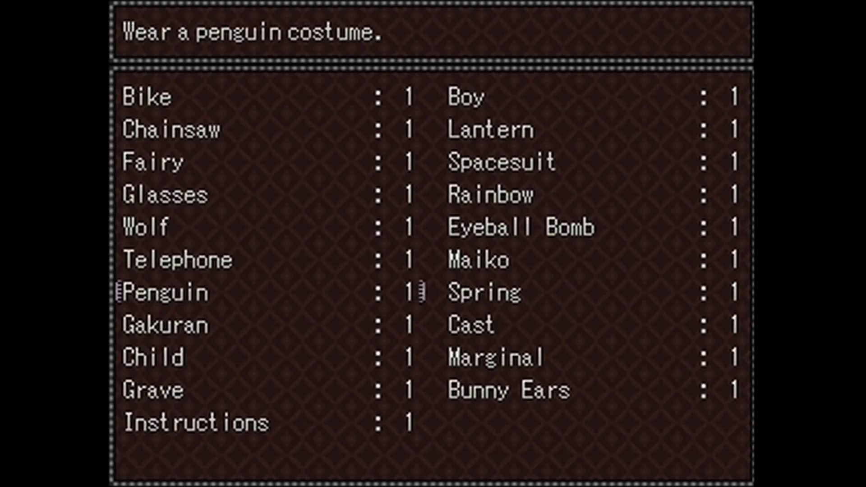
key("Down")
key("Down")
key("Return")
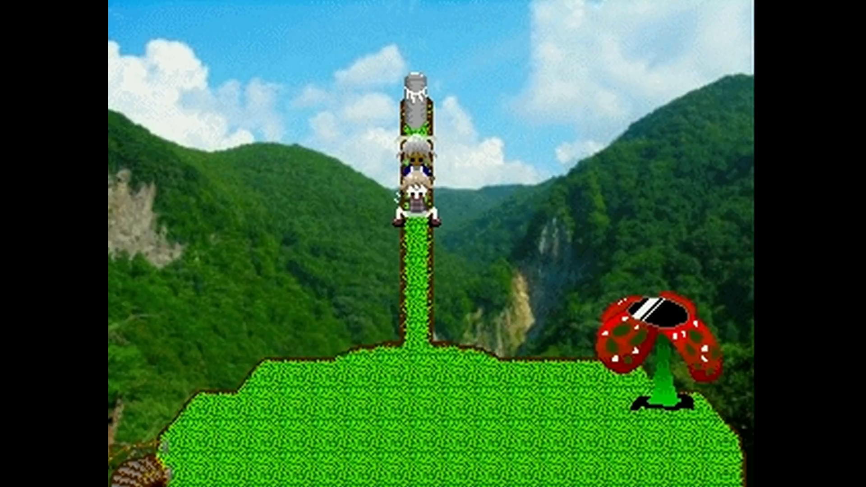
Step: Equip the Bike and ride down the grassy path off the map into the dark forest
key("Escape")
key("Return")
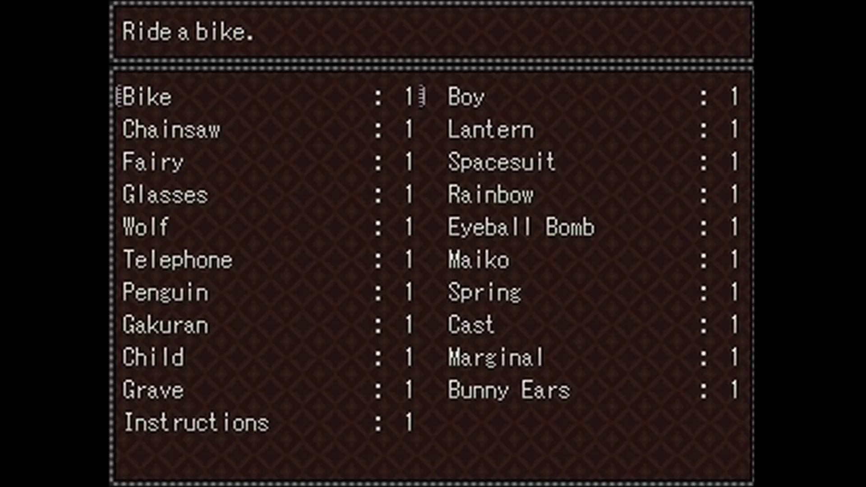
key("Return")
key("Down")
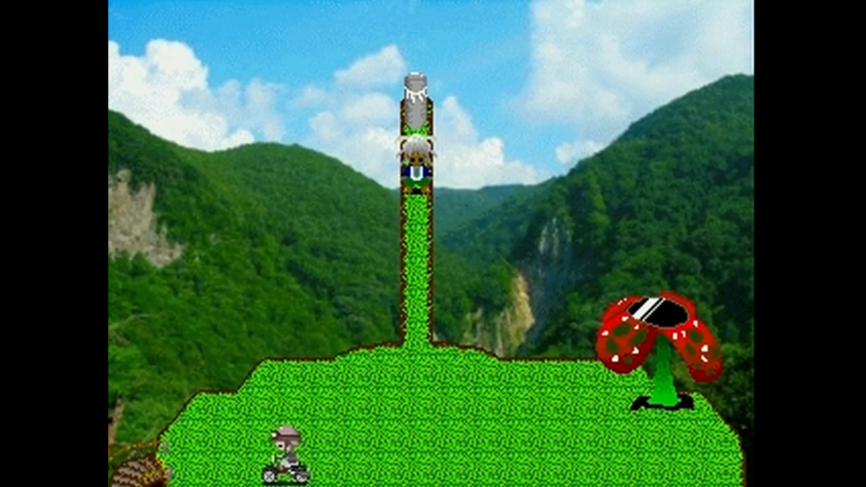
key("Down")
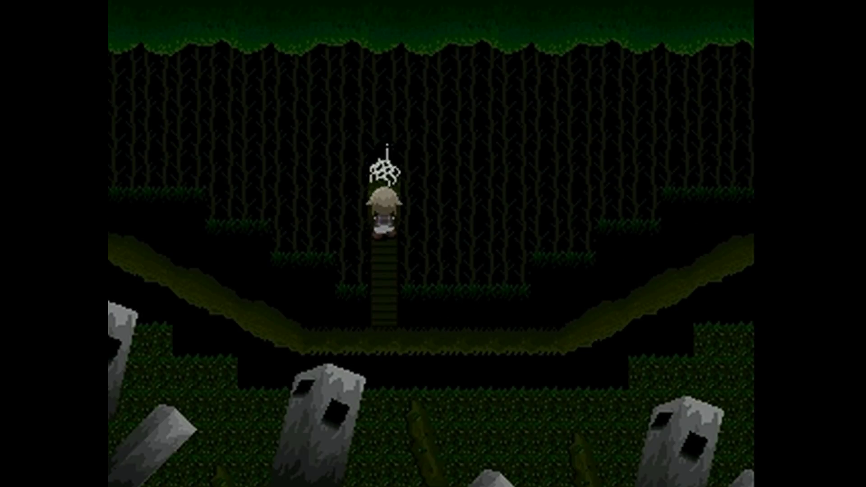
Step: Get off the bike and walk up the glyph corridor beside the glyph structure
key("Escape")
key("Return")
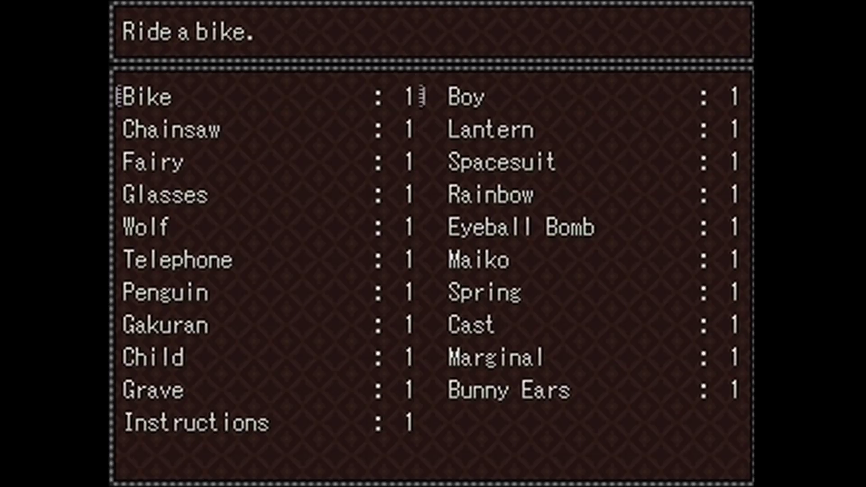
key("Return")
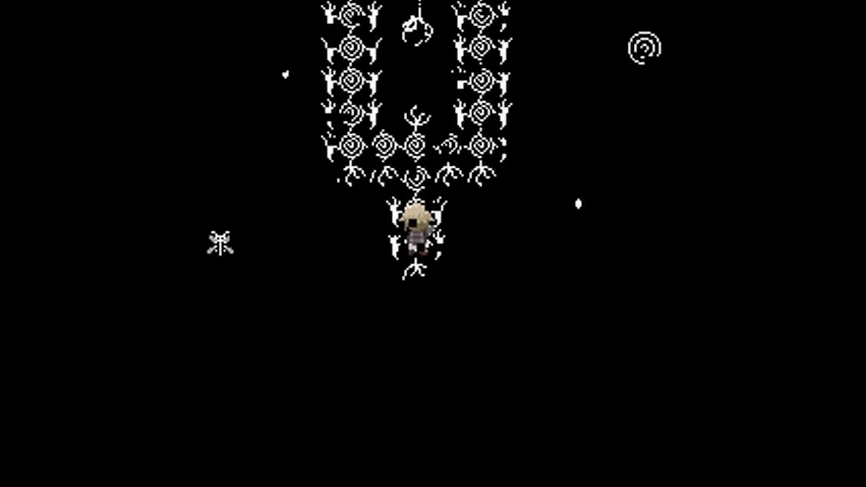
key("Up")
key("Up")
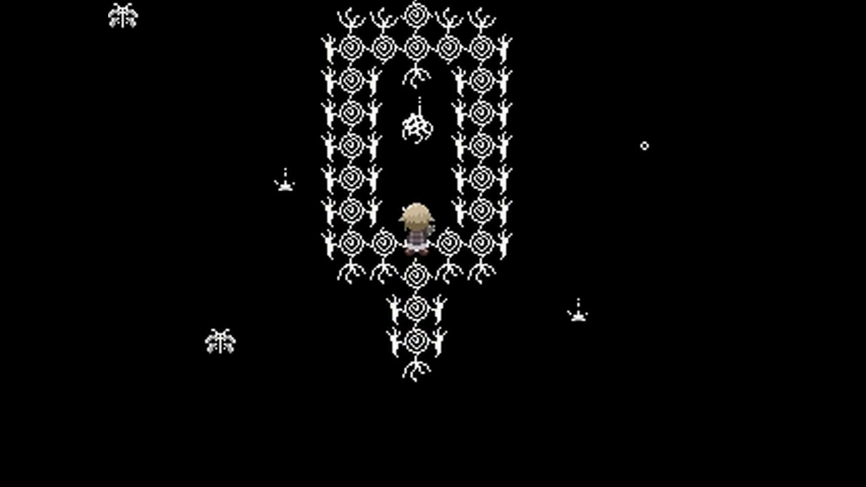
key("Left")
key("Left")
key("Up")
key("Up")
key("Up")
key("Up")
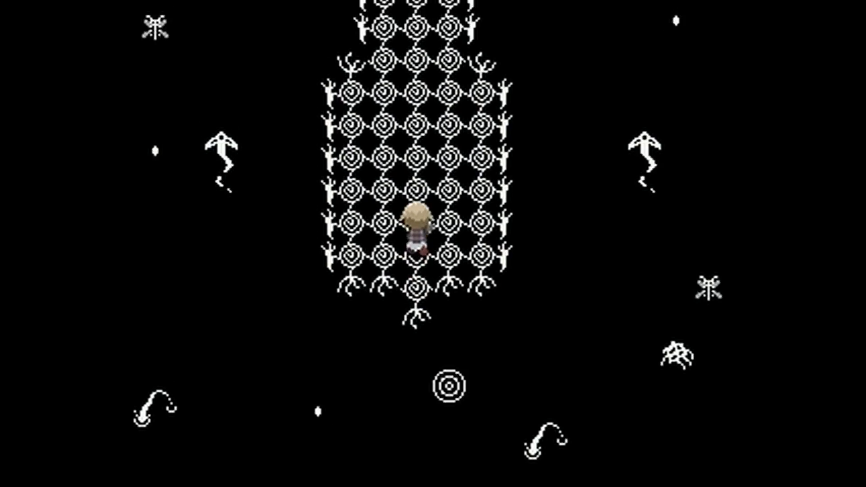
key("Up")
key("Up")
key("Up")
key("Up")
key("Up")
key("Up")
Step: Walk up the glyph column to the top centre of the glyph ring
key("Up")
key("Up")
key("Up")
key("Up")
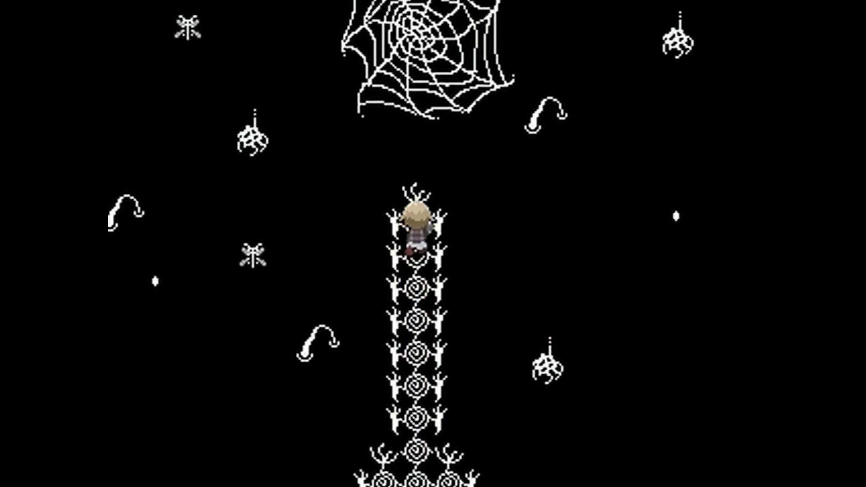
key("Up")
key("Up")
key("Up")
key("Up")
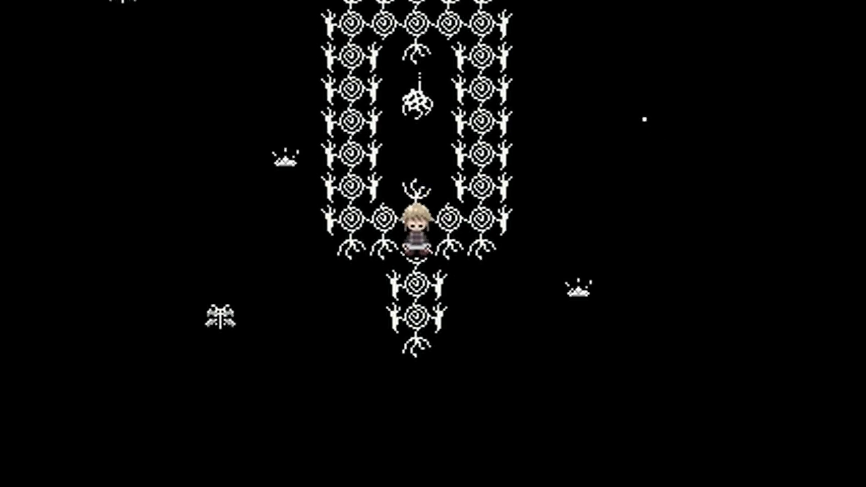
key("Up")
key("Left")
key("Up")
key("Up")
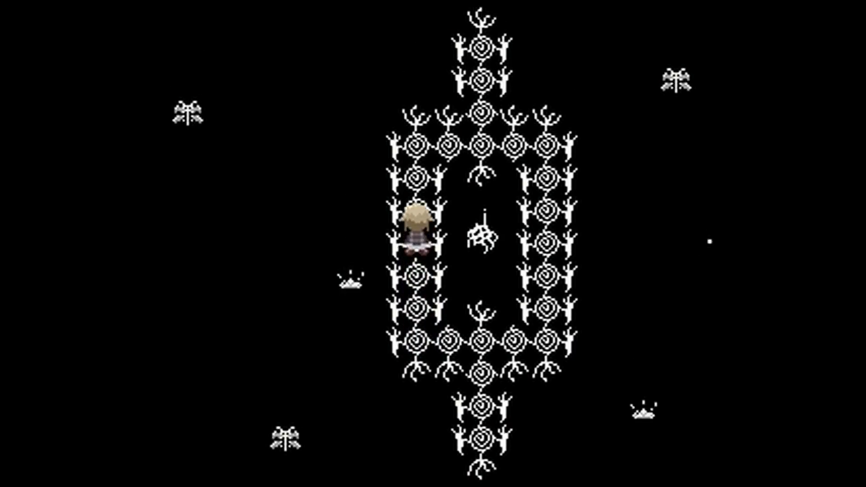
key("Up")
key("Up")
key("Up")
key("Right")
key("Right")
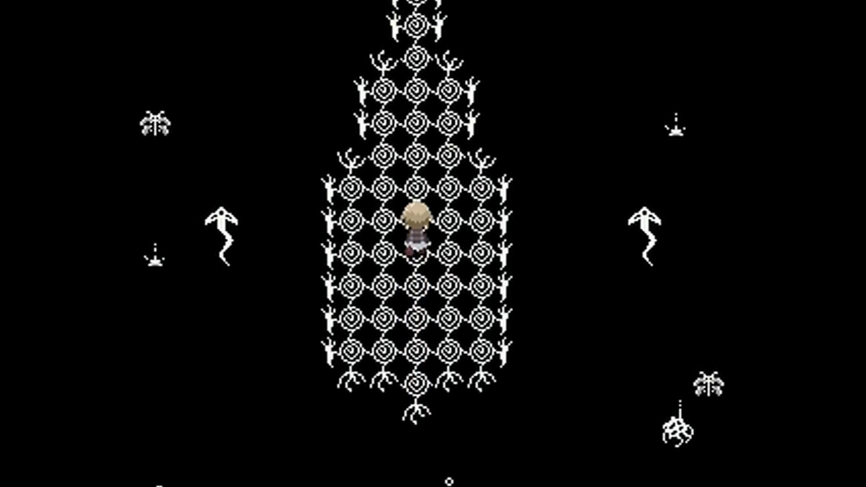
Step: Walk up the narrowing glyph path toward the giant spider web and its creature
key("Up")
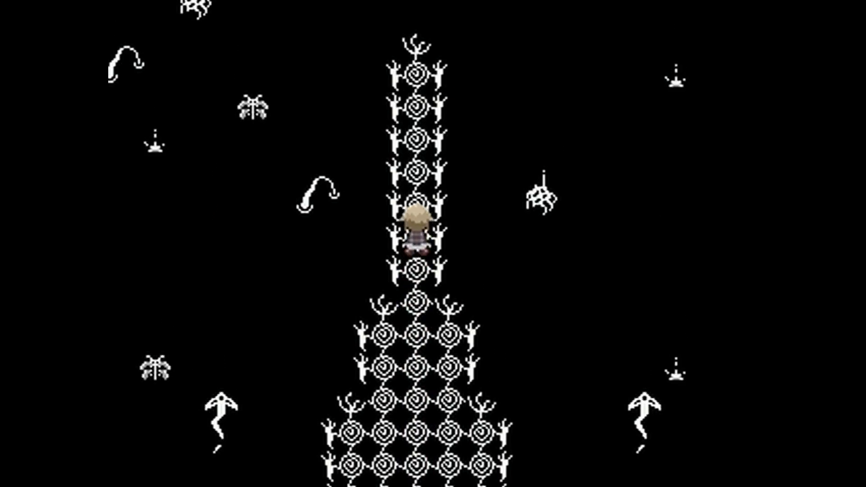
key("Up")
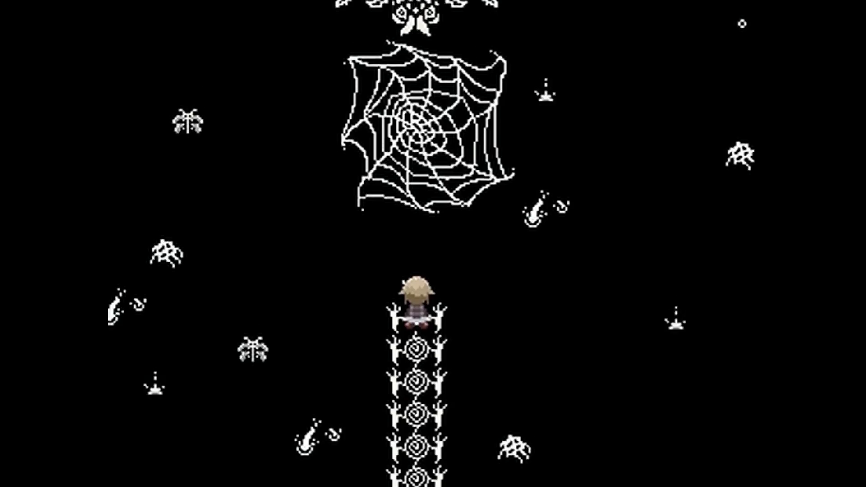
key("Up")
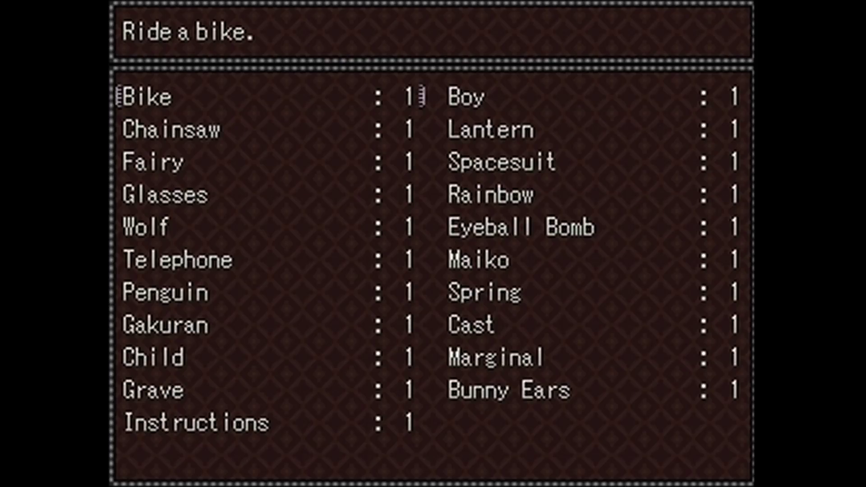
Step: Browse the effects past Fairy to Wolf, equip one, and head for the corridor entrance
key("Return")
key("Escape")
key("Down")
key("Down")
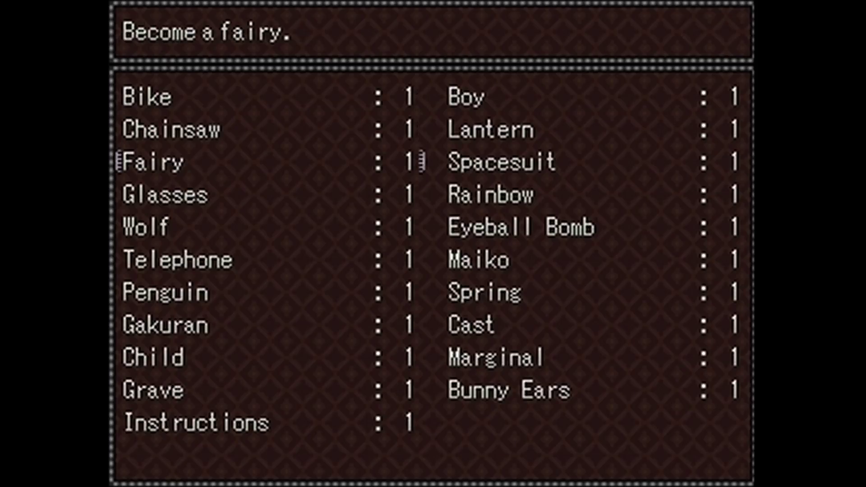
key("Down")
key("Down")
key("Return")
key("Left")
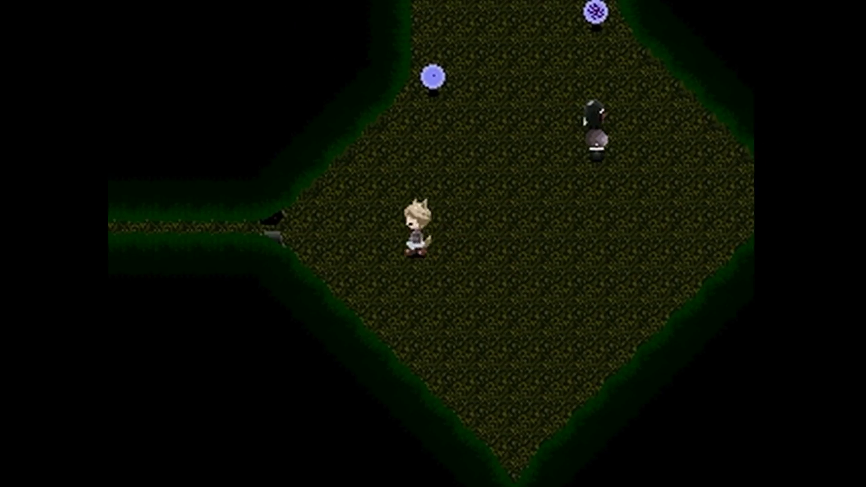
key("Left")
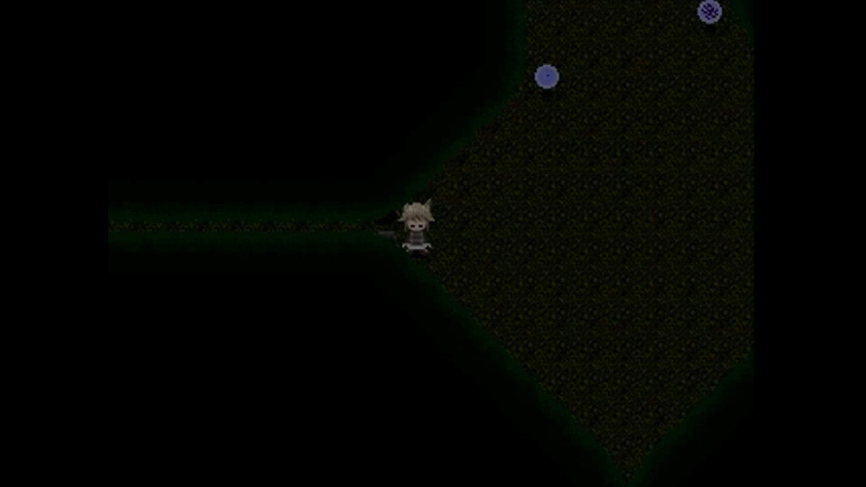
Step: Try another effect, then clear it and return to the map
key("Escape")
key("Return")
key("Escape")
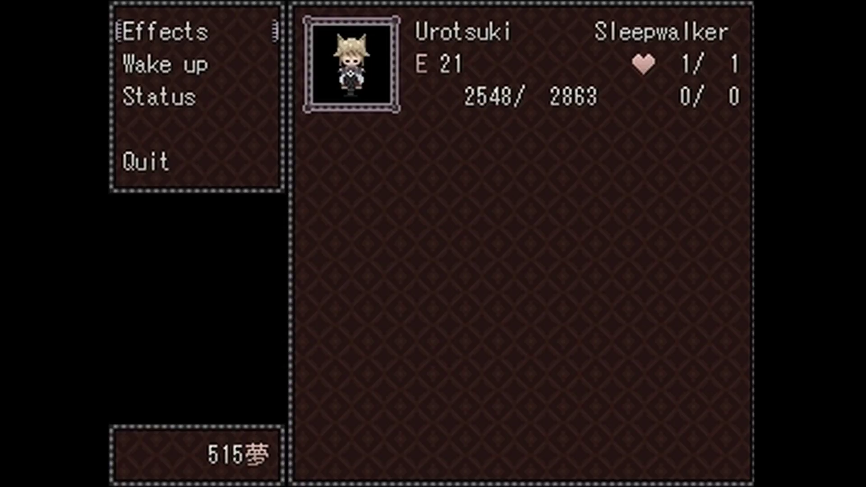
key("Return")
key("Return")
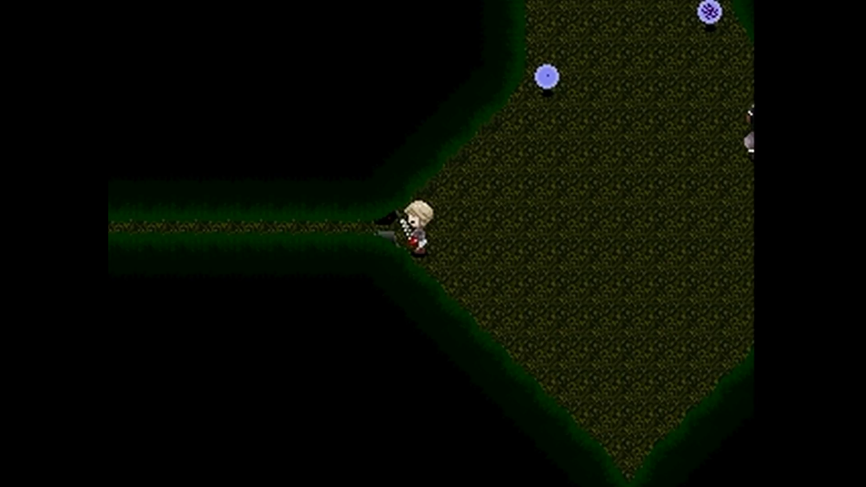
Step: Approach the dark-haired figure and try an effect on it
key("Right")
key("Right")
key("Right")
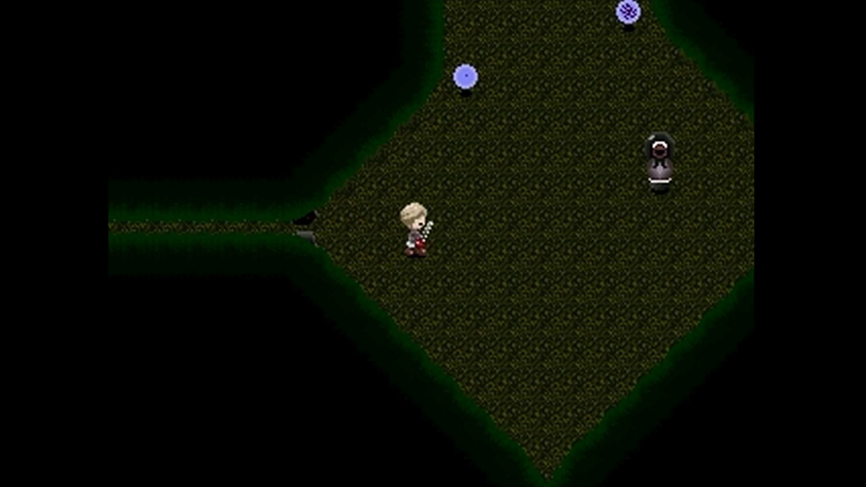
key("Right")
key("Right")
key("Up")
key("Up")
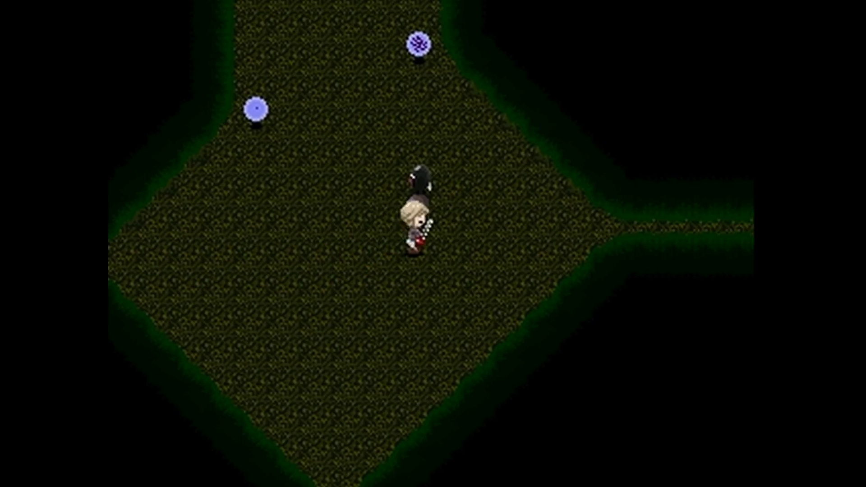
key("Up")
key("Escape")
key("Return")
key("Down")
key("Down")
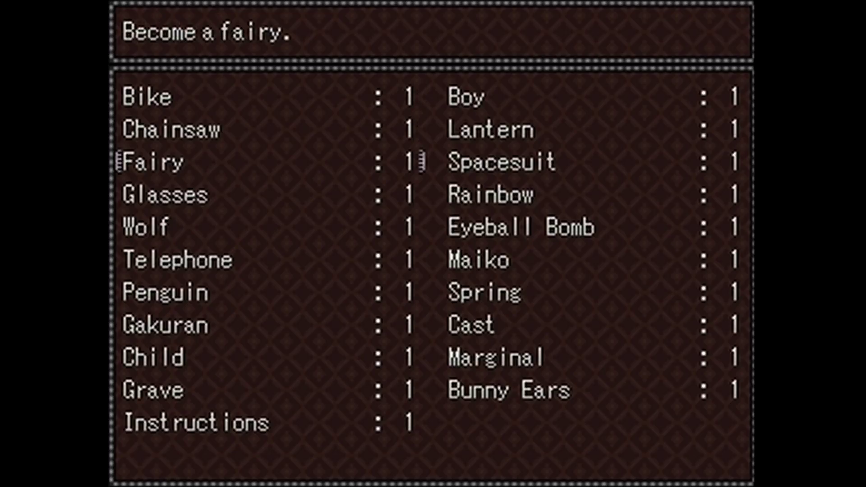
key("Right")
key("Return")
Step: Fly the fairy right through the narrow corridor and between the clearing's lampposts
key("Right")
key("Right")
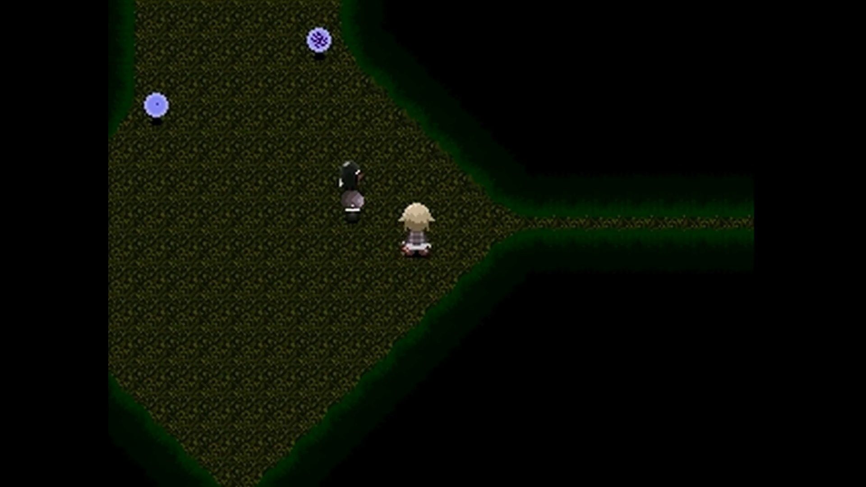
key("Right")
key("Right")
key("Right")
key("Right")
key("Right")
key("Right")
key("Right")
key("Right")
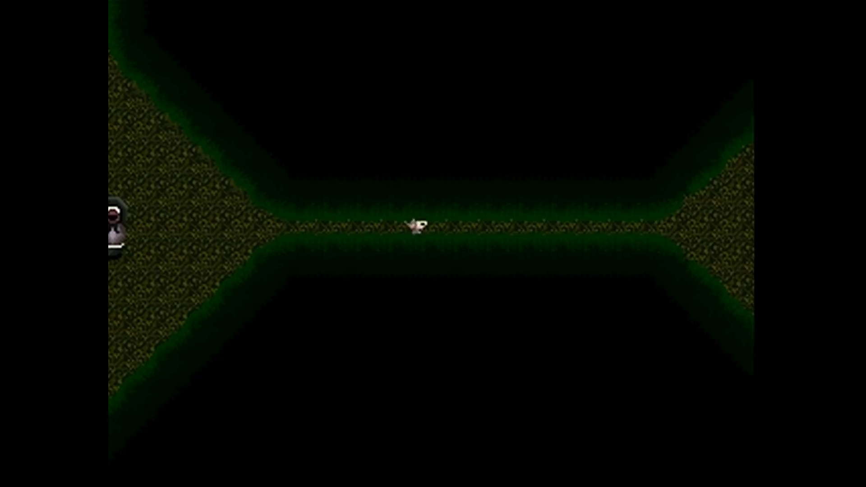
key("Right")
key("Right")
key("Right")
key("Right")
key("Right")
key("Right")
key("Right")
key("Right")
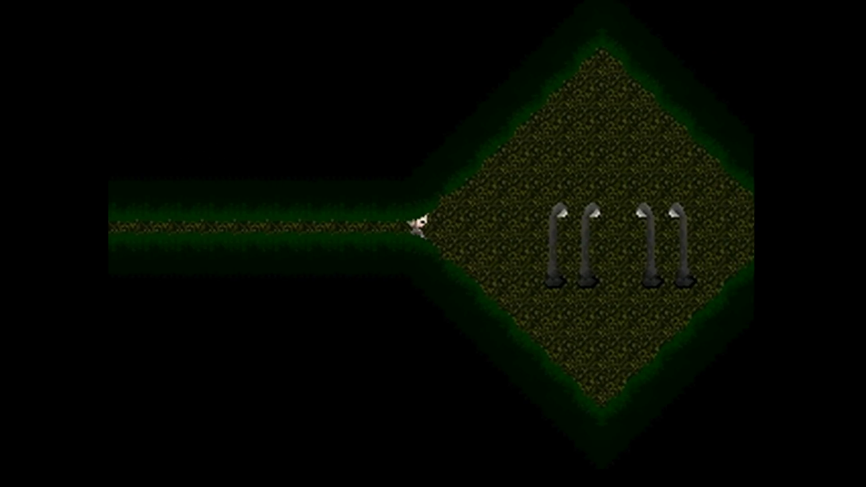
key("Right")
key("Right")
key("Right")
key("Right")
key("Right")
key("Down")
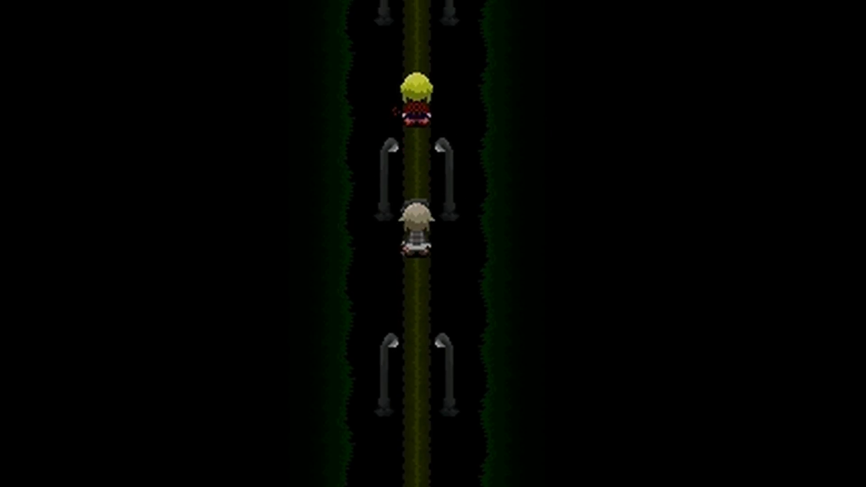
Step: Walk up to the blonde girl and equip the Wolf effect
key("Up")
key("Up")
key("Up")
key("Up")
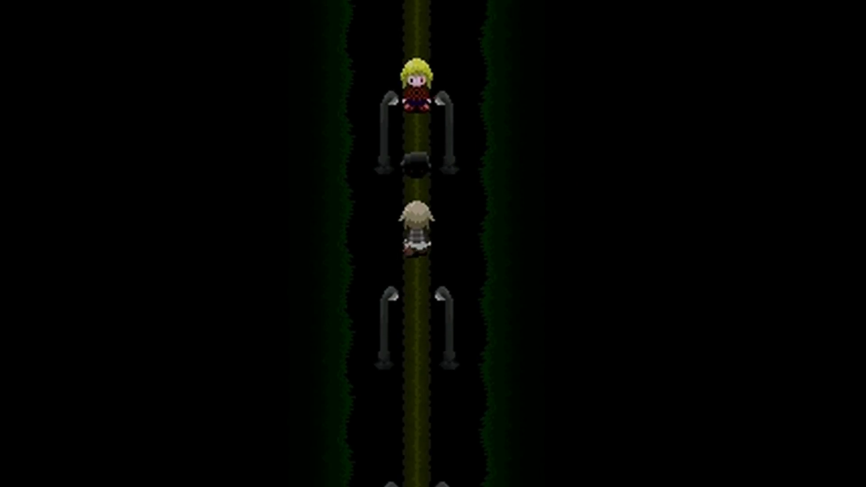
key("Up")
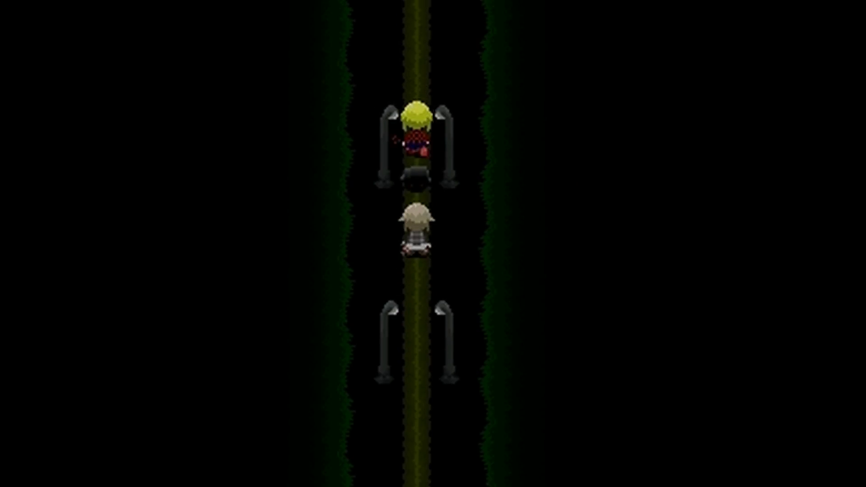
key("Escape")
key("Return")
key("Down")
key("Down")
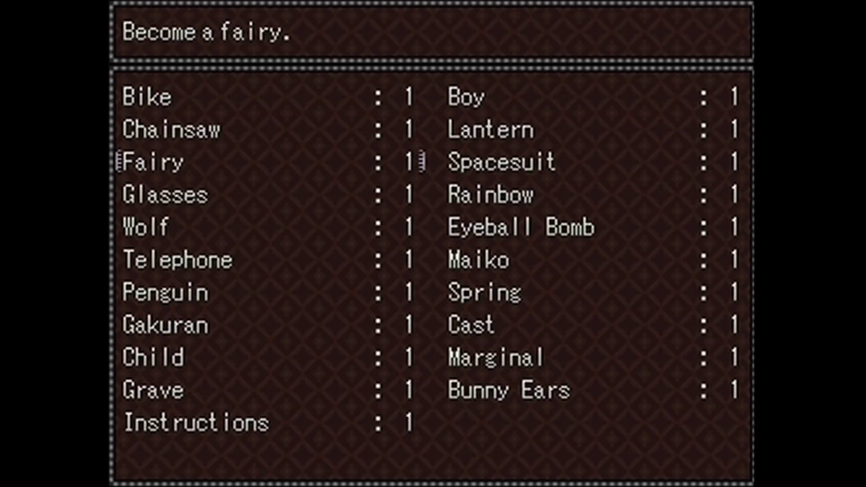
key("Down")
key("Down")
key("Return")
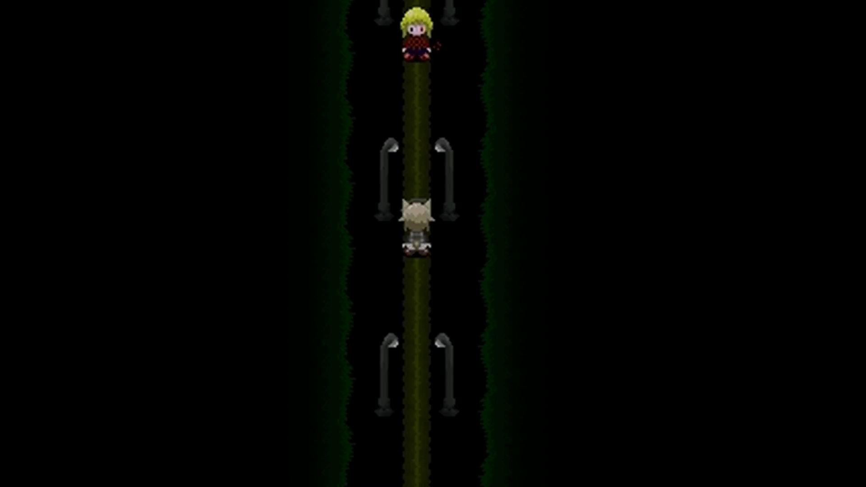
Step: Equip the Child effect beside the blonde girl
key("Escape")
key("Down")
key("Down")
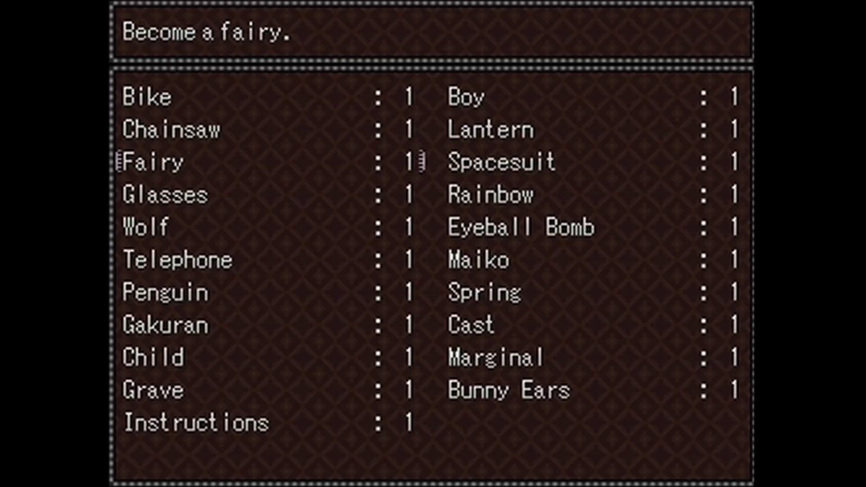
key("Down")
key("Down")
key("Down")
key("Down")
key("Down")
key("Up")
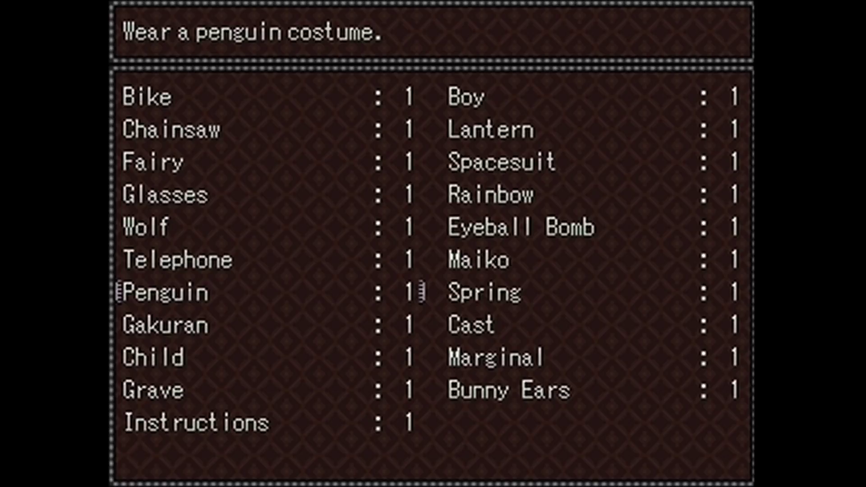
key("Down")
key("Down")
key("Return")
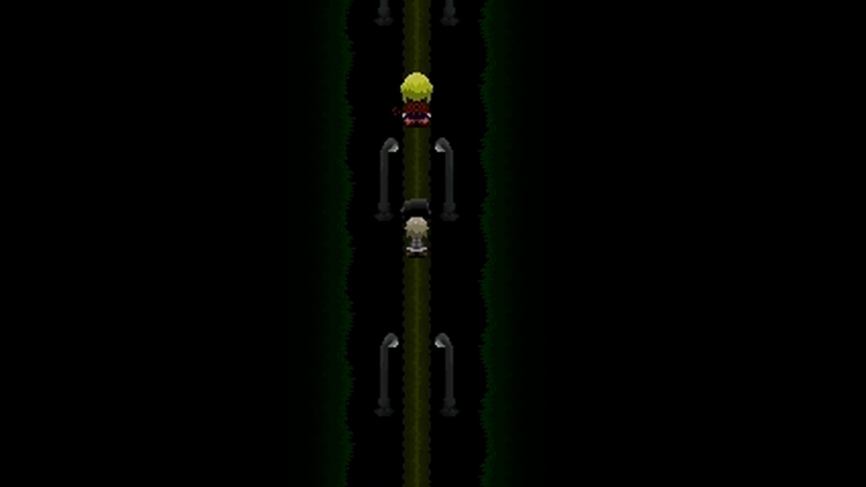
Step: Equip the Bike, then switch to the Boy effect
key("Escape")
key("Return")
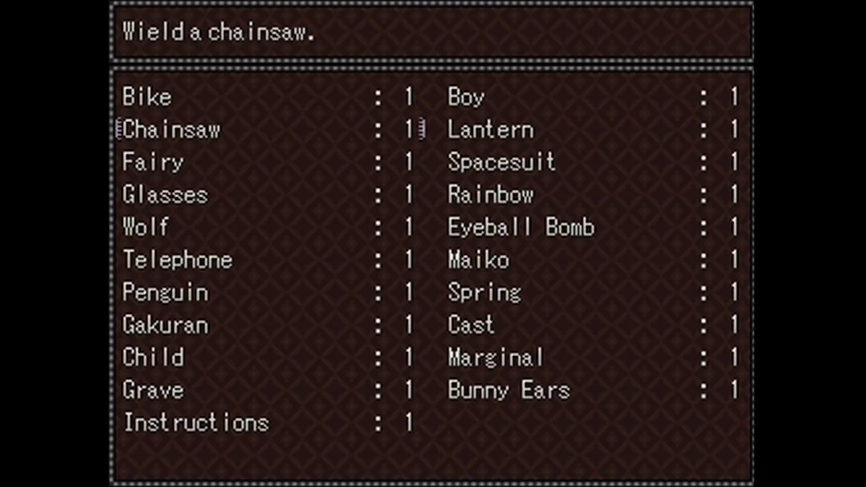
key("Up")
key("Return")
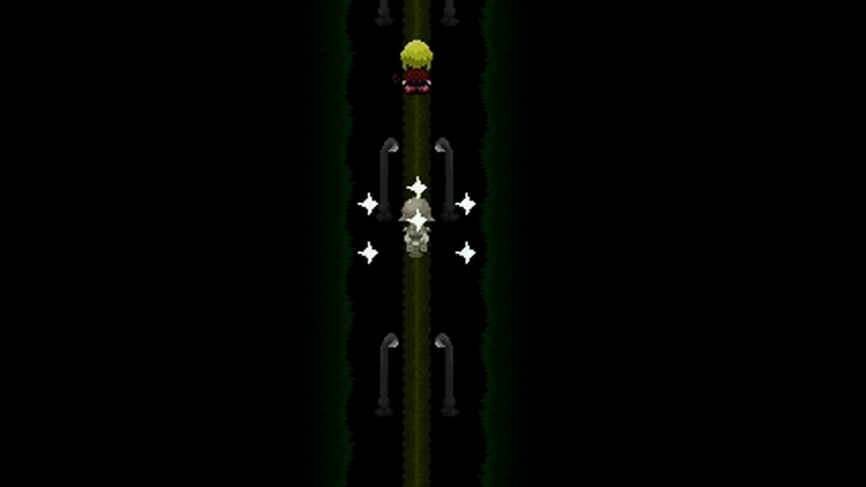
key("Escape")
key("Return")
key("Right")
key("Return")
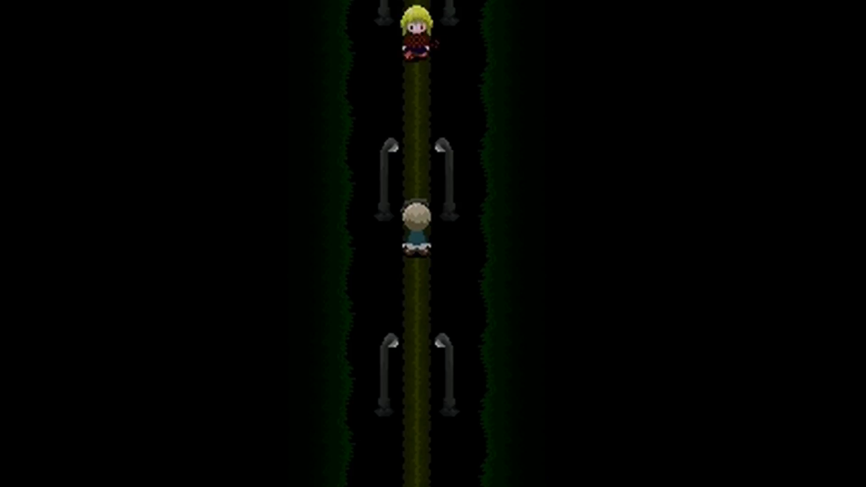
Step: Walk up the lamp-lined path to leave it and bring up the menu
key("Up")
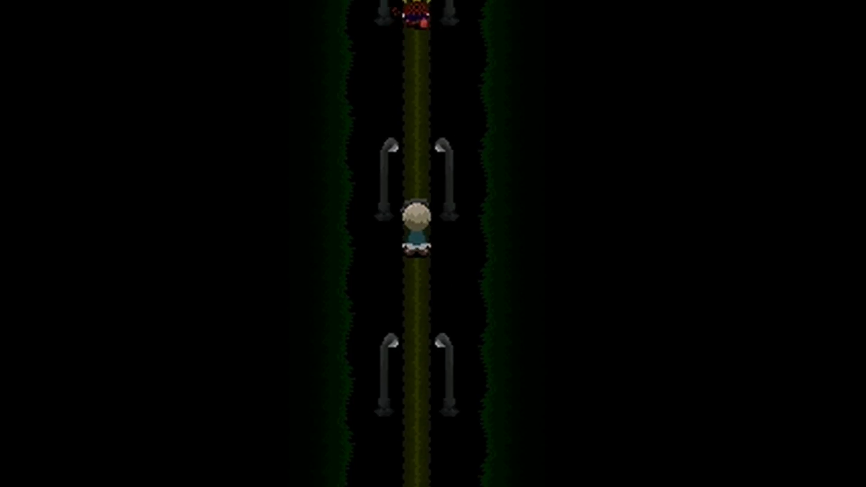
key("Up")
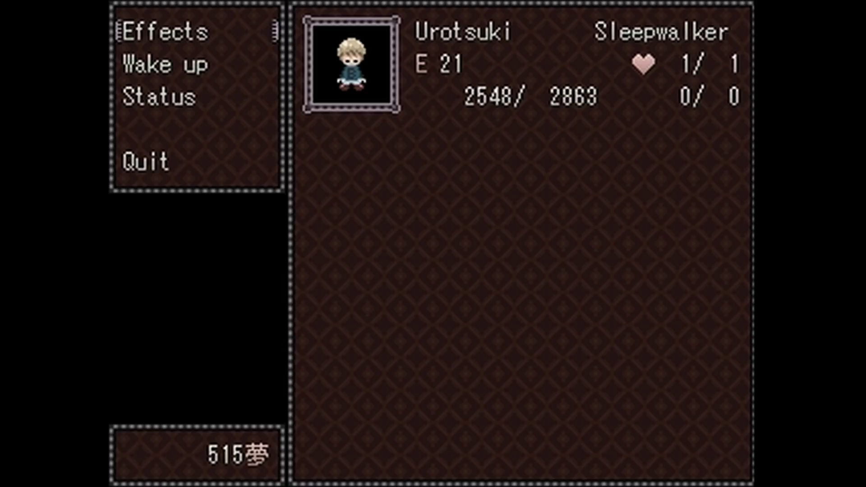
key("Return")
key("Return")
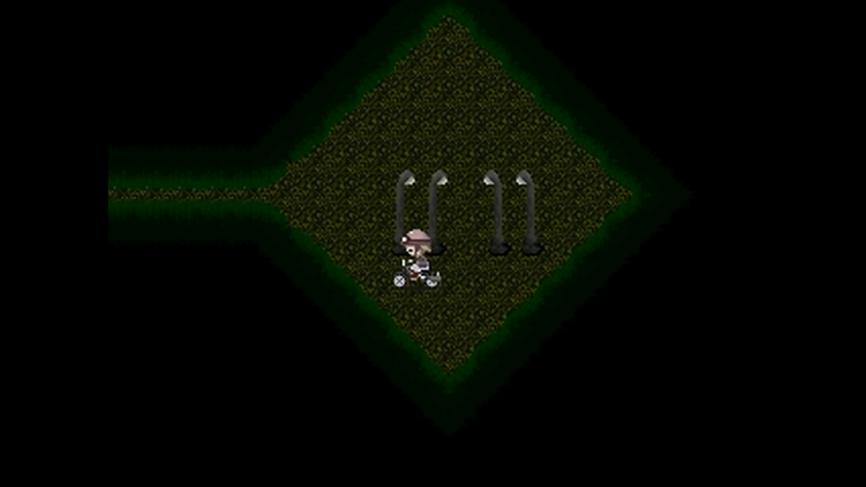
Step: Ride the bike left out of the lamppost clearing and across the wide area
key("Left")
key("Left")
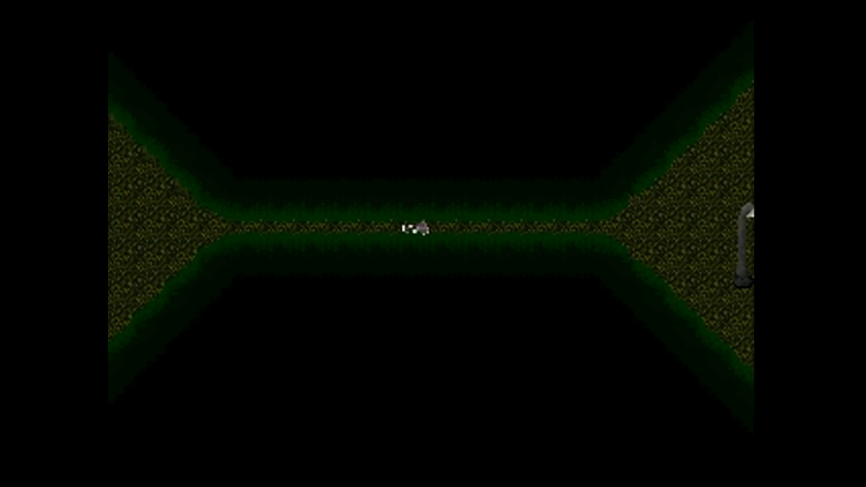
key("Left")
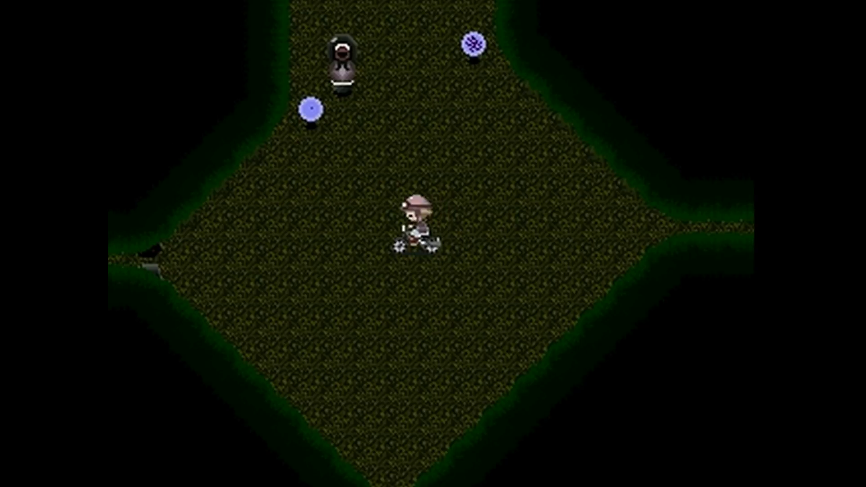
key("Up")
key("Down")
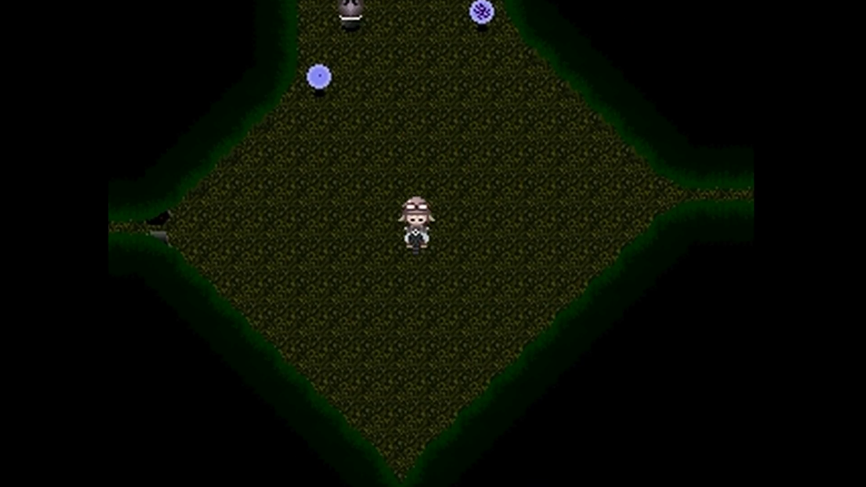
key("Left")
key("Up")
Step: Browse the effects list past Glasses, then return to the map
key("Left")
key("Left")
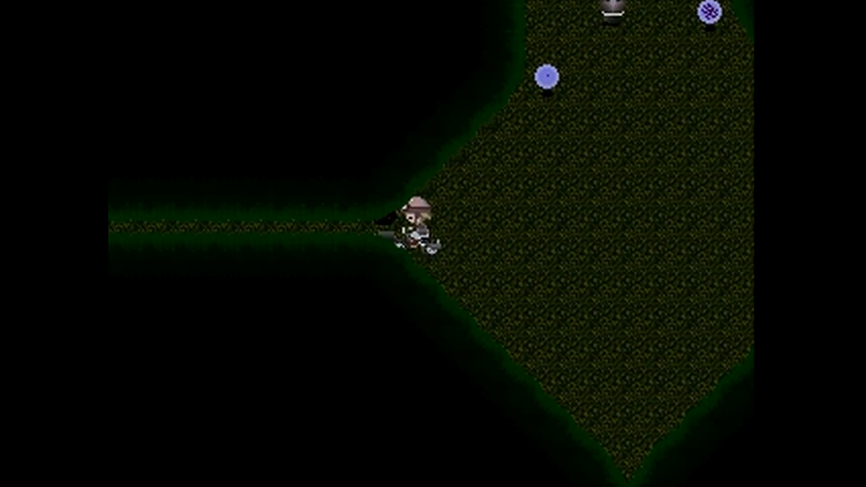
key("x")
key("Down")
key("Down")
key("Up")
key("Down")
key("Down")
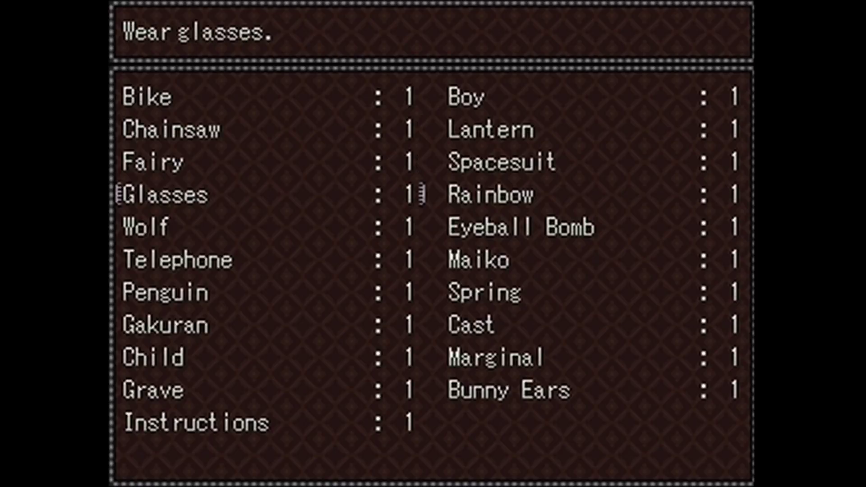
key("Right")
key("Up")
key("Escape")
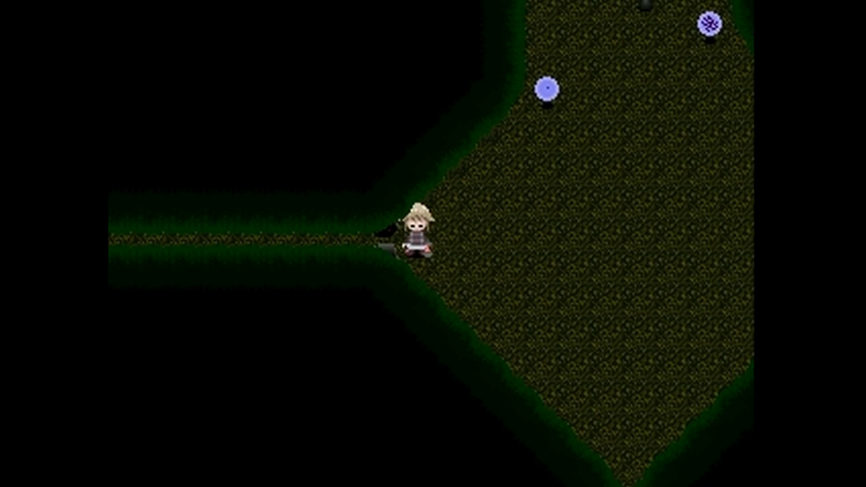
Step: Pick an effect from the effects list and return to the map
key("x")
key("Down")
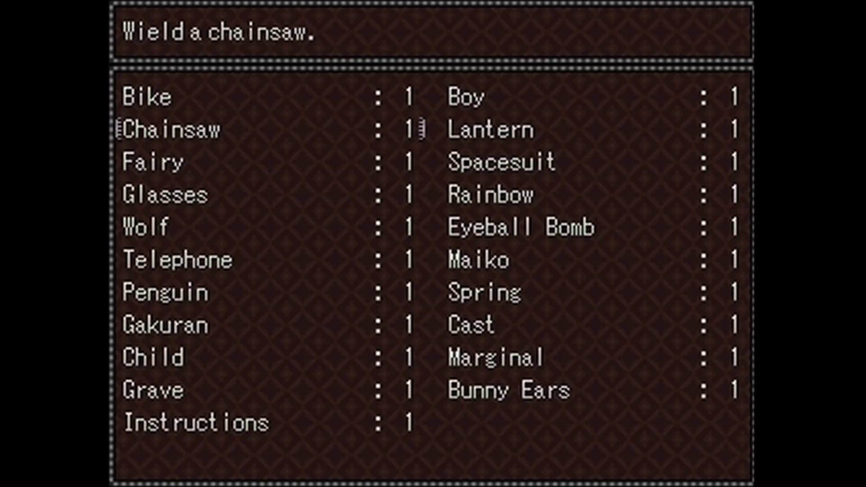
key("Up")
key("Return")
key("Right")
Step: Ride up the corridor past the NPCs and the side branch to the clearing
key("Up")
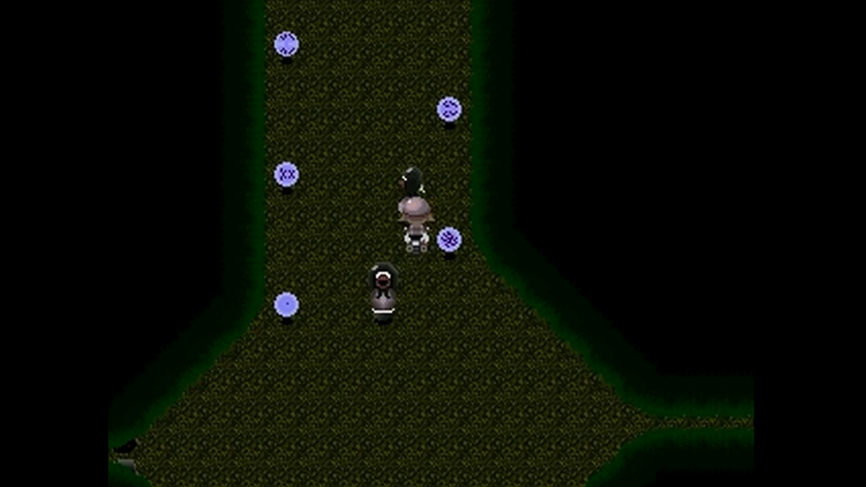
key("Up")
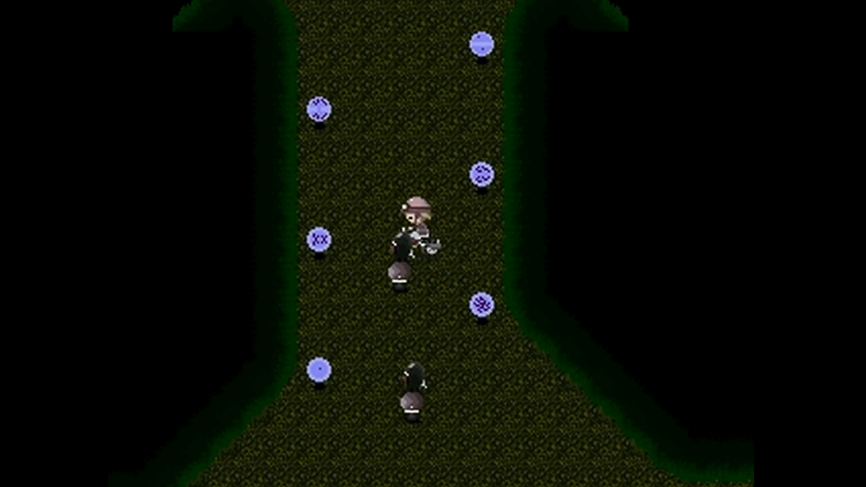
key("Up")
key("Left")
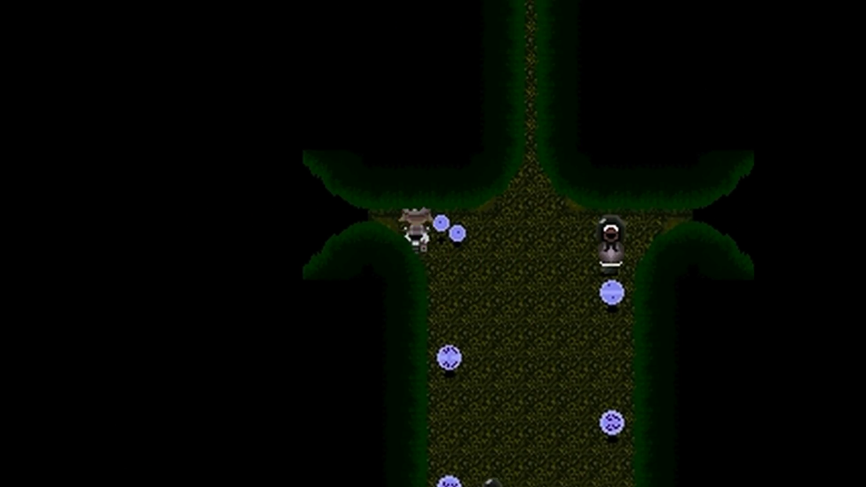
key("Right")
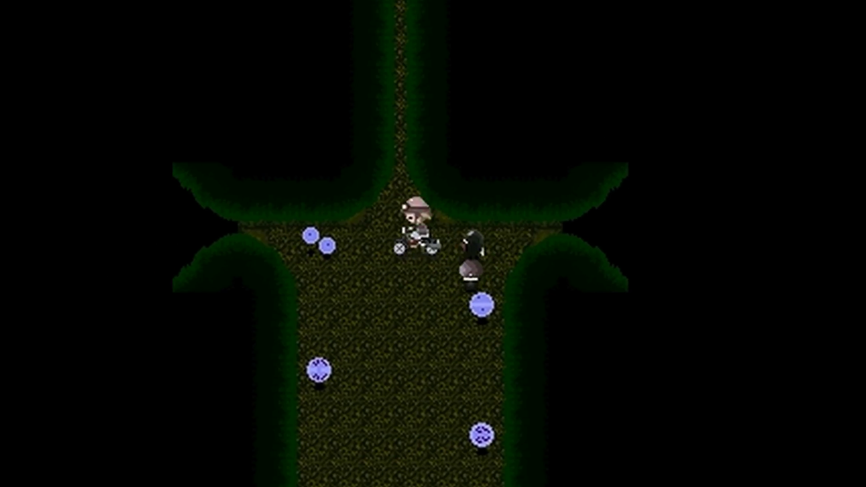
key("Up")
key("Up")
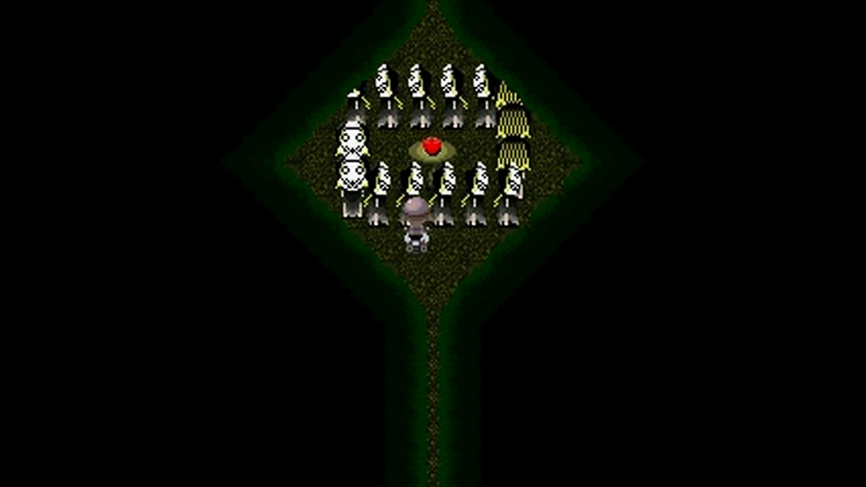
Step: Remove the Bike effect and equip the Chainsaw beside the ring of figures
key("Escape")
key("Return")
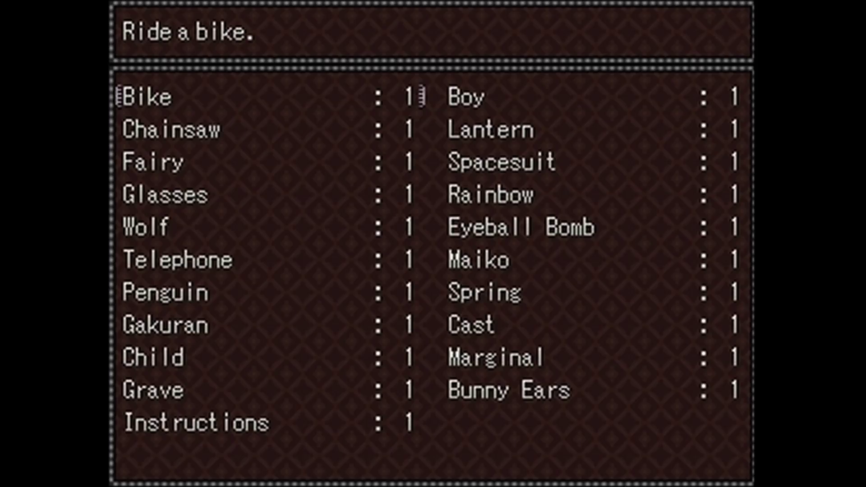
key("Return")
key("Escape")
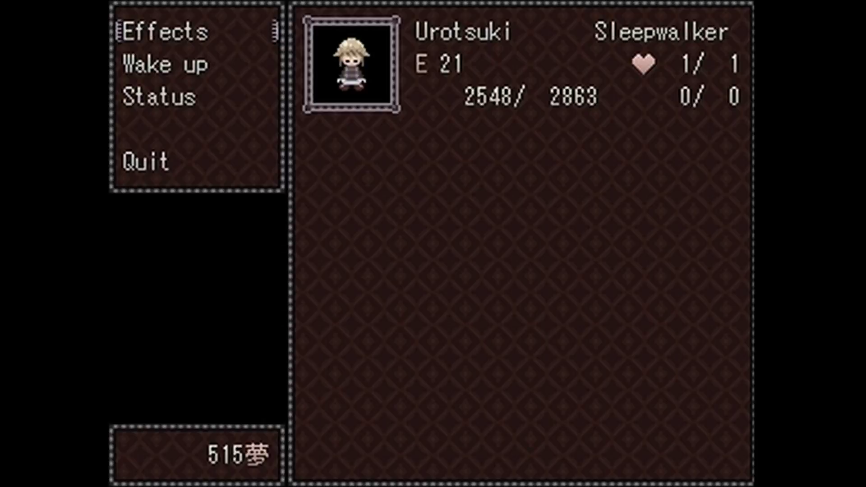
key("Return")
key("Down")
key("Return")
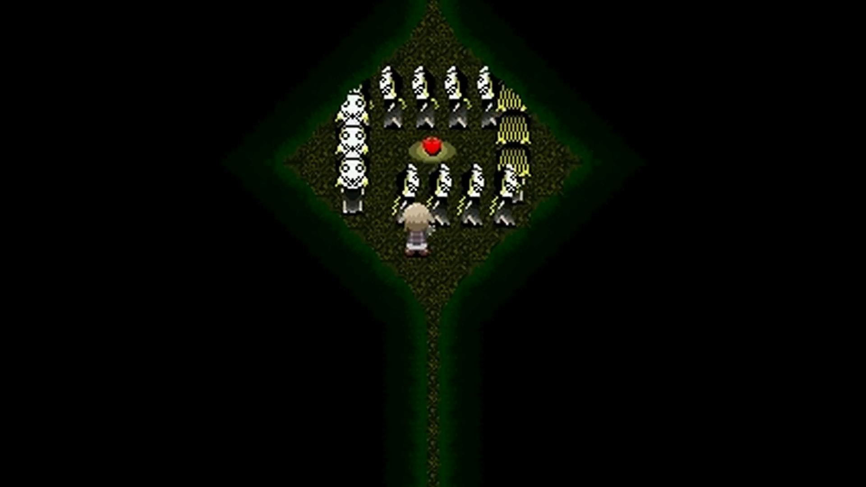
Step: Walk into the gap in the ring, step back out, then re-enter it
key("Up")
key("Left")
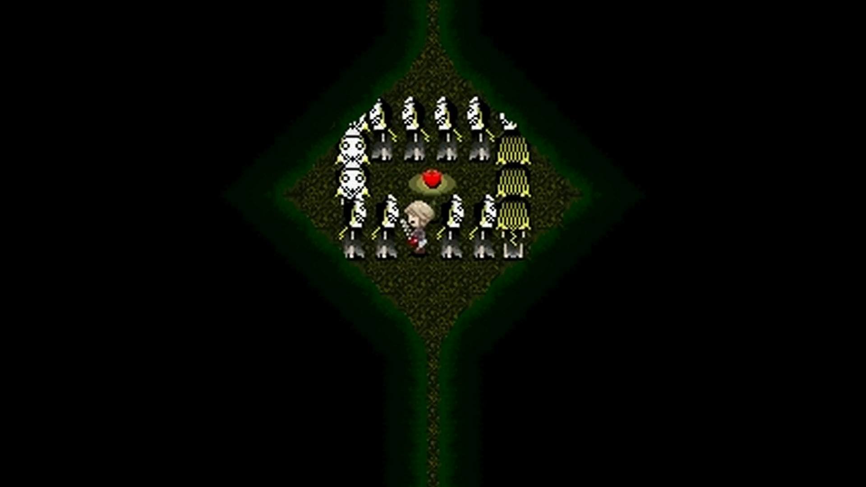
key("Right")
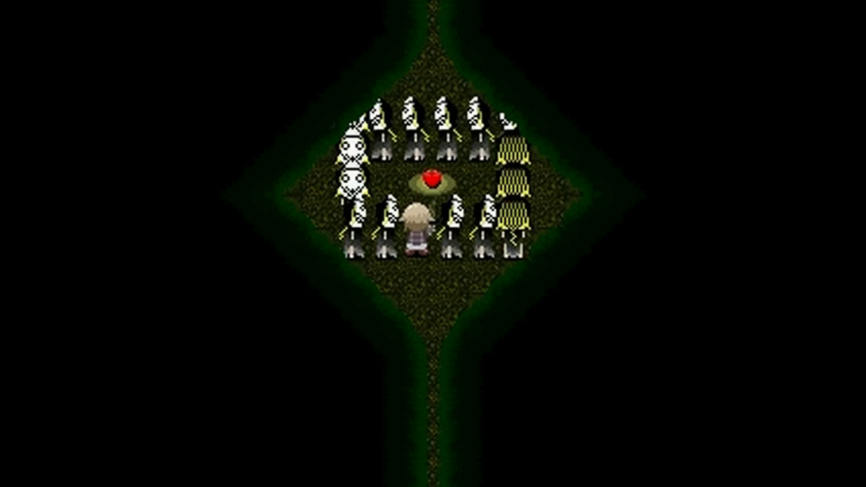
key("Down")
key("Right")
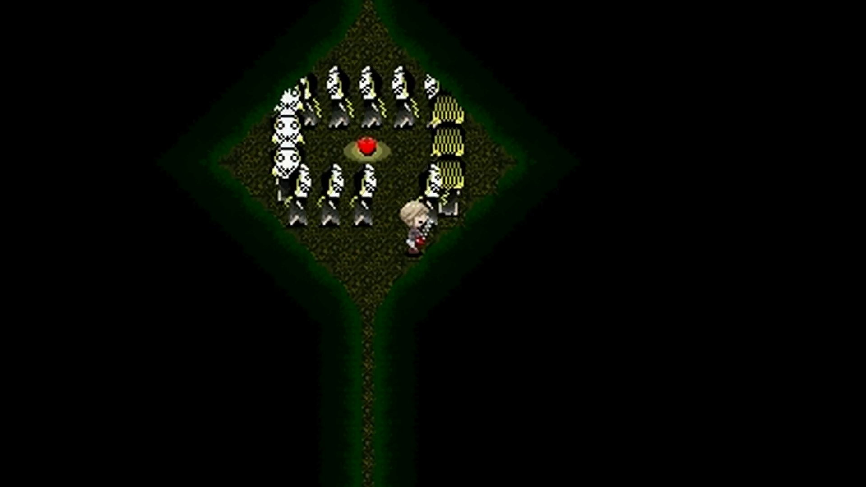
key("Up")
key("Up")
key("Up")
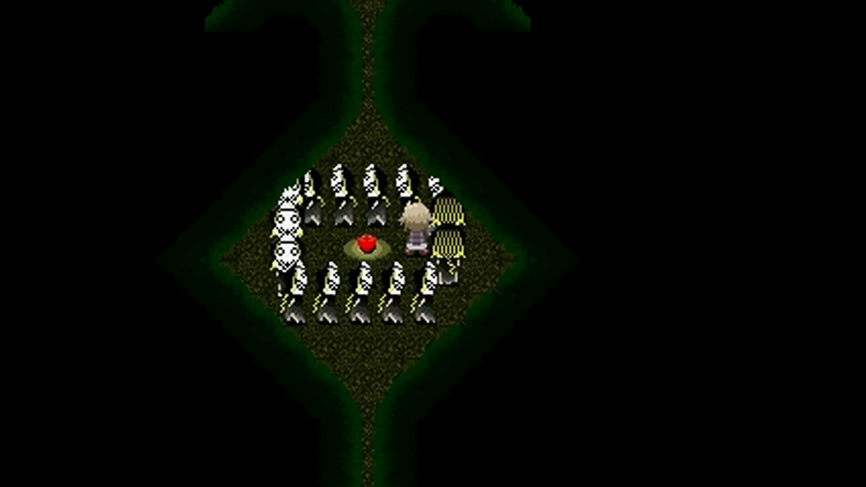
Step: Bring up the effects list and highlight the Chainsaw
key("Escape")
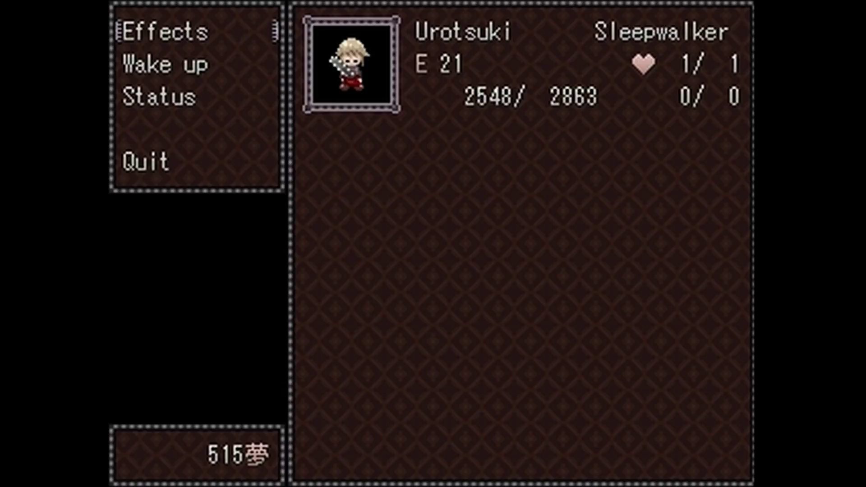
key("Return")
key("Down")
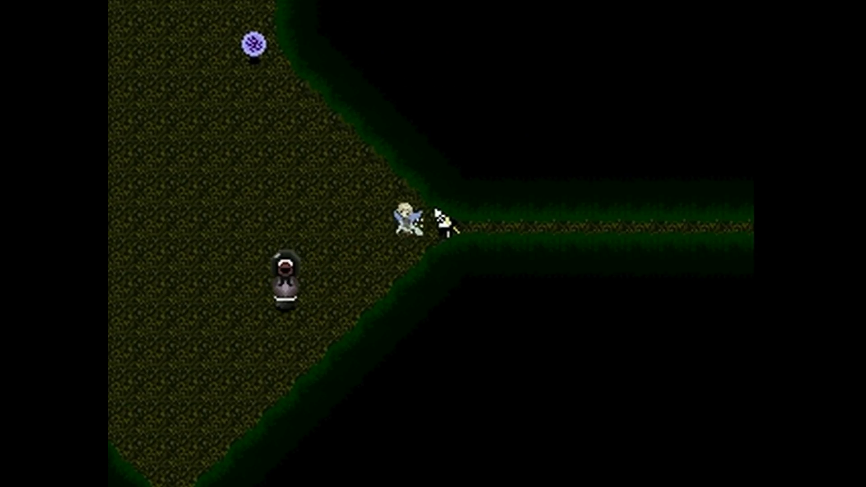
Step: Equip the Chainsaw by the small creature, then walk left away from it
key("Escape")
key("Return")
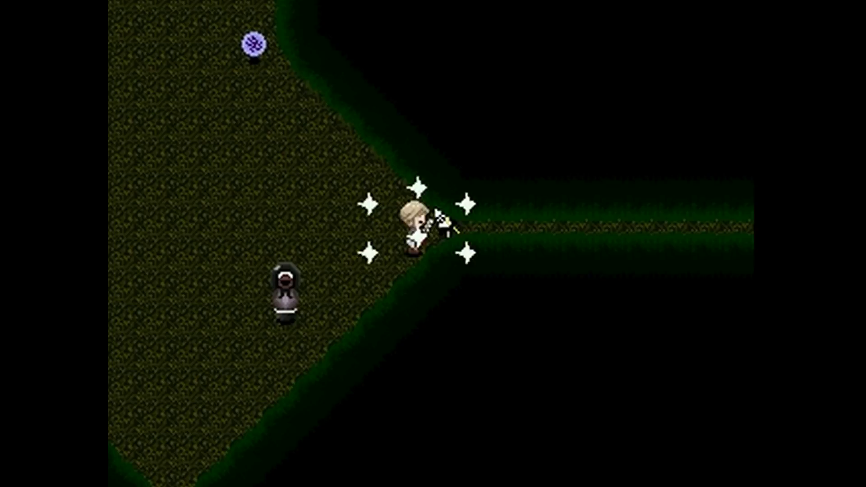
key("Left")
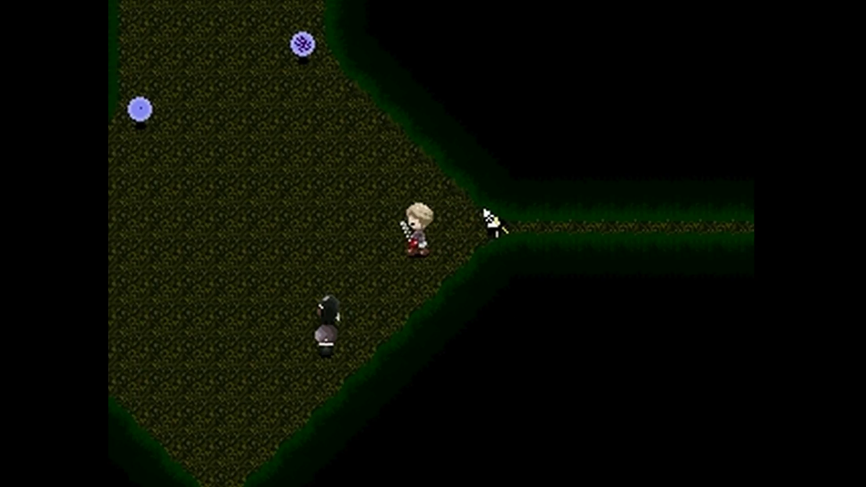
Step: Switch to the Bike and ride down the narrow dark corridor
key("Escape")
key("Return")
key("Return")
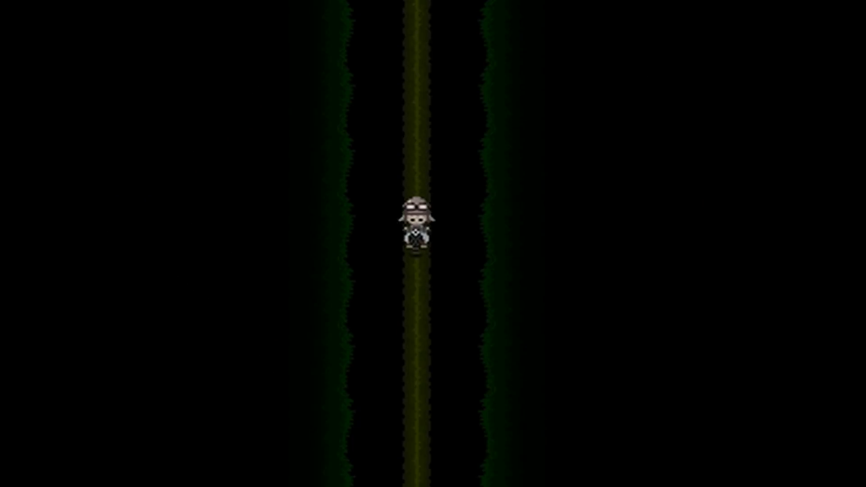
key("Down")
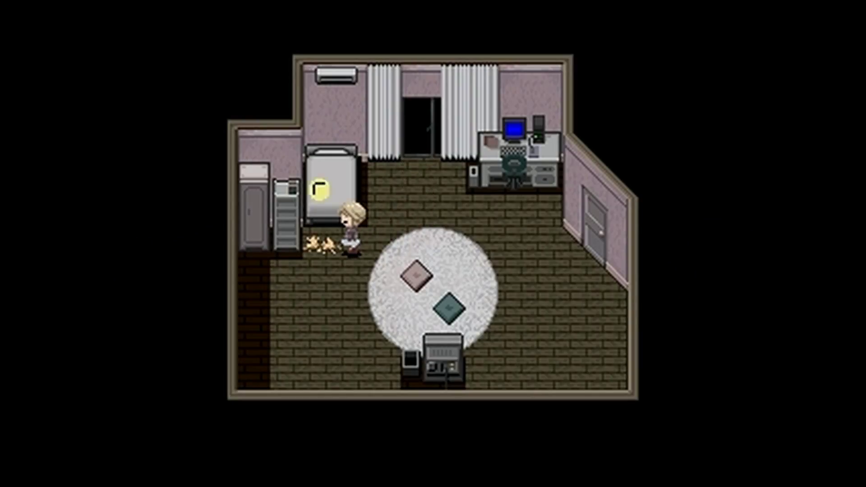
Step: Cross the bedroom, use the desk computer, and close its TV-static screen
key("Right")
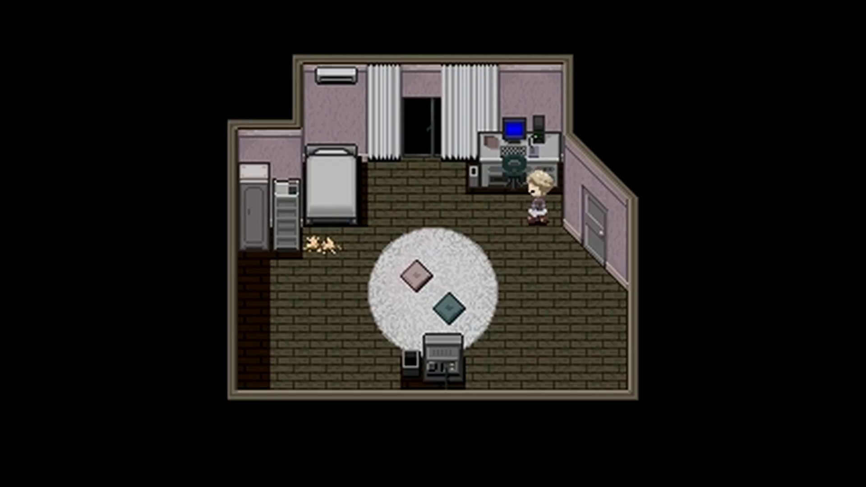
key("z")
key("x")
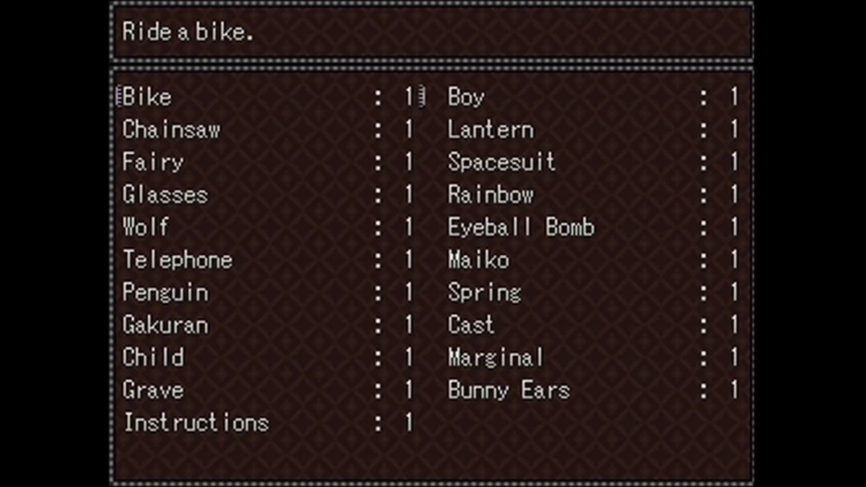
Step: Equip the Bike and ride out through the bedroom door
key("x")
key("z")
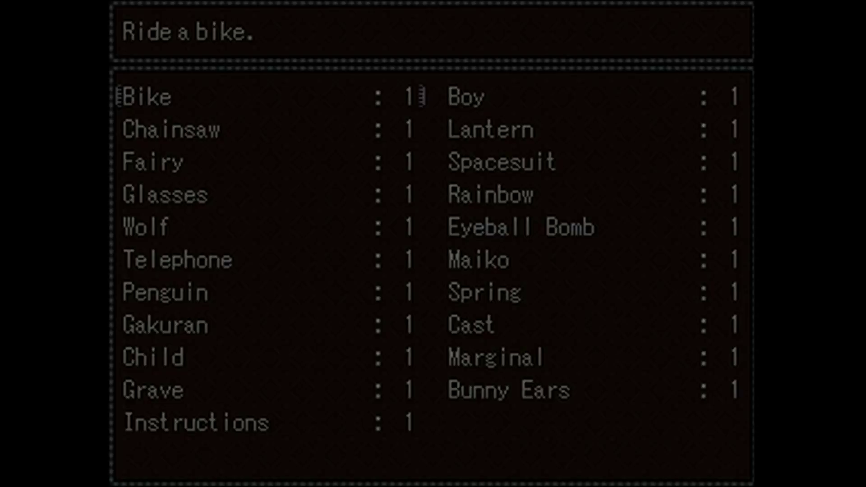
key("z")
key("Right")
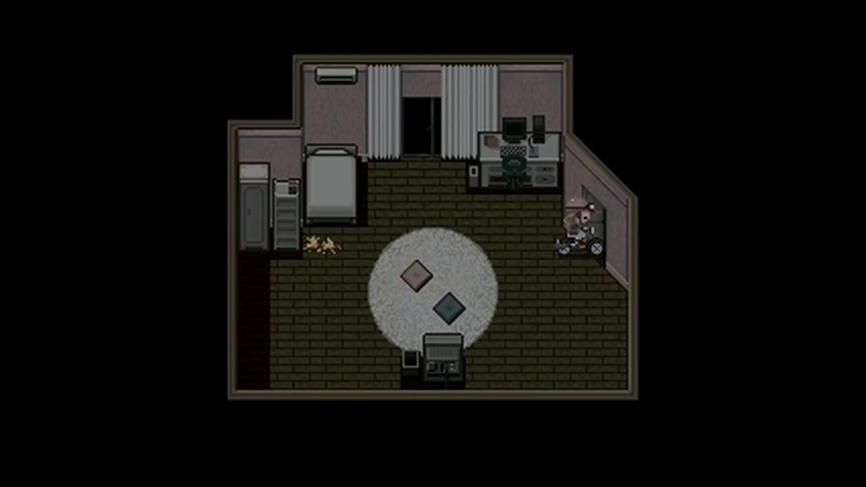
Step: Ride across the Nexus and enter one of its doors
key("Down")
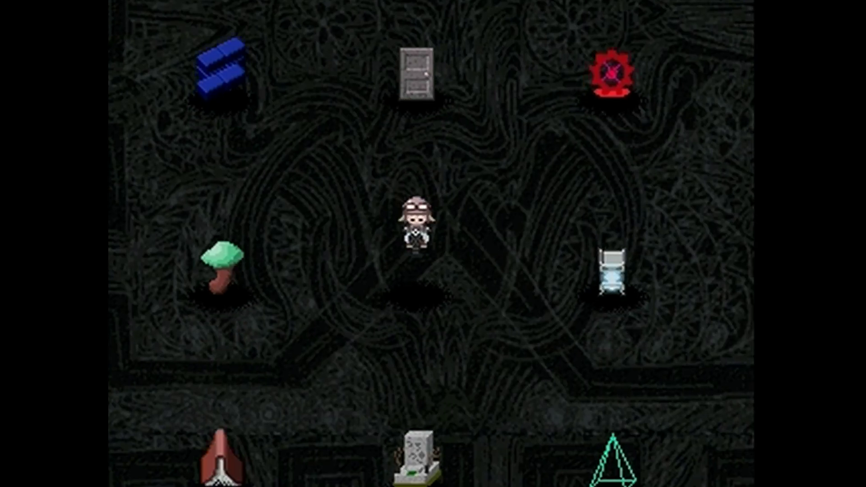
key("Left")
key("Up")
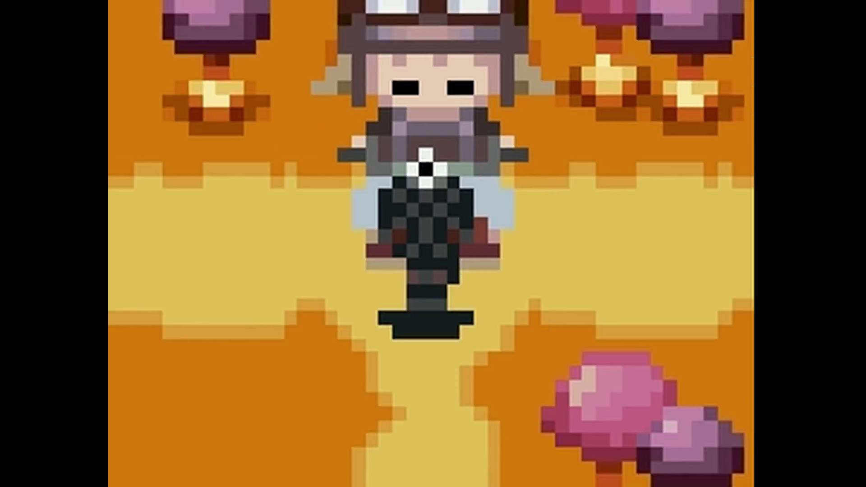
Step: Follow the white path left, then north through the orange mushroom world
key("Left")
key("Left")
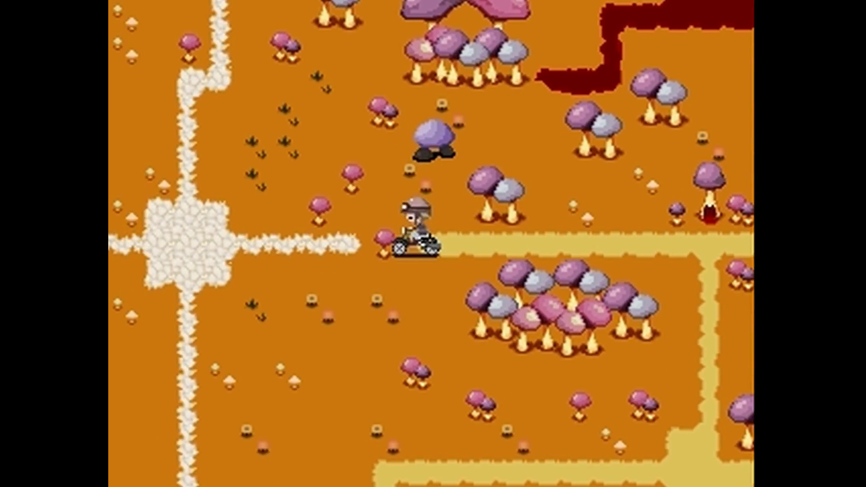
key("Left")
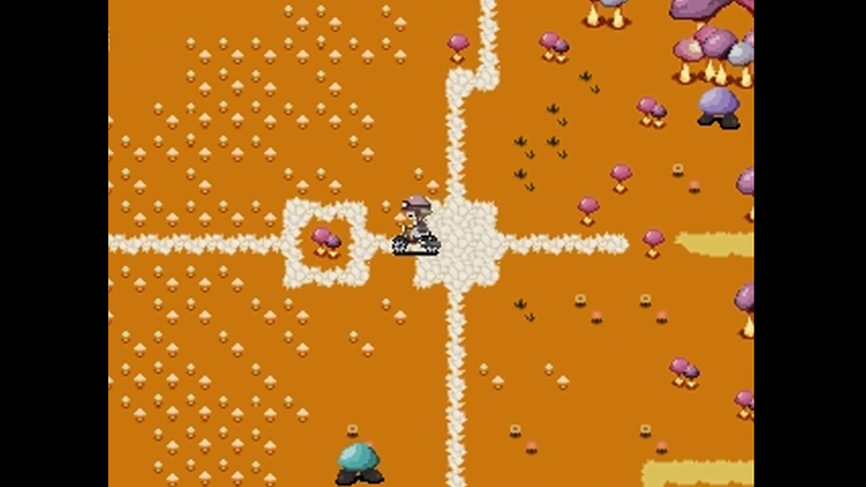
key("Up")
key("Left")
key("Up")
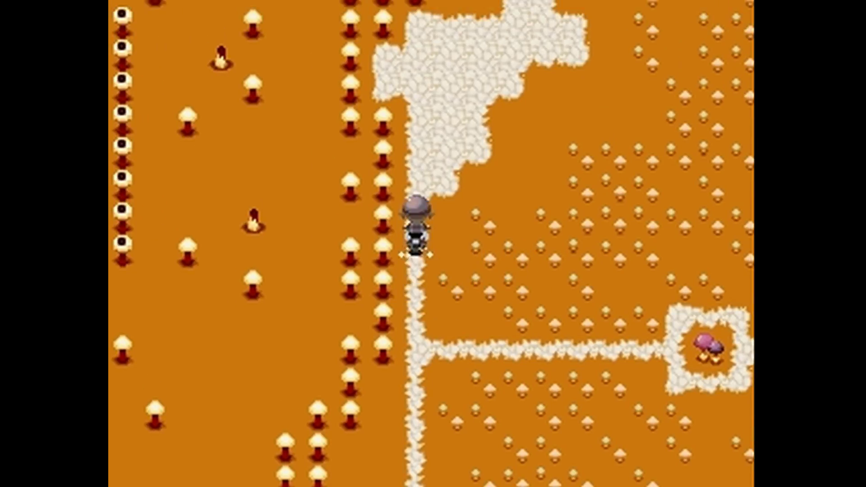
key("Up")
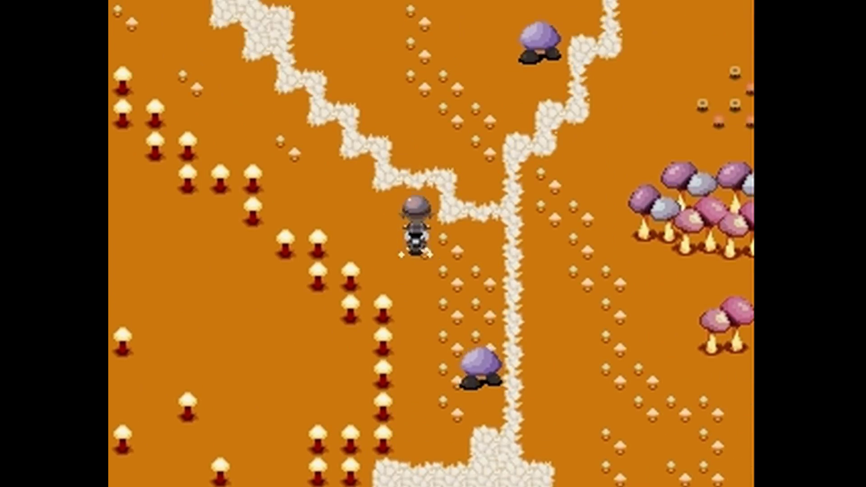
key("Left")
key("Up")
key("Up")
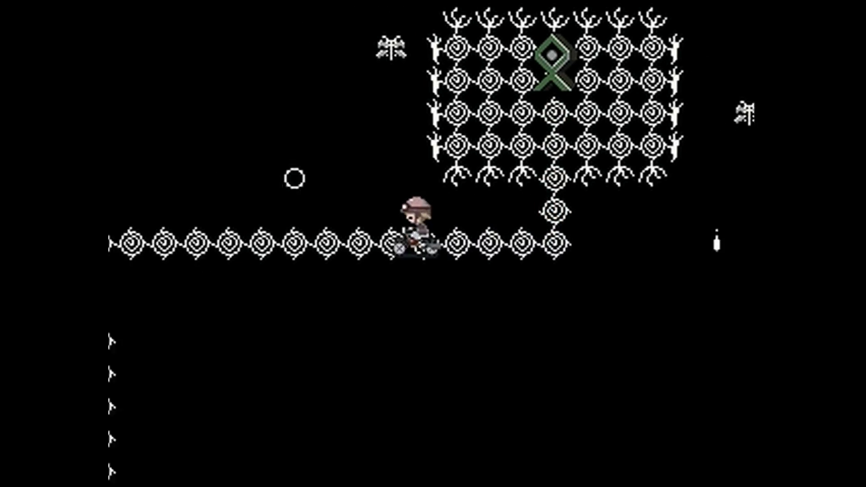
key("Left")
key("Left")
key("Left")
Step: Ride west along the spiral path and apply the Fairy effect
key("Up")
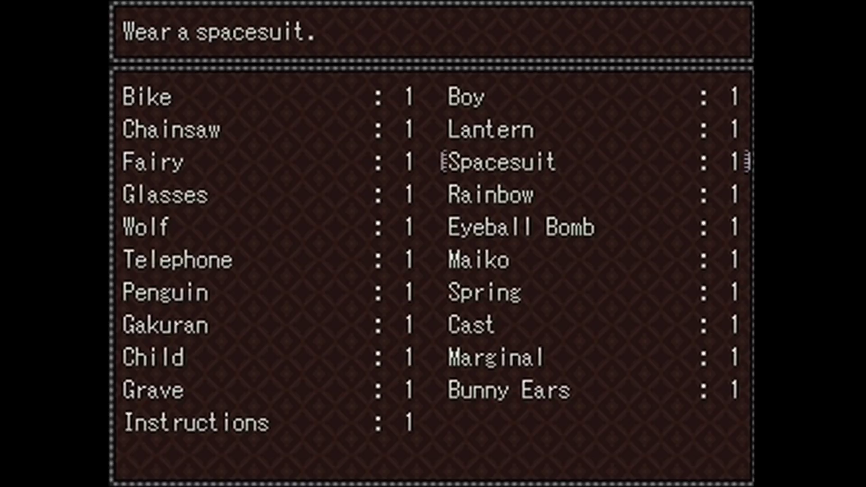
key("Return")
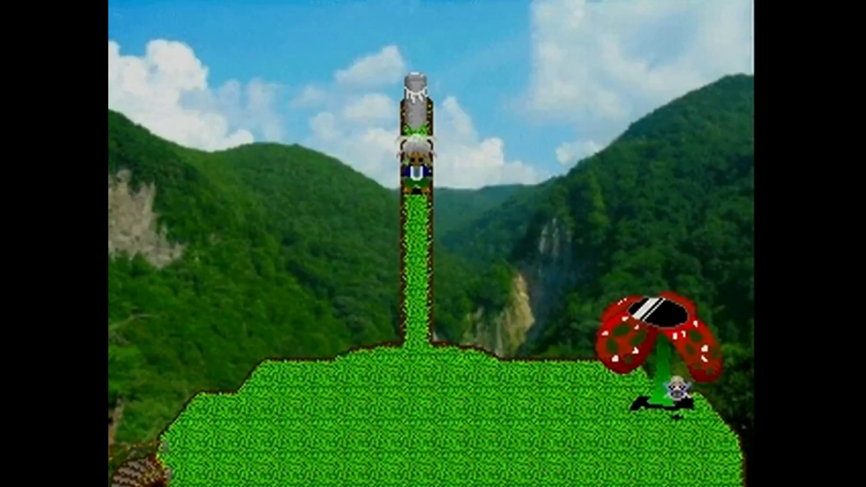
Step: Re-equip the Bike, ride to the meadow's edge, then up the lamplit corridor
key("Escape")
key("z")
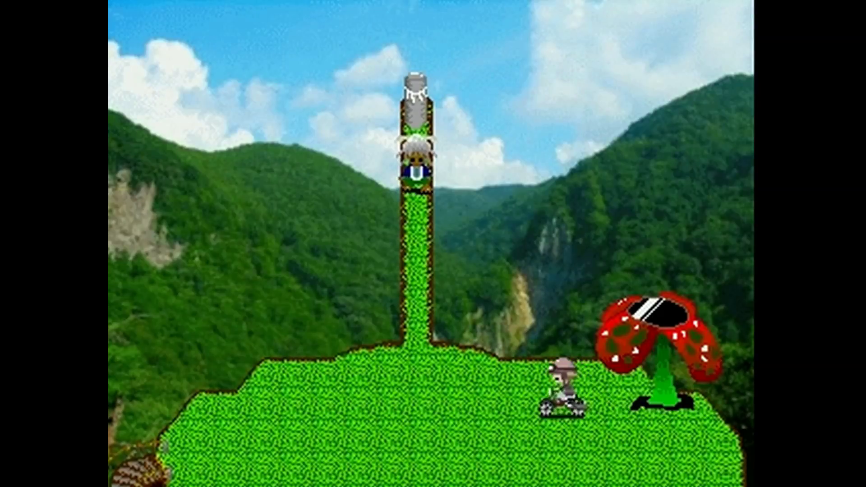
key("Left")
key("Left")
key("Left")
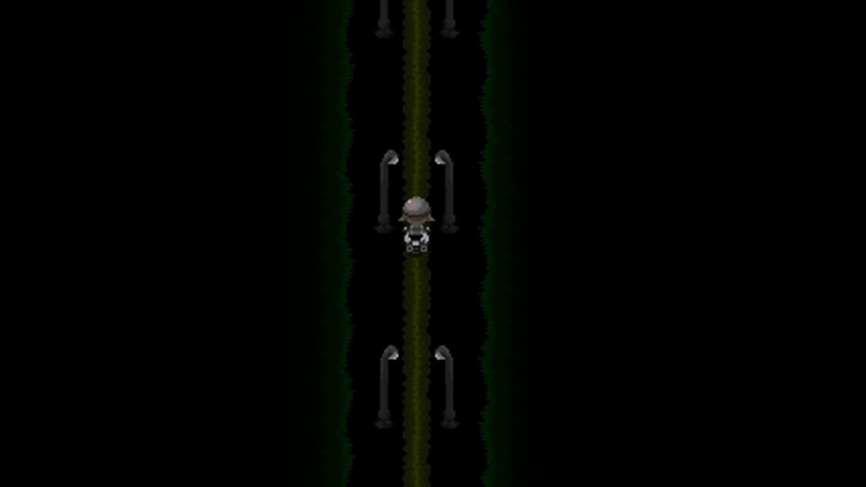
key("Up")
Step: Ride the bike along the lamppost road and right into the lamppost room
key("Up")
key("Up")
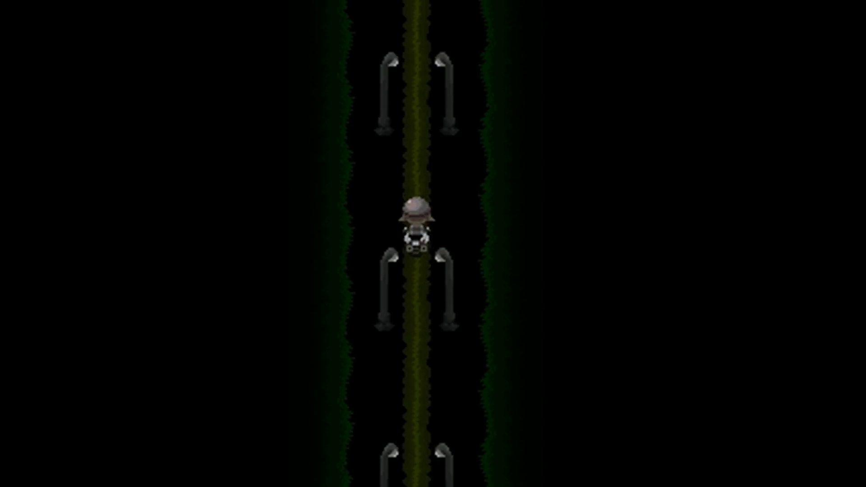
key("Up")
key("Up")
key("Up")
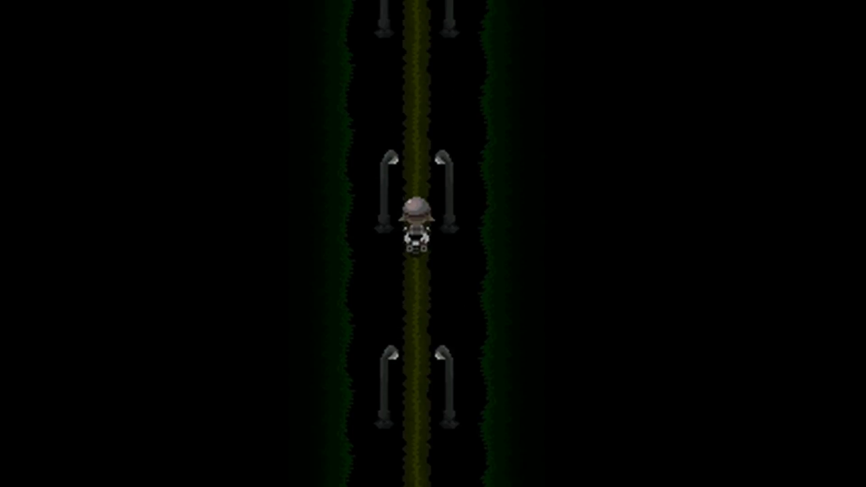
key("Up")
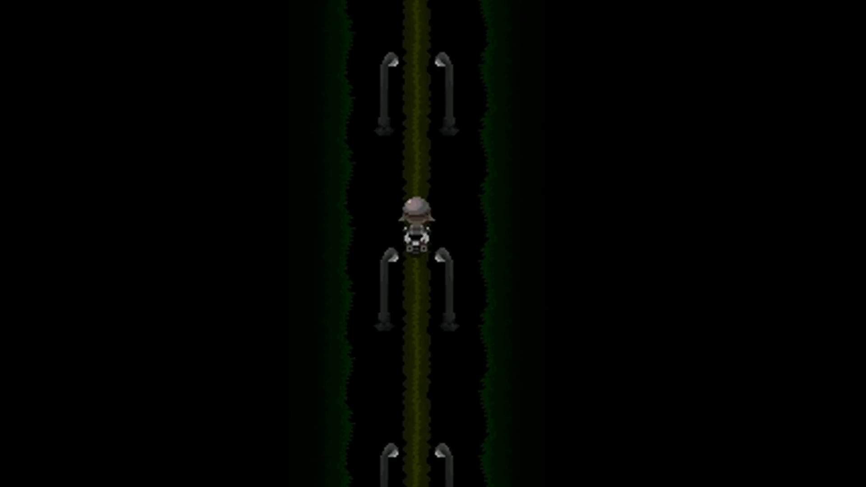
key("Up")
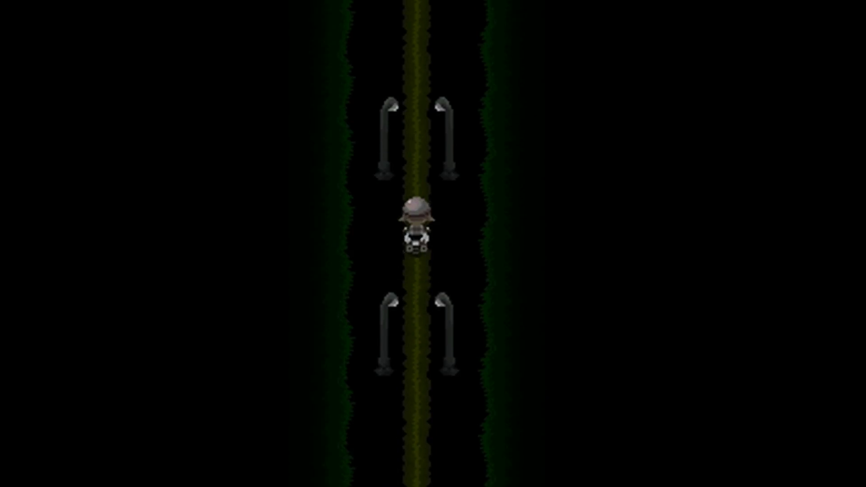
key("Up")
key("Up")
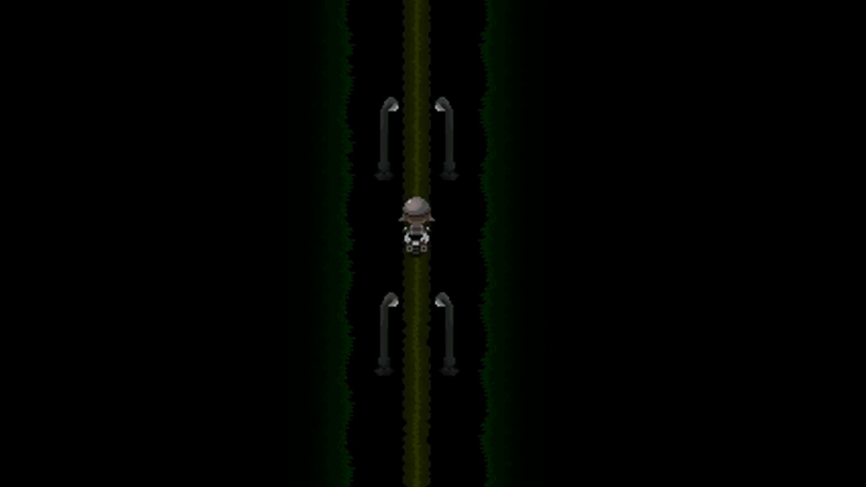
key("Down")
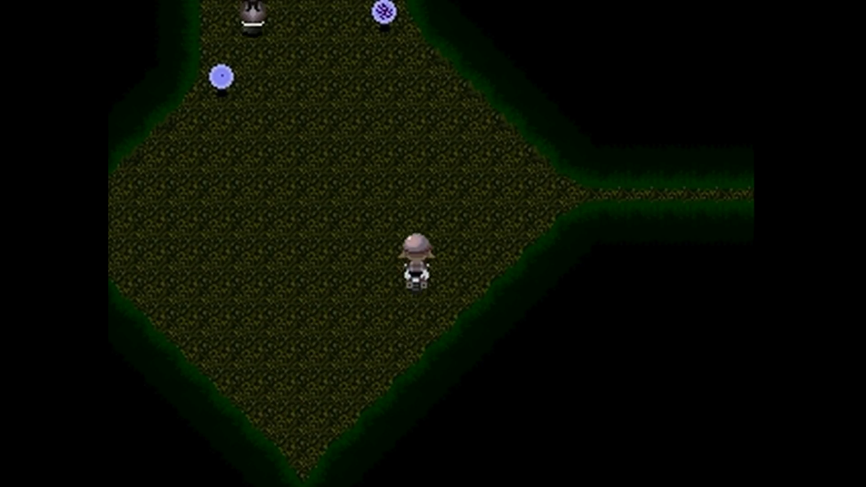
key("Up")
key("Right")
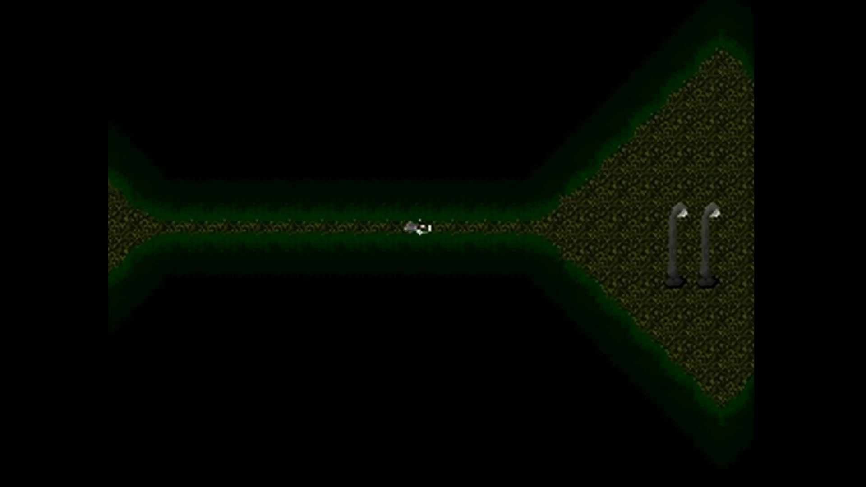
key("Right")
Step: Switch the dreamer to the Fairy effect
key("Escape")
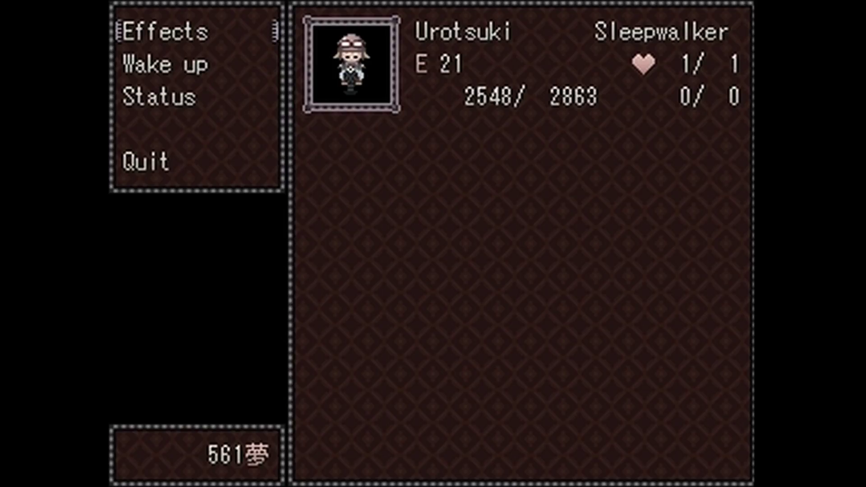
key("z")
key("Down")
key("z")
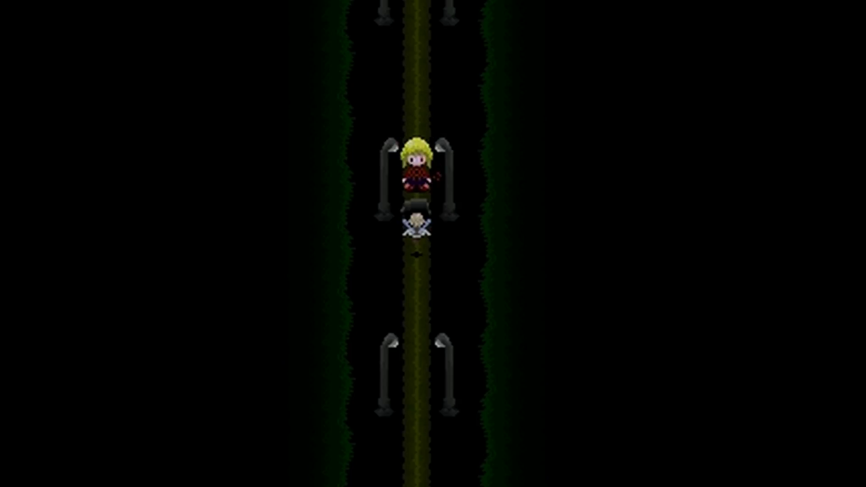
Step: Apply the Rainbow effect and walk up toward the blonde girl
key("x")
key("Right")
key("z")
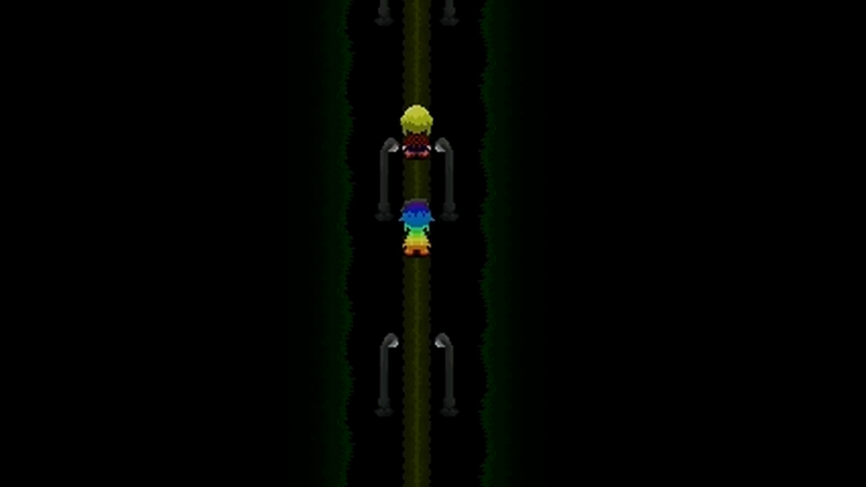
key("Up")
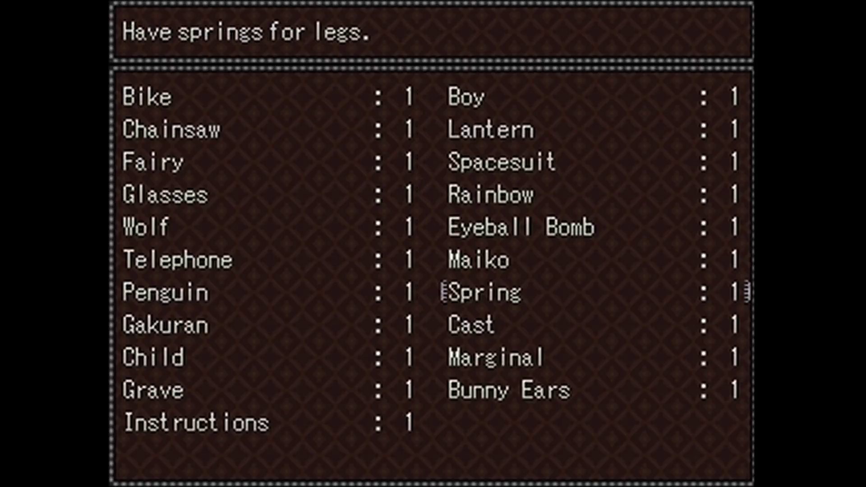
Step: Try the Spring effect, then switch to Marginal
key("z")
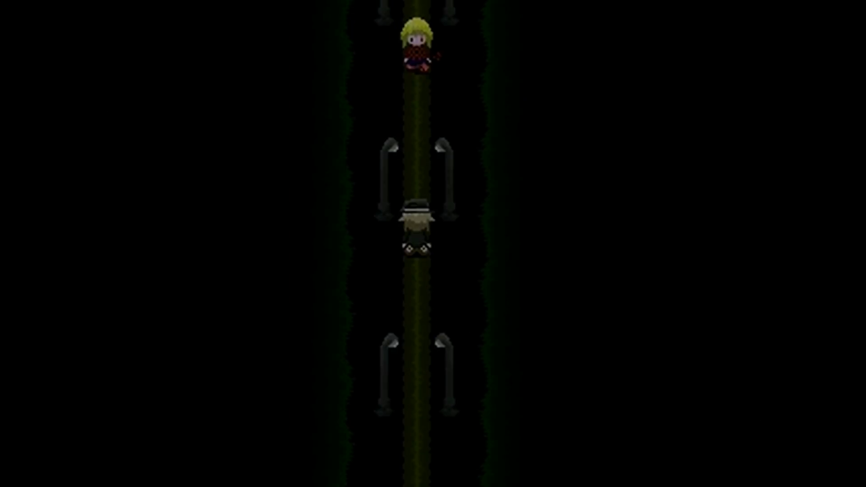
key("x")
key("Down")
key("Down")
key("Down")
key("Down")
key("Down")
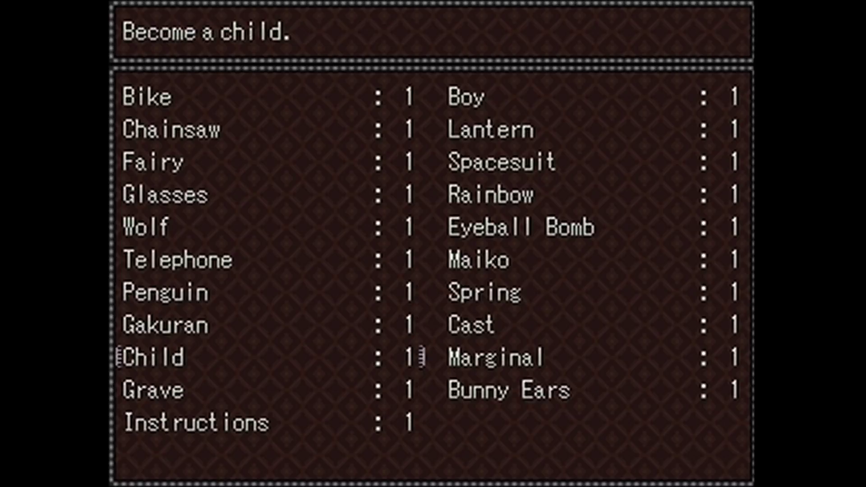
key("Down")
key("Right")
key("Up")
key("z")
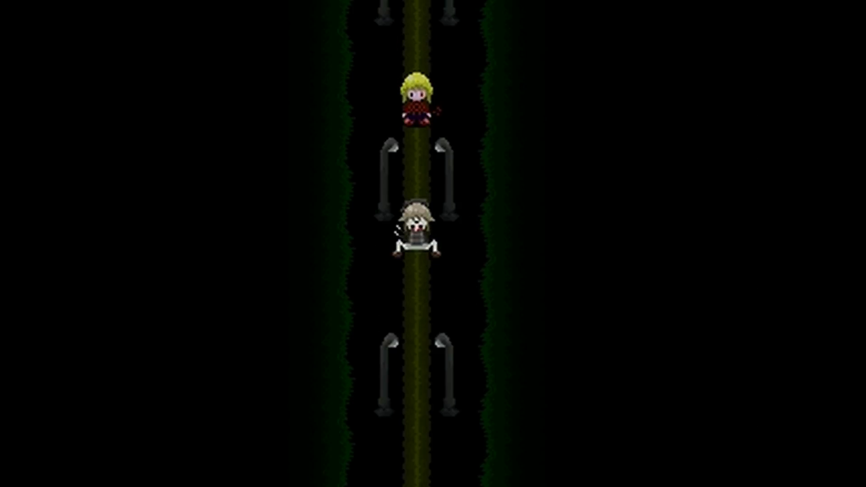
Step: Switch to the Grave effect
key("Escape")
key("Return")
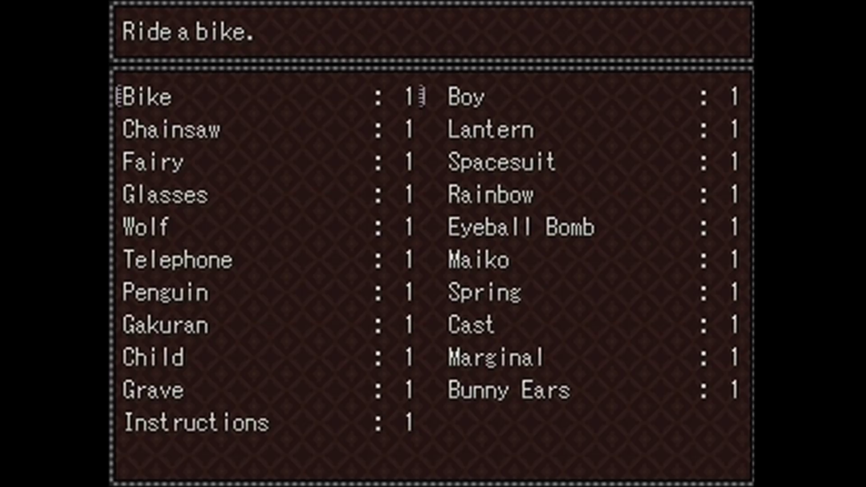
key("Down")
key("Down")
key("Down")
key("Down")
key("Down")
key("Down")
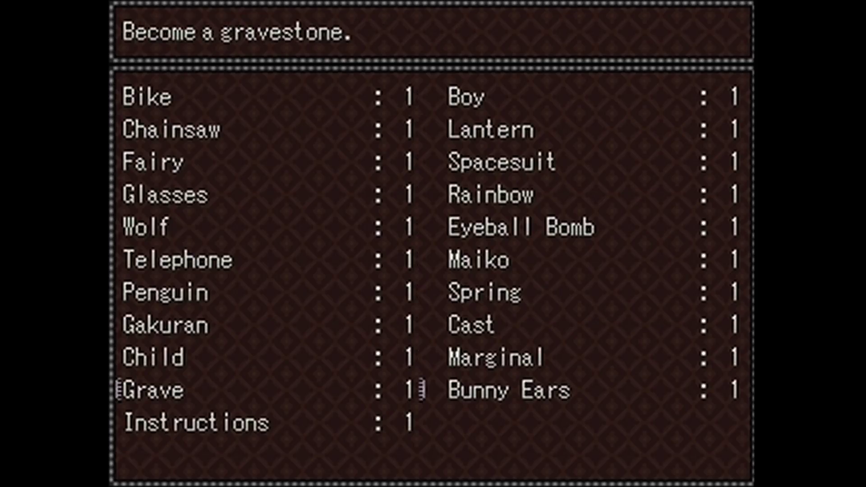
key("Return")
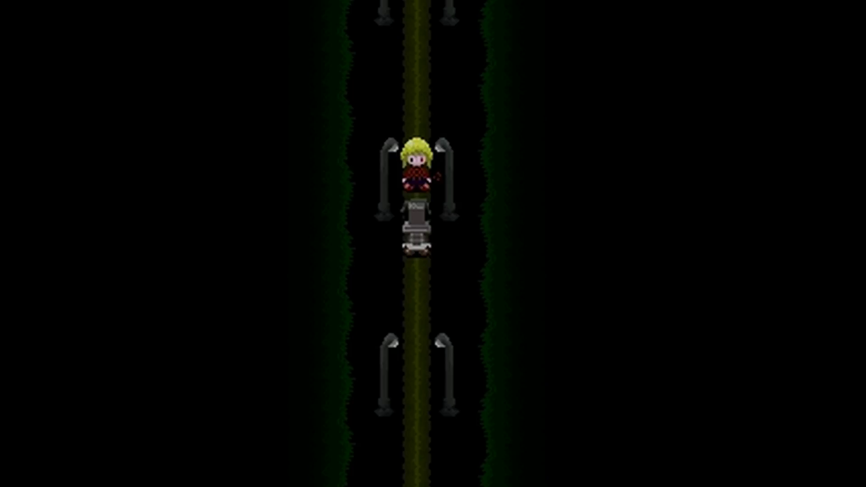
Step: Switch to the Penguin effect
key("Escape")
key("Return")
key("Down")
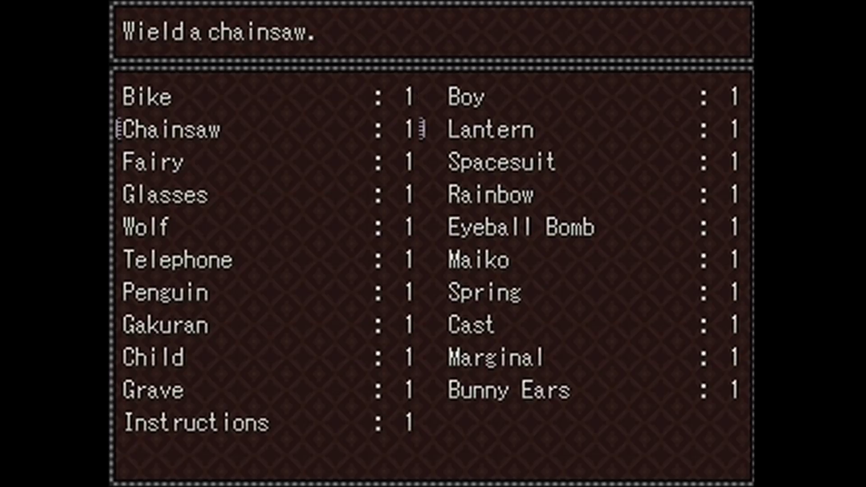
key("Down")
key("Down")
key("Down")
key("Down")
key("Down")
key("Down")
key("Down")
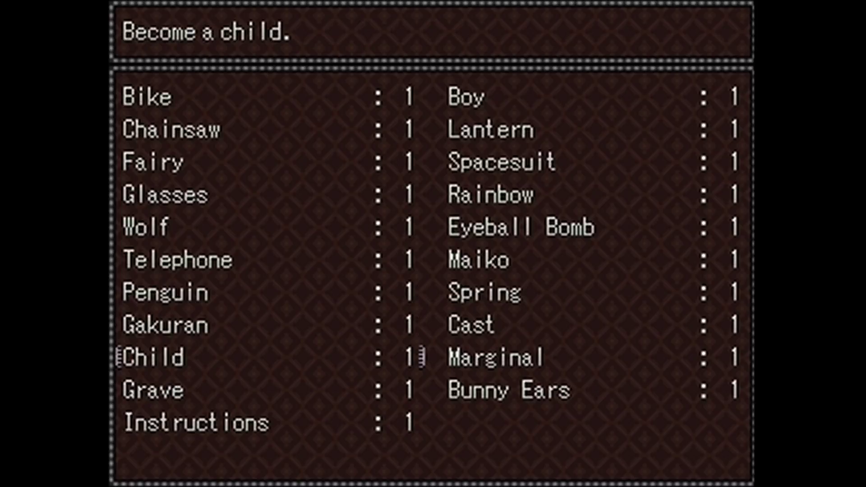
key("Up")
key("Up")
key("Up")
key("Down")
key("Return")
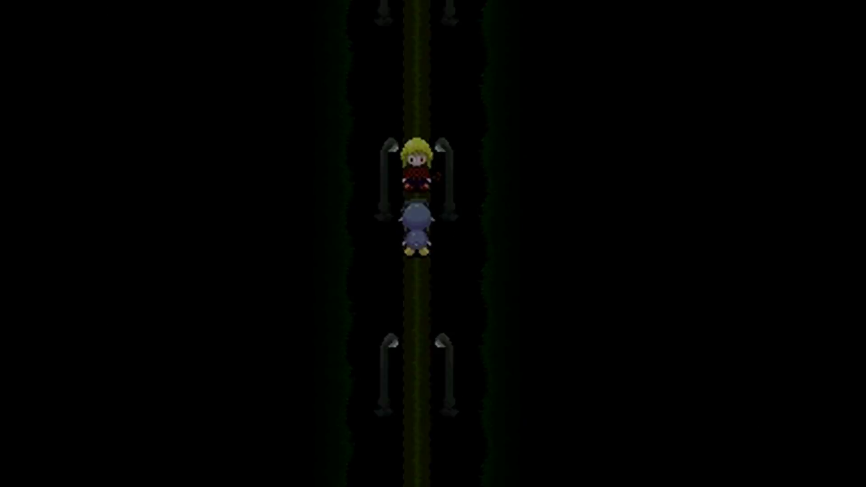
Step: Scroll past Telephone and apply the Bunny Ears effect
key("Escape")
key("Return")
key("Down")
key("Down")
key("Down")
key("Down")
key("Down")
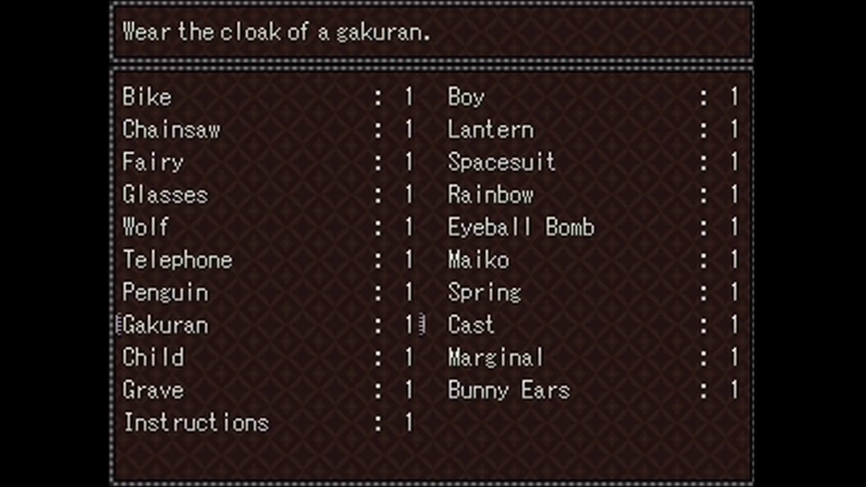
key("Down")
key("Down")
key("Down")
key("Right")
key("Return")
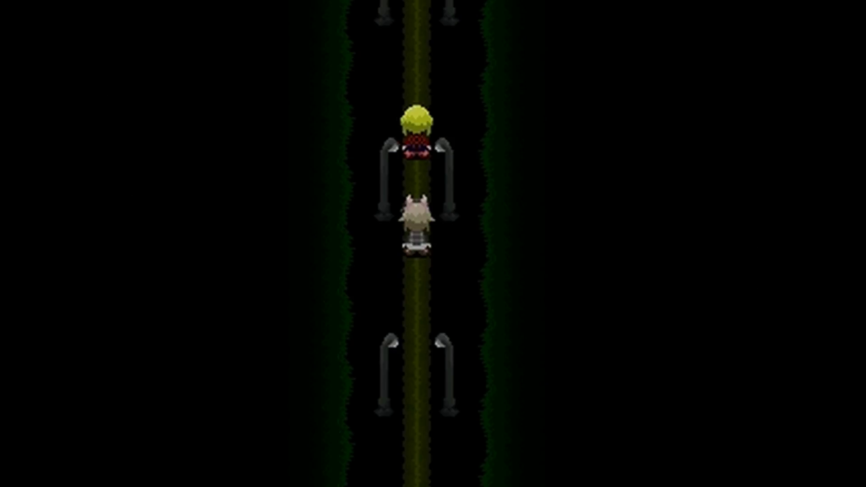
key("Escape")
Step: Move past Wolf and Maiko in the effects list and apply Lantern
key("Return")
key("Down")
key("Down")
key("Down")
key("Down")
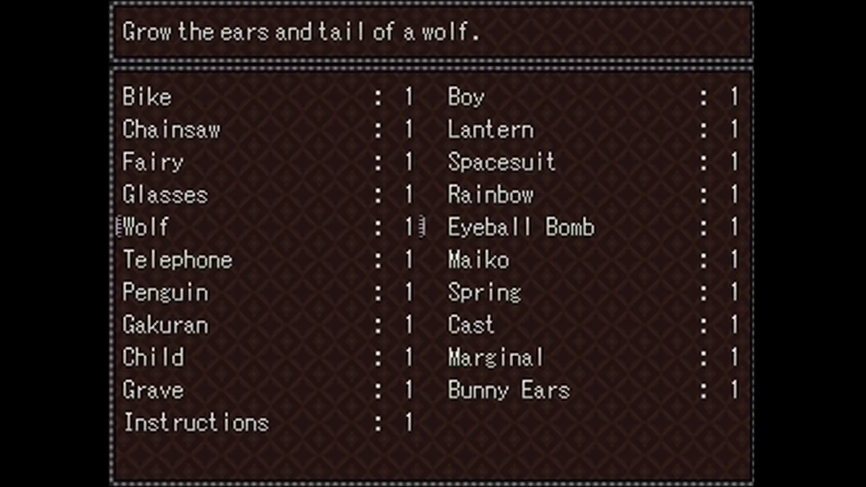
key("Right")
key("Down")
key("Up")
key("Up")
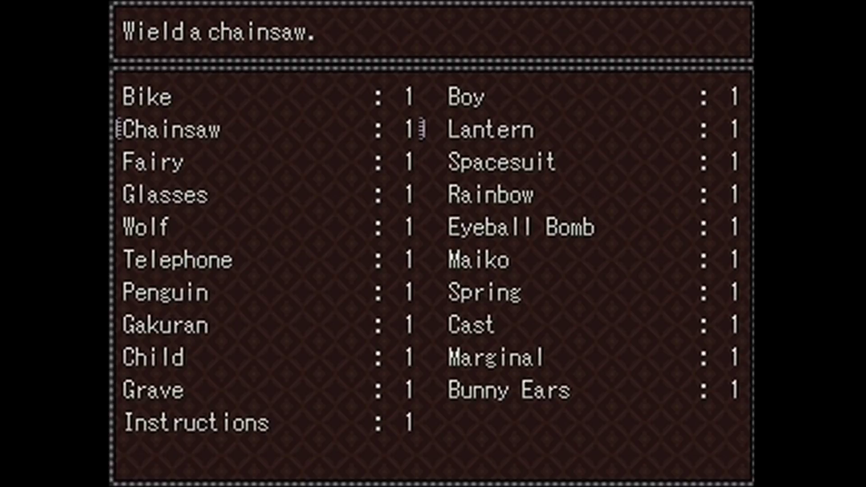
Step: Apply the Chainsaw effect, then go back to the Bike
key("Return")
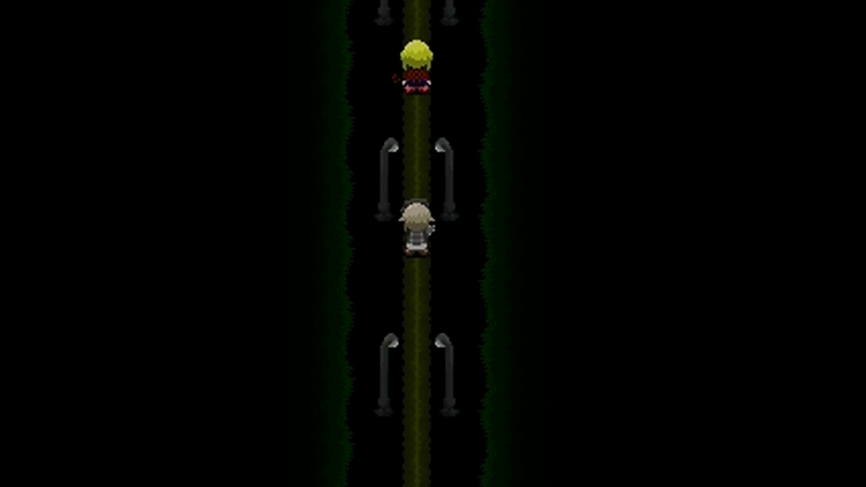
key("Escape")
key("Return")
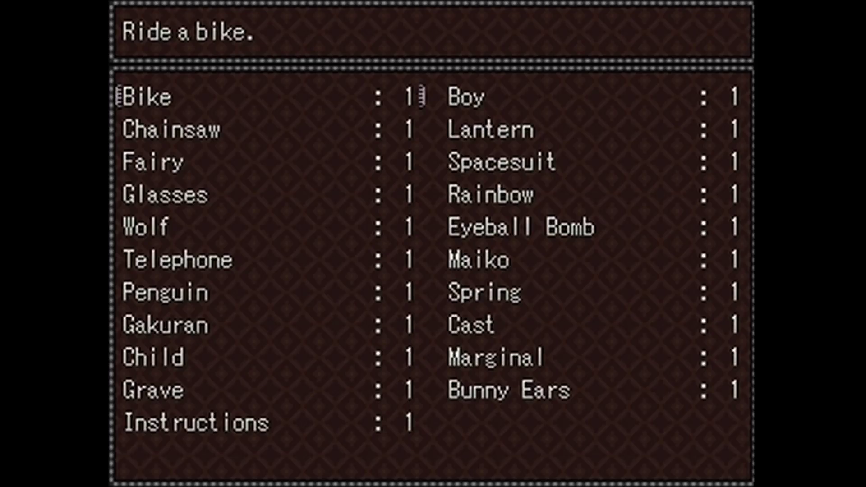
key("Return")
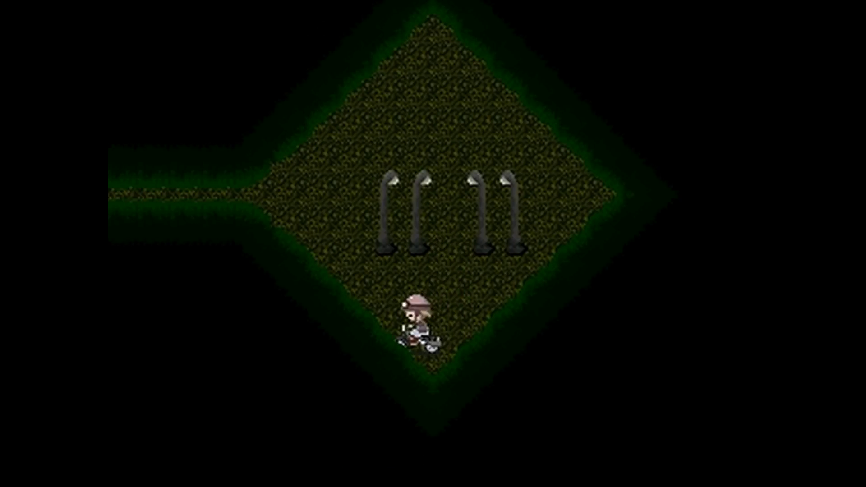
Step: Ride across the diamond room and left through the corridor past the dark-haired figure
key("Up")
key("Left")
key("Up")
key("Left")
key("Up")
key("Left")
key("Left")
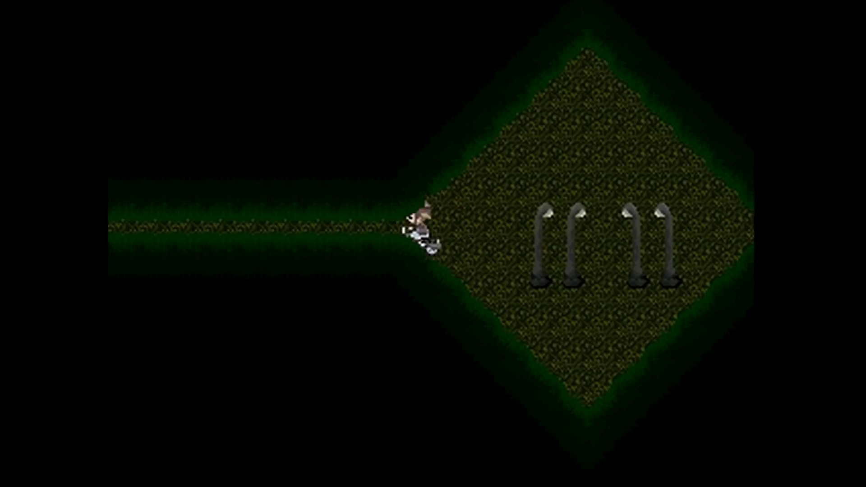
key("Left")
key("Left")
key("Left")
key("Left")
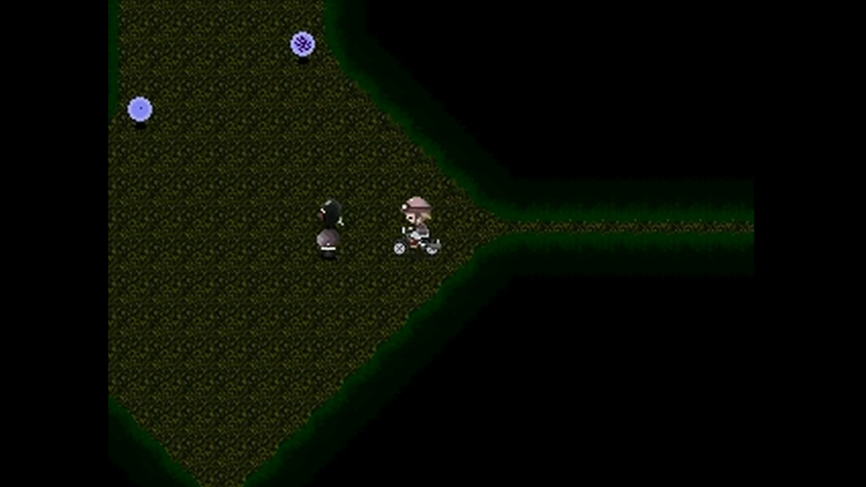
key("Left")
key("Down")
key("Down")
key("Down")
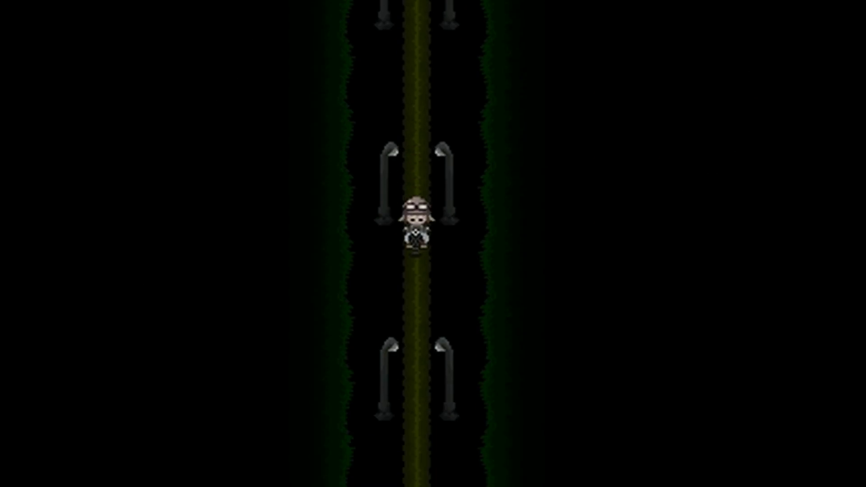
Step: Travel north along the dark lamppost road
key("Up")
key("Up")
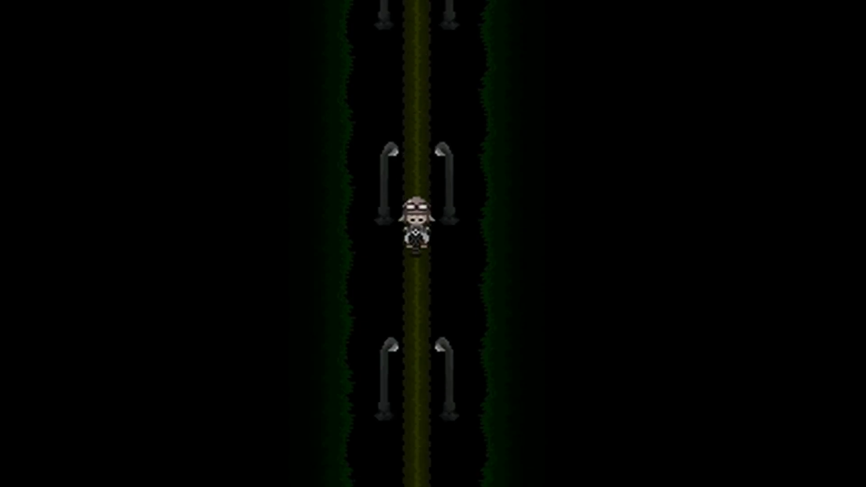
key("Up")
key("Up")
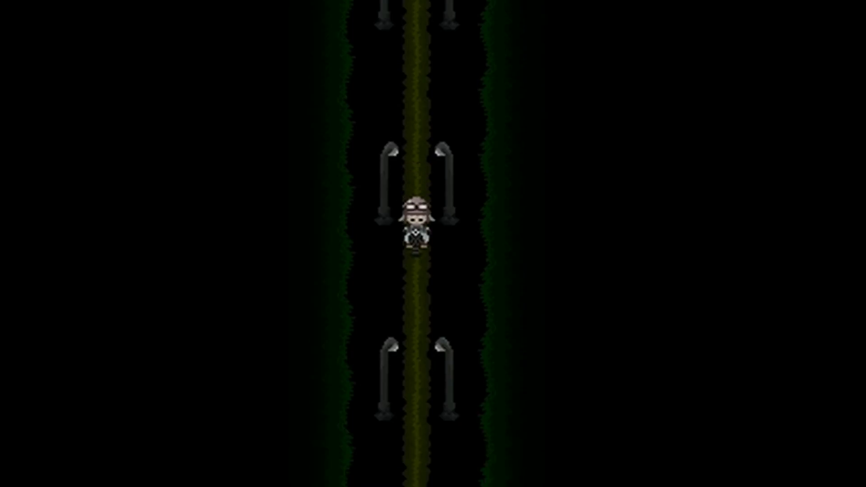
key("Up")
key("Up")
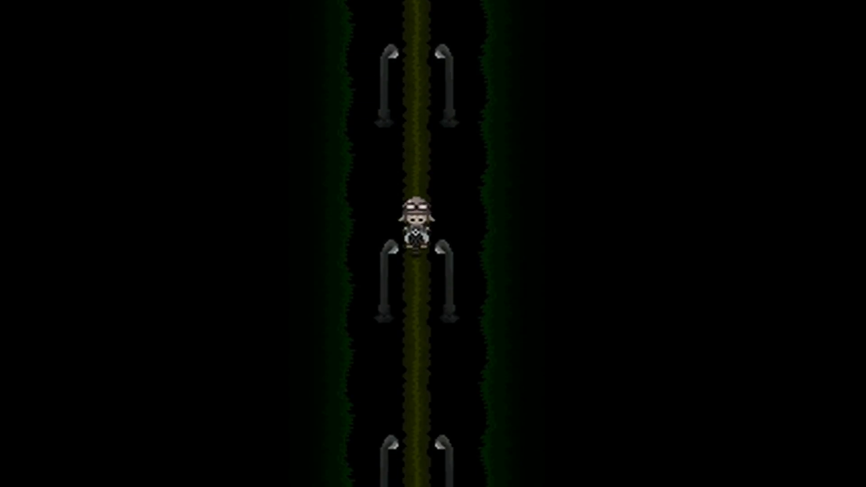
key("Up")
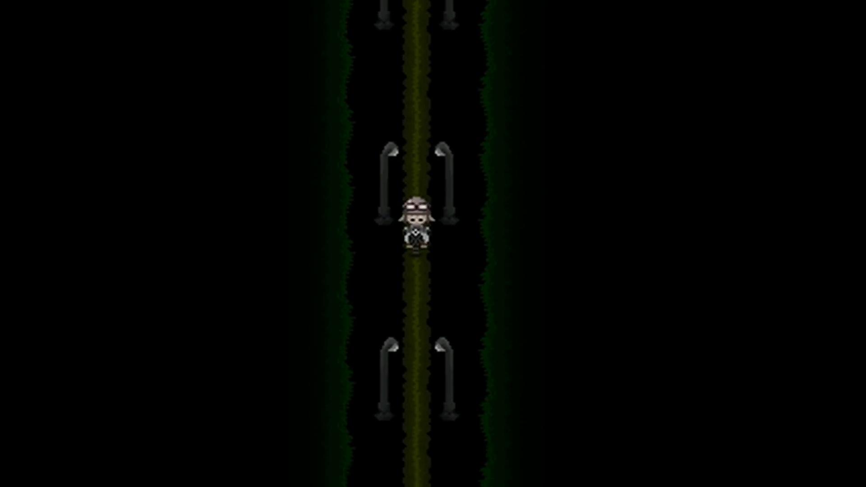
key("Up")
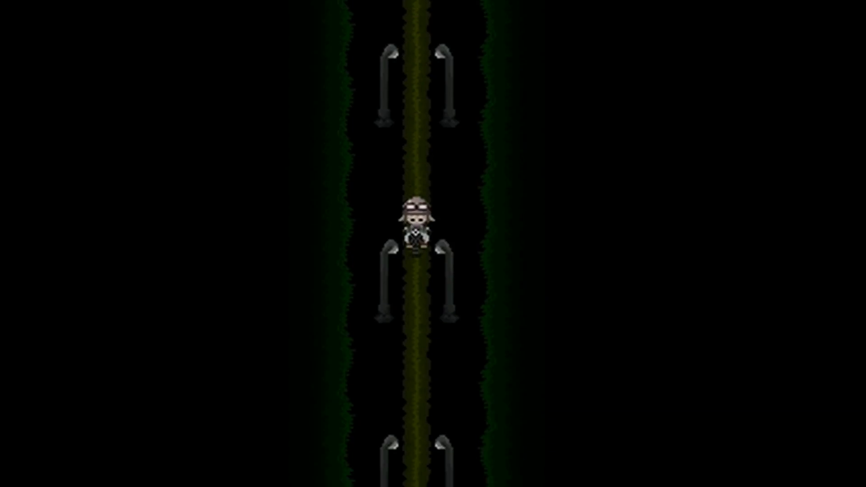
key("Up")
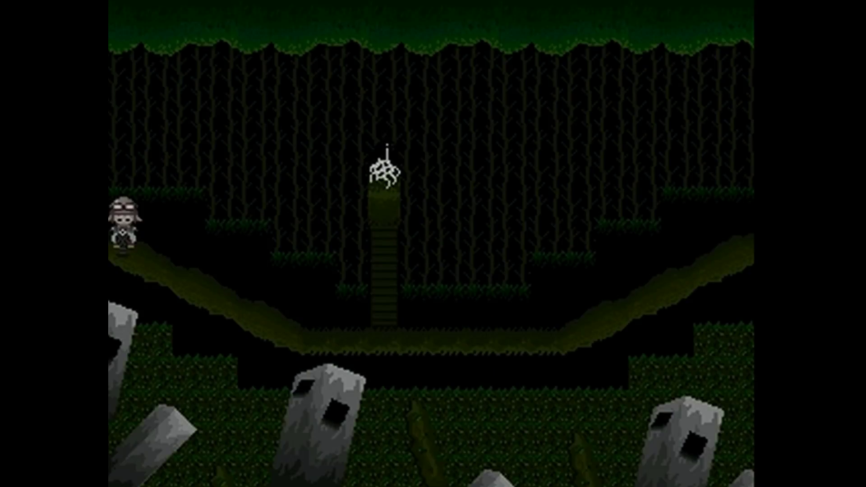
Step: Ride right out of the forest into the mountain scene, to the narrow column's base
key("Right")
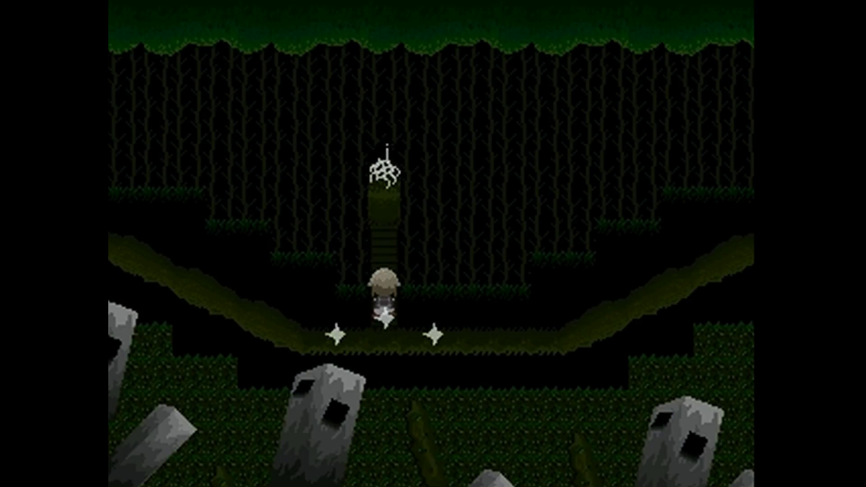
key("Right")
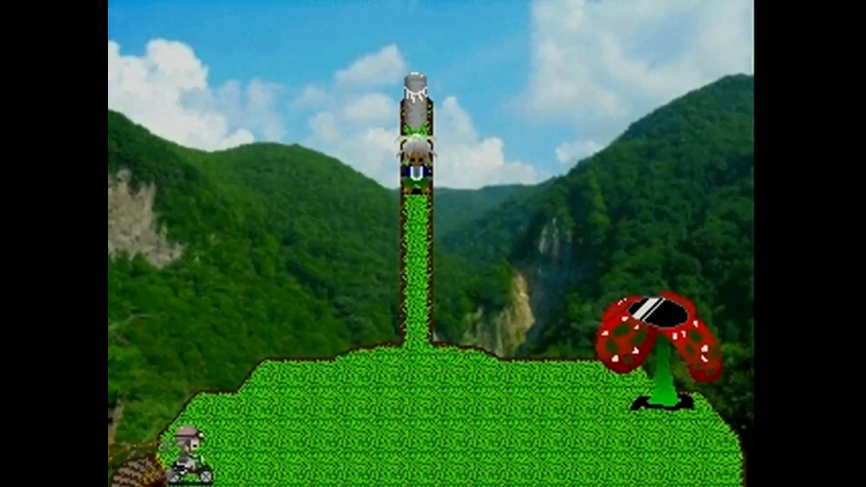
key("Right")
key("Right")
key("Up")
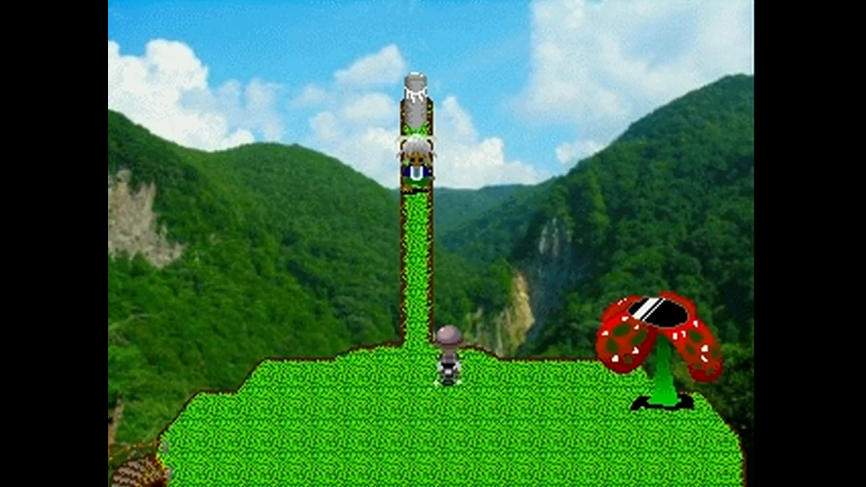
Step: Browse the effects list, then head up the narrow grass path
key("Up")
key("Escape")
key("Return")
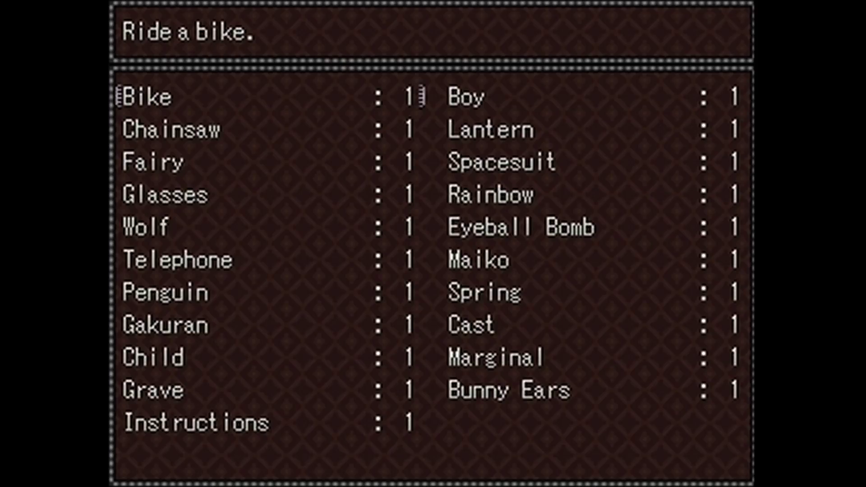
key("Down")
key("Right")
key("Return")
key("Up")
key("Up")
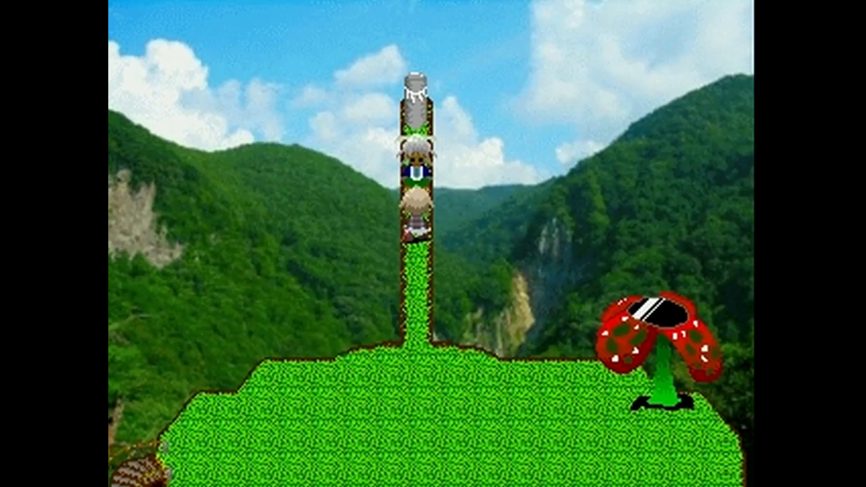
Step: Apply the Chainsaw effect and approach the grey-haired figure on the column
key("Escape")
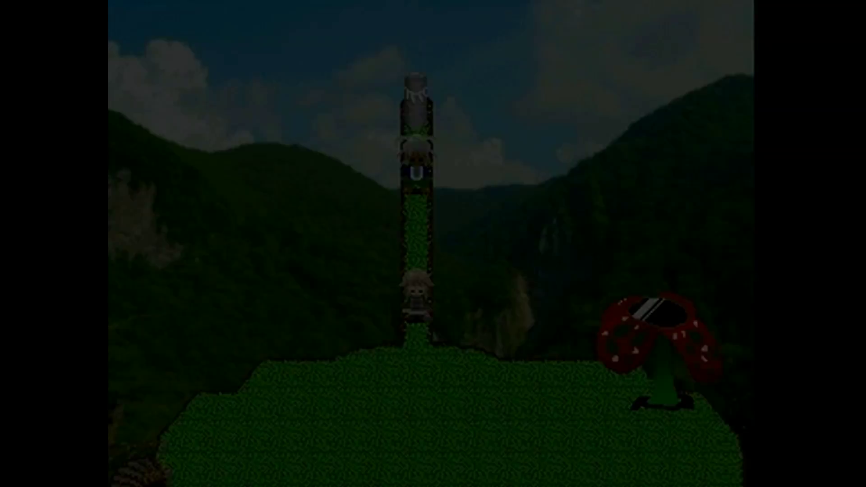
key("Return")
key("Down")
key("Return")
key("Up")
key("Up")
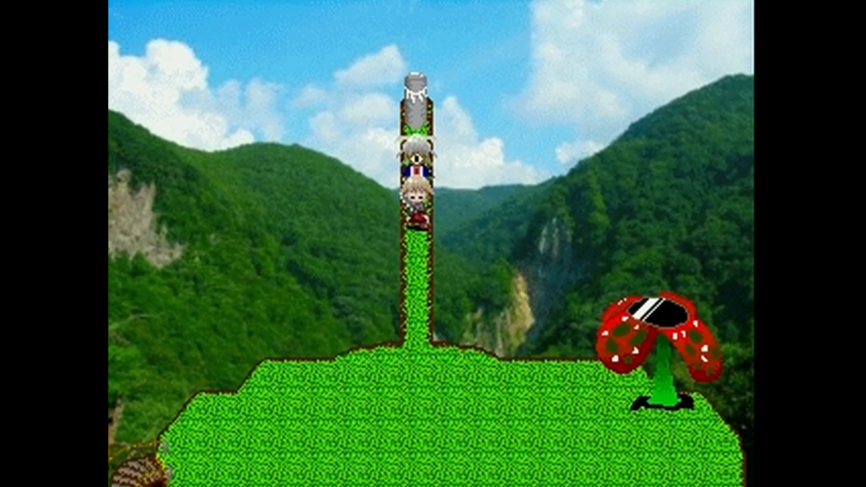
Step: Lure the grey-haired figure down off the column toward the bottom-left, then return
key("Down")
key("Down")
key("Down")
key("Down")
key("Down")
key("Left")
key("Left")
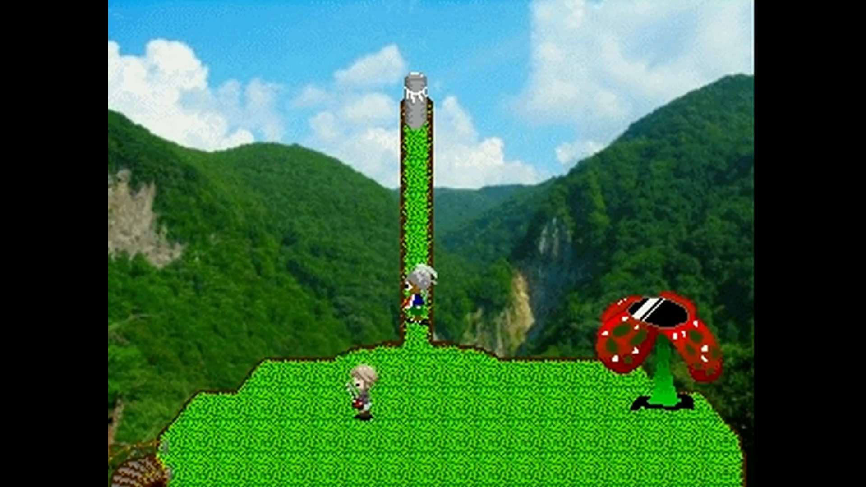
key("Left")
key("Left")
key("Left")
key("Down")
key("Down")
key("Left")
key("Left")
key("Left")
key("Left")
key("Left")
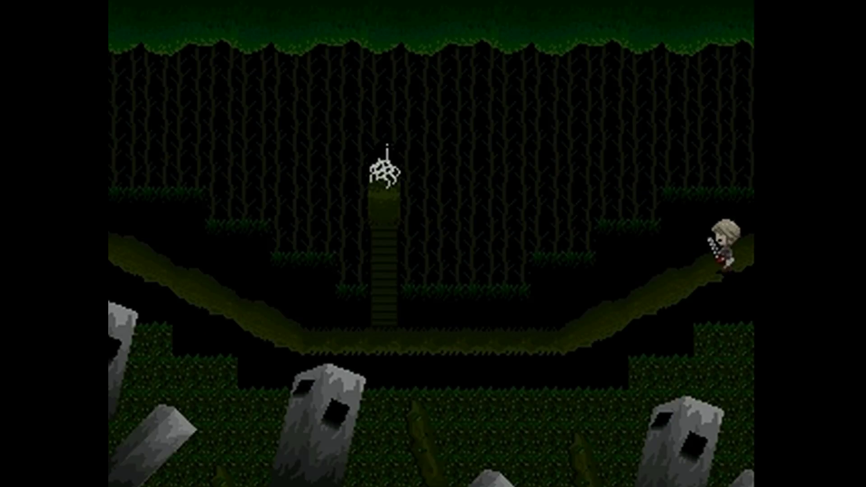
key("Right")
key("Right")
key("Right")
key("Right")
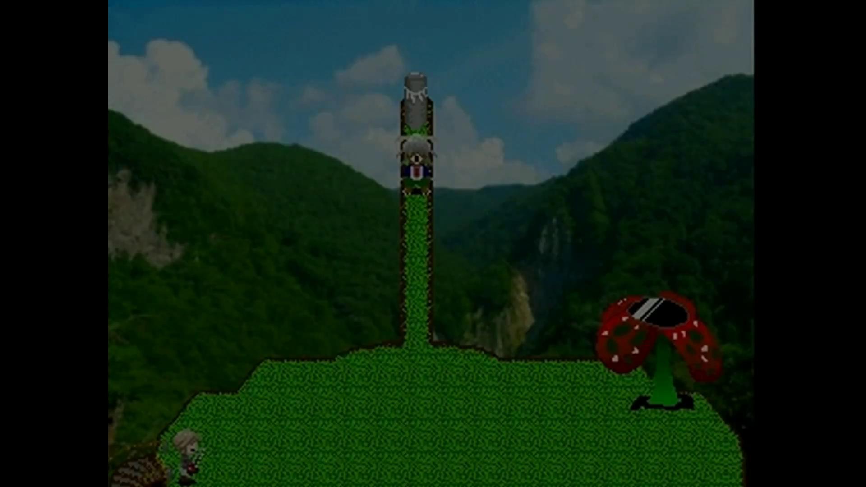
key("Down")
key("Down")
key("Down")
key("Down")
key("Down")
key("Down")
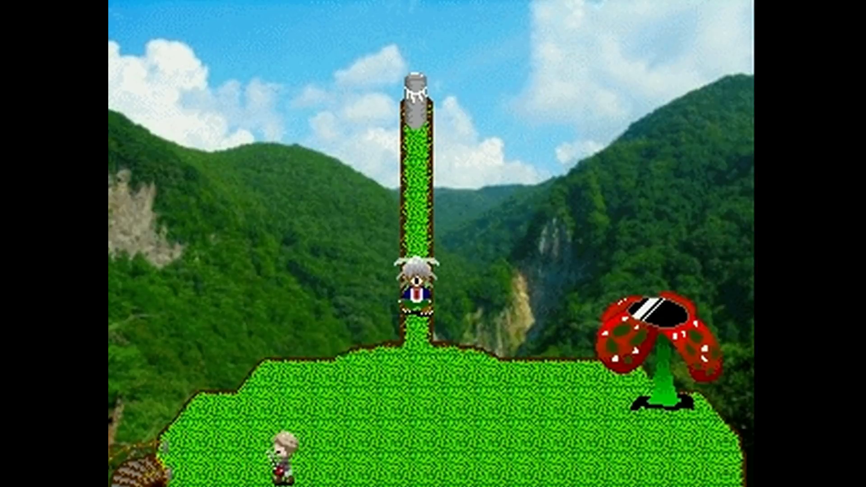
Step: Switch to the Bike, ride around the figure and up the freed column
key("Escape")
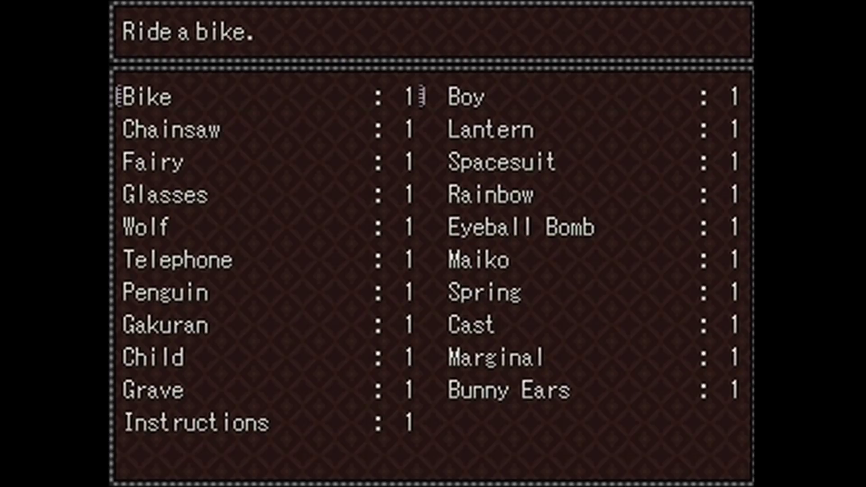
key("Return")
key("Right")
key("Right")
key("Right")
key("Right")
key("Right")
key("Right")
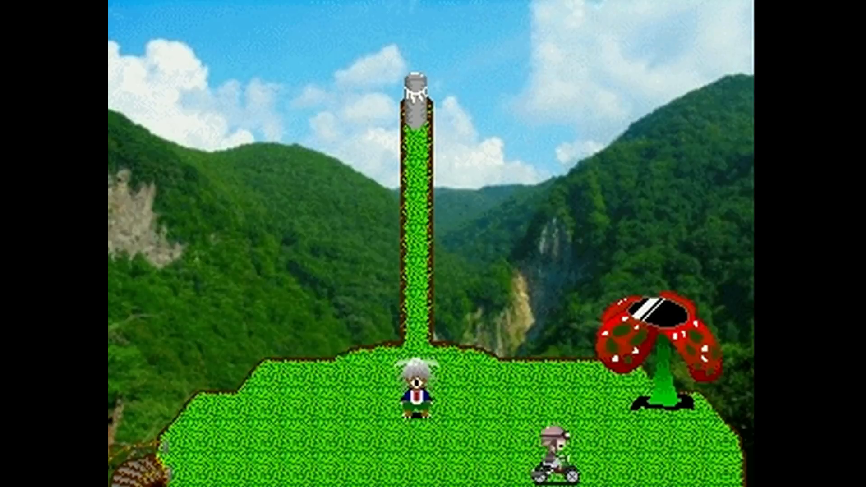
key("Up")
key("Up")
key("Left")
key("Left")
key("Down")
key("Down")
key("Left")
key("Down")
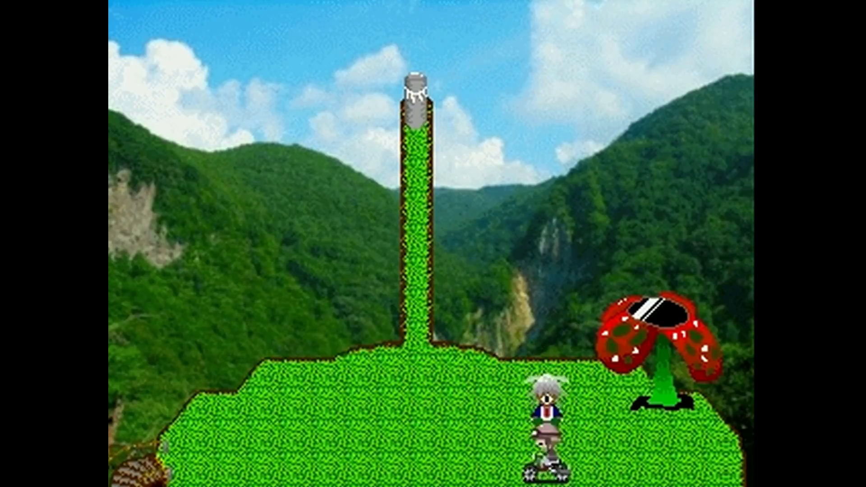
key("Left")
key("Left")
key("Left")
key("Up")
key("Up")
key("Up")
key("Up")
key("Up")
key("Up")
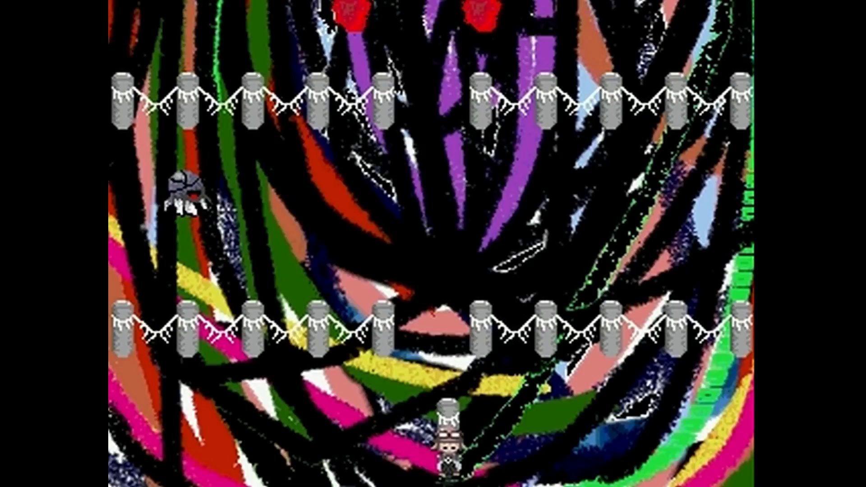
Step: Ride through the fence gaps toward the creature, dismount, and walk up the upper gap
key("Left")
key("Left")
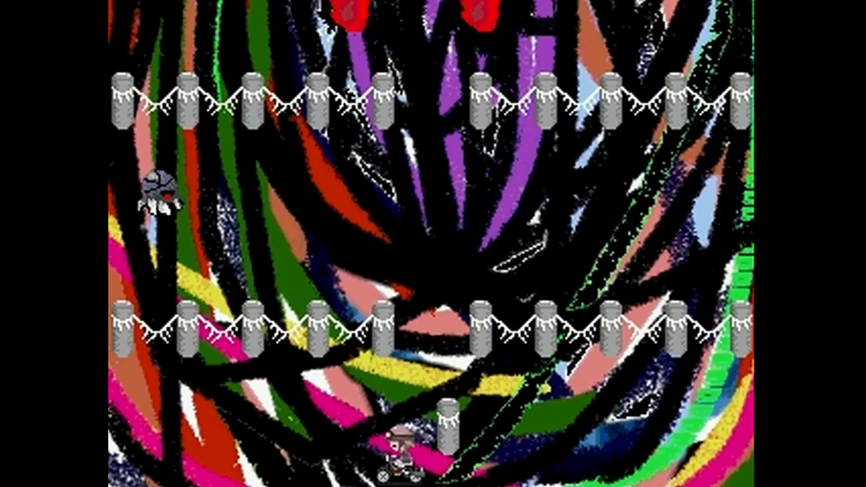
key("Up")
key("Up")
key("Up")
key("Up")
key("Up")
key("Left")
key("Left")
key("Left")
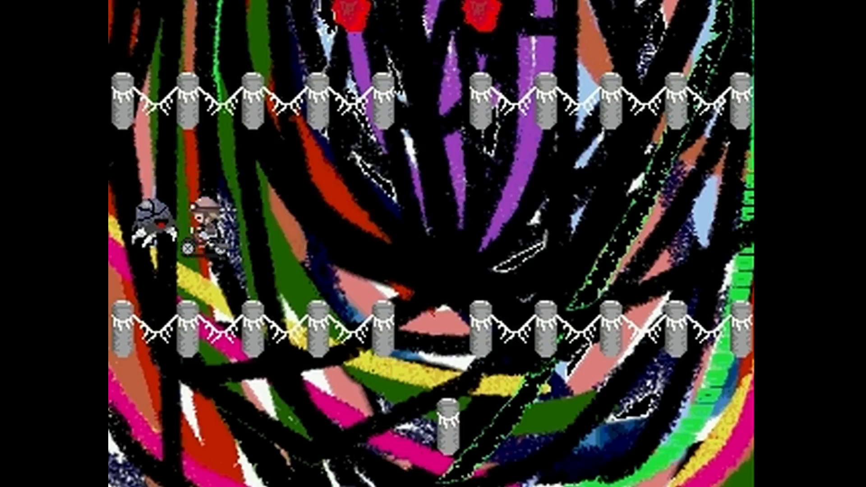
key("Left")
key("Right")
key("Right")
key("Right")
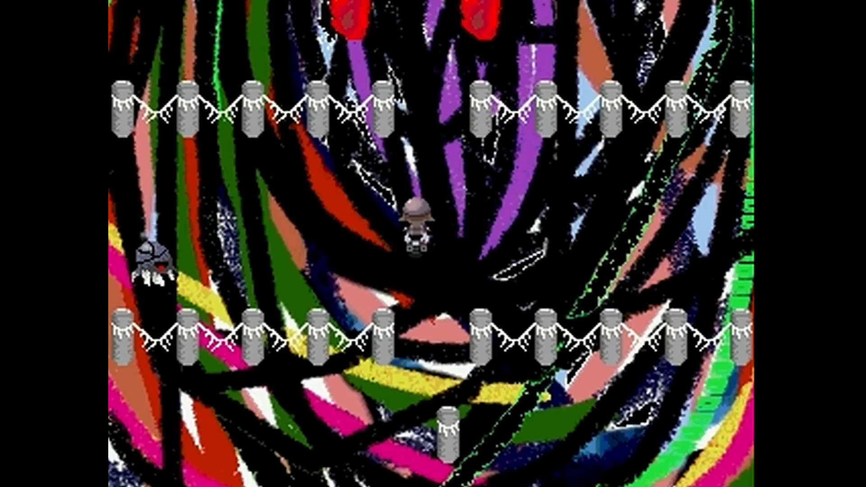
key("Right")
key("Up")
key("Up")
key("Up")
key("Up")
key("Up")
Step: Receive むし from the creature and select the Insect effect to transform
key("Return")
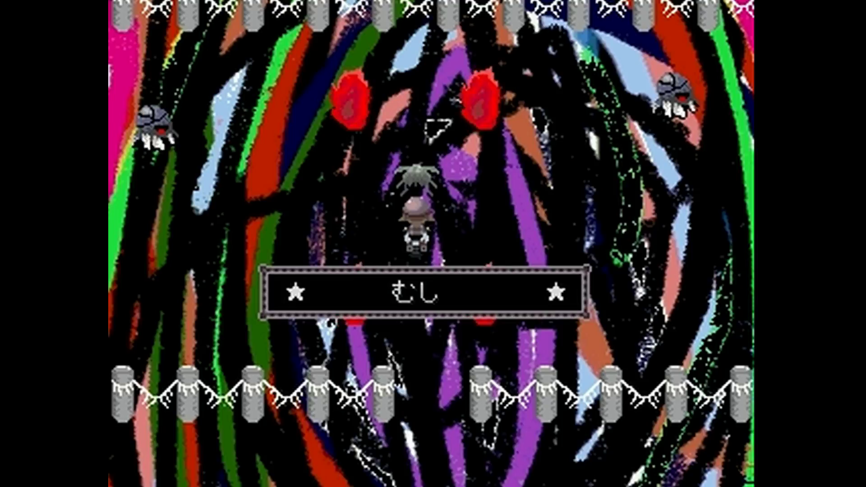
key("Return")
key("Escape")
key("Down")
key("Down")
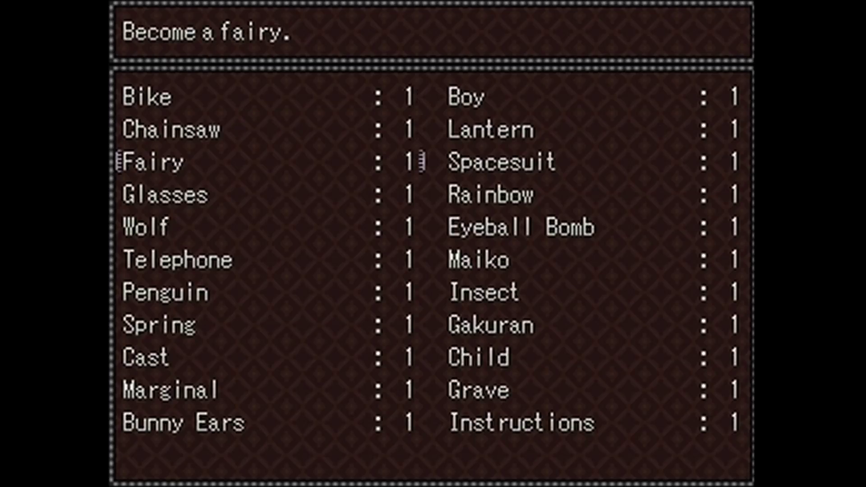
key("Down")
key("Down")
key("Down")
key("Down")
key("Down")
key("Right")
key("Up")
key("Return")
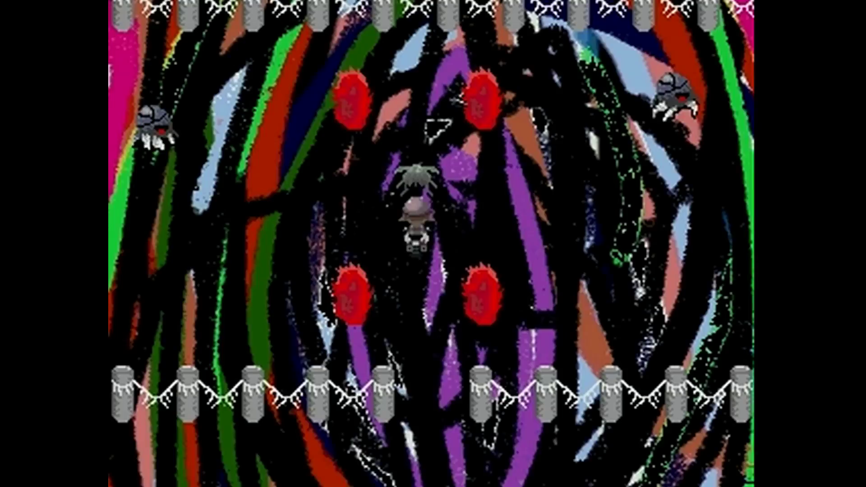
key("Down")
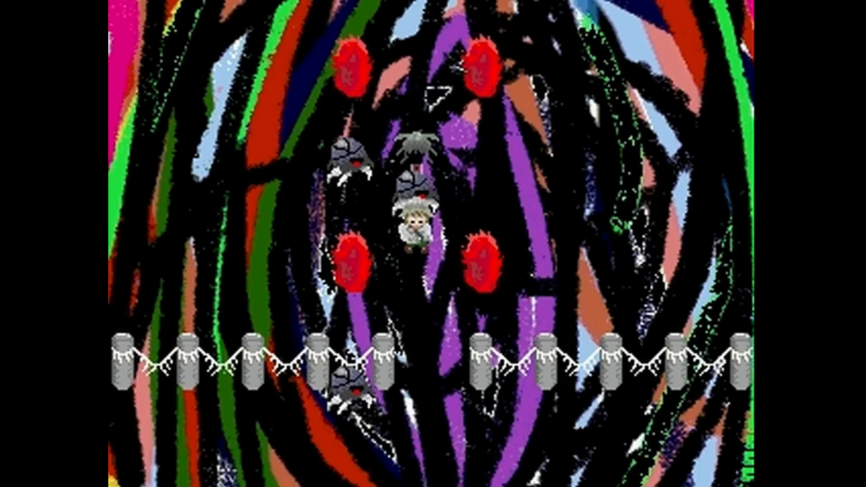
Step: Walk the insect among the bugs around the flames, then down through both fence gaps
key("Up")
key("Up")
key("Up")
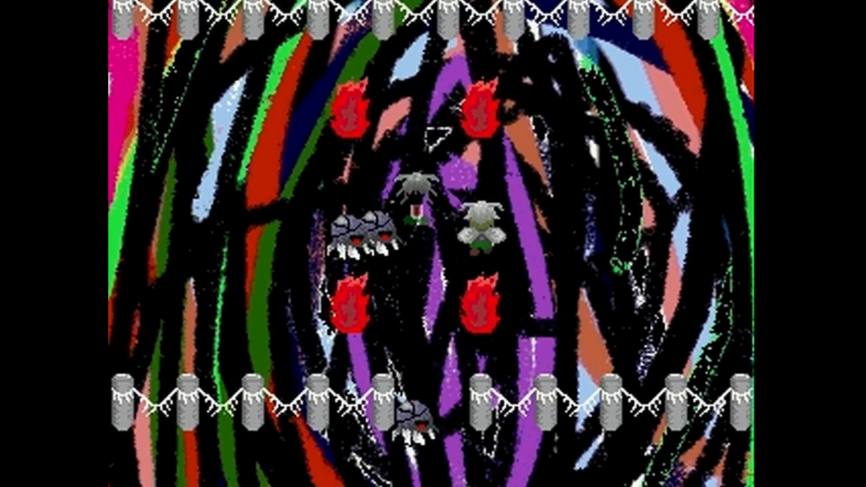
key("Right")
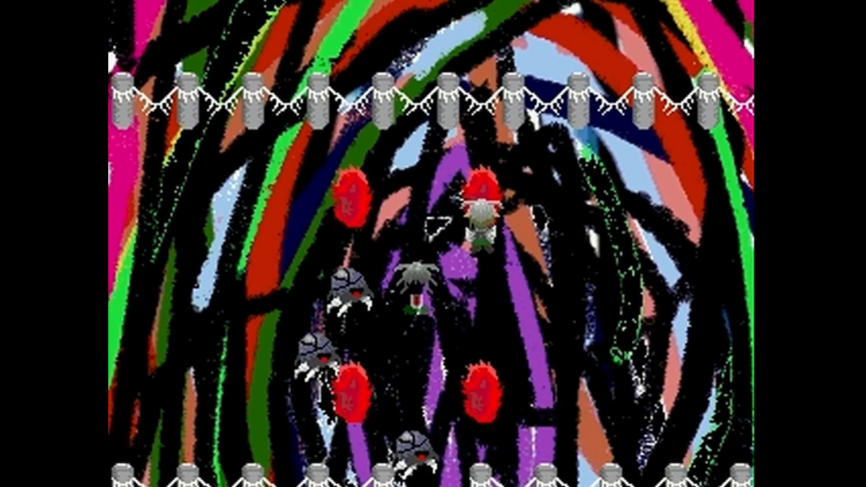
key("Left")
key("Up")
key("Up")
key("Up")
key("Up")
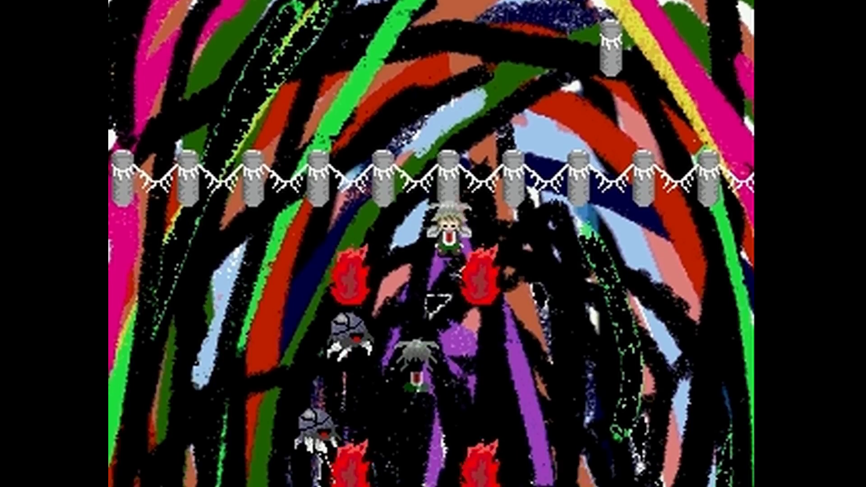
key("Right")
key("Down")
key("Down")
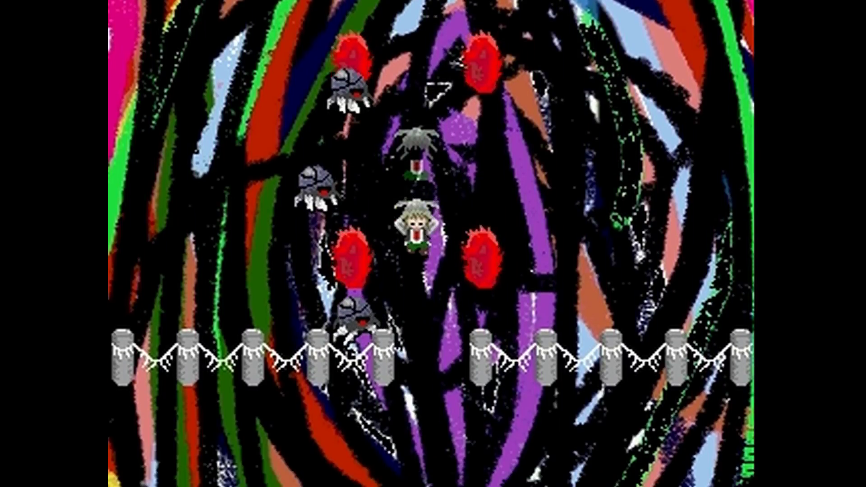
key("Down")
key("Down")
key("Down")
key("Down")
key("Down")
key("Down")
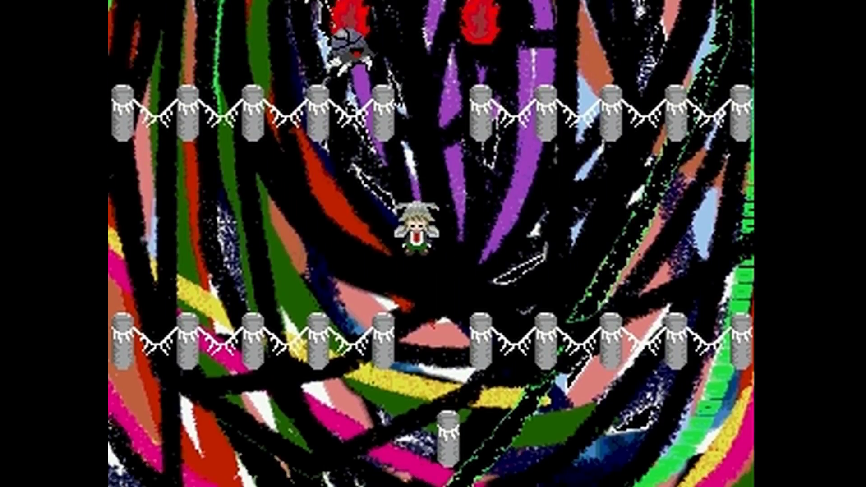
key("Down")
key("Down")
key("Down")
key("Down")
key("Down")
key("Down")
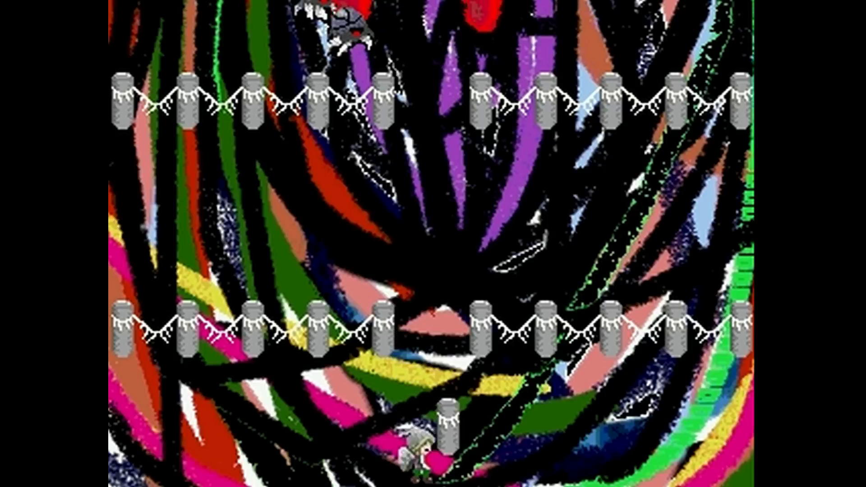